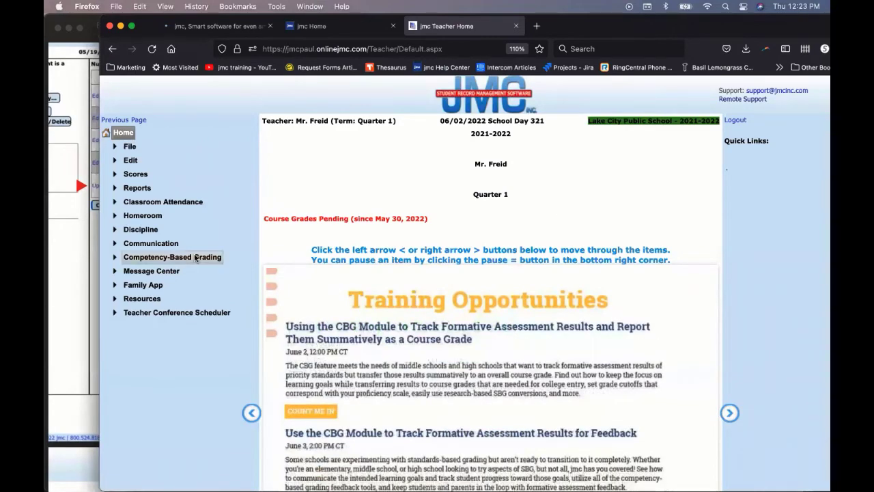
# - Open the formative assessment definitions under Competency-Based Grading and set the number of results to 5 for the Science - PF course
pyautogui.click(196, 257)
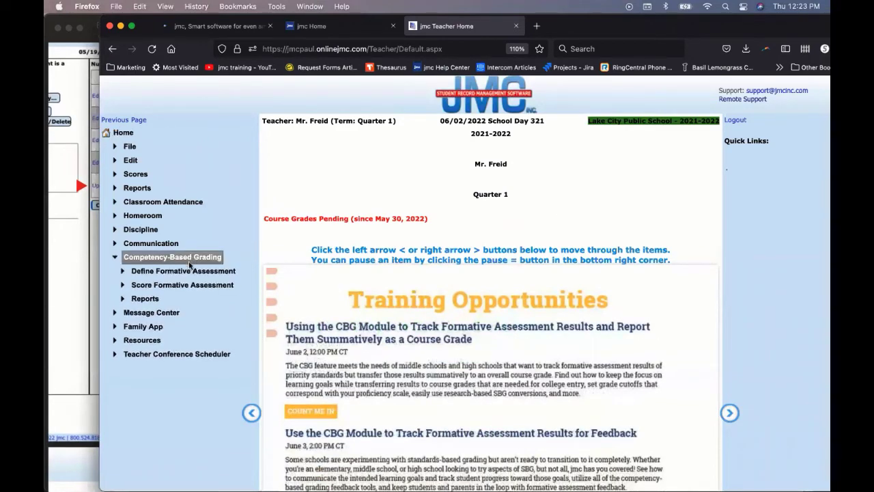
pyautogui.click(188, 273)
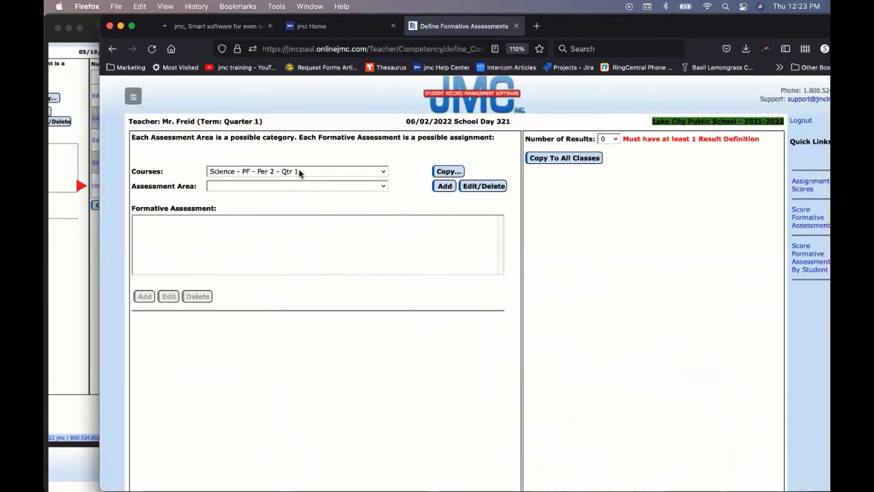
pyautogui.click(611, 139)
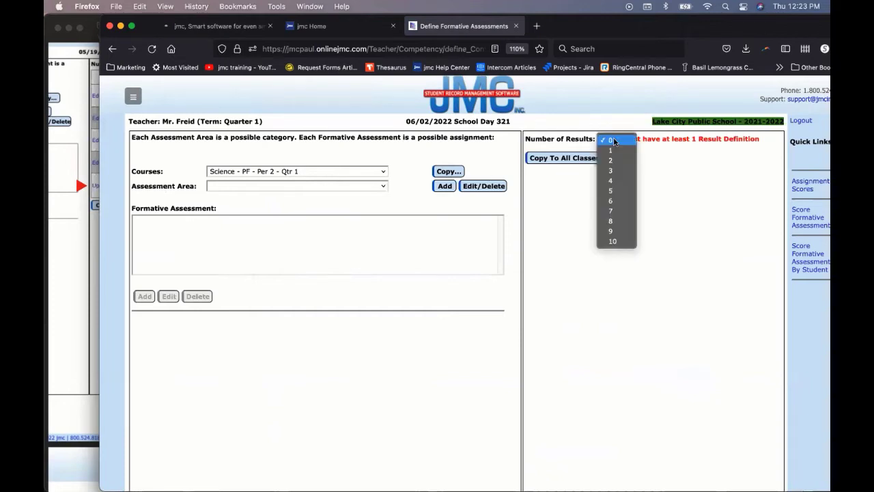
pyautogui.click(613, 192)
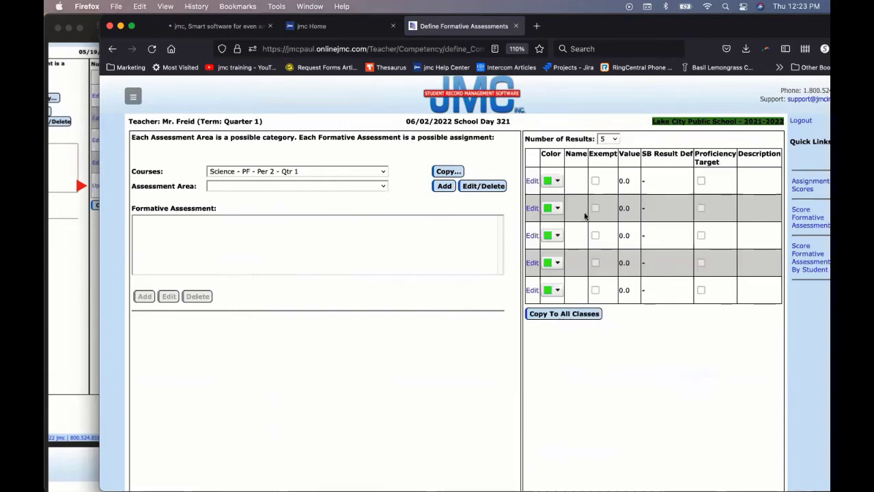
# - Define the first result with the name P, value 4 and description Proficient, and save the row
pyautogui.click(532, 183)
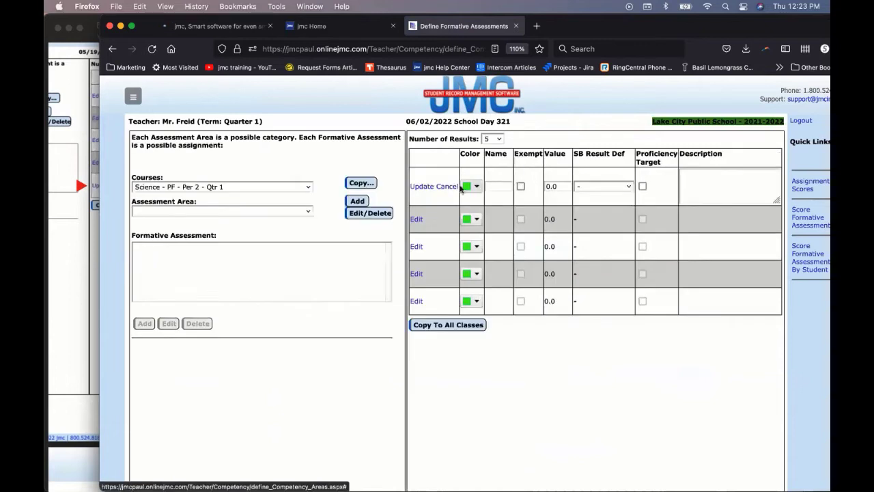
pyautogui.click(505, 189)
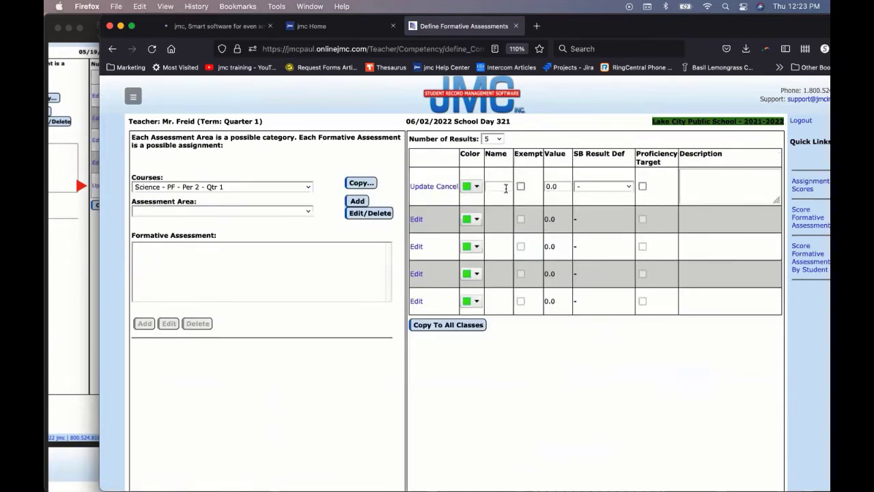
pyautogui.write('P')
pyautogui.click(558, 183)
pyautogui.write('4')
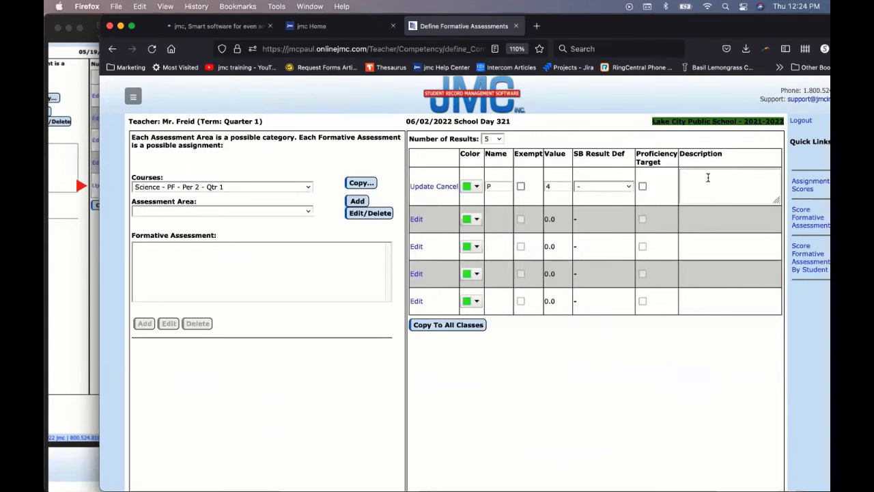
pyautogui.write('Profficient')
pyautogui.rightClick(696, 174)
pyautogui.click(671, 179)
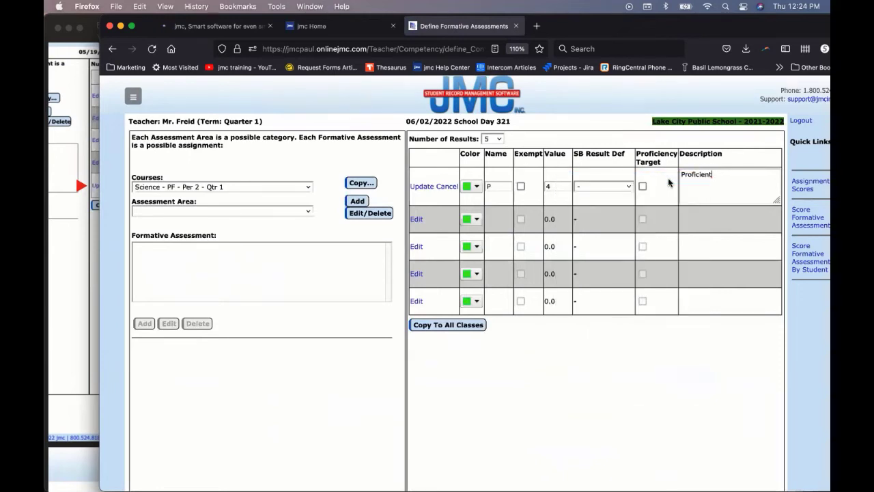
pyautogui.click(422, 186)
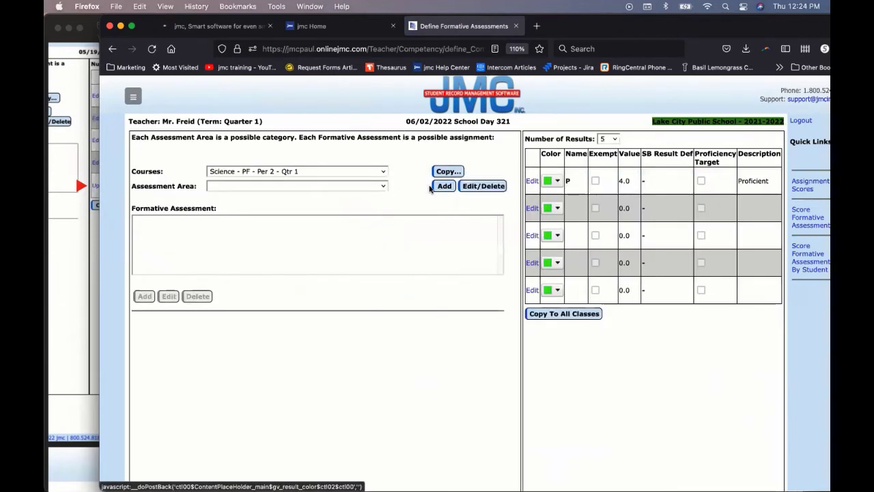
# - Define the second result in yellow with the name NP and value 3, and save the row
pyautogui.click(532, 208)
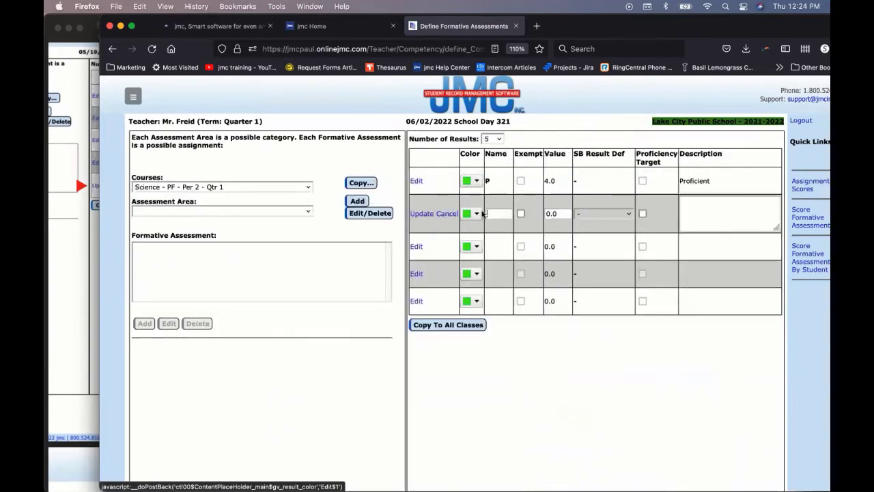
pyautogui.click(479, 214)
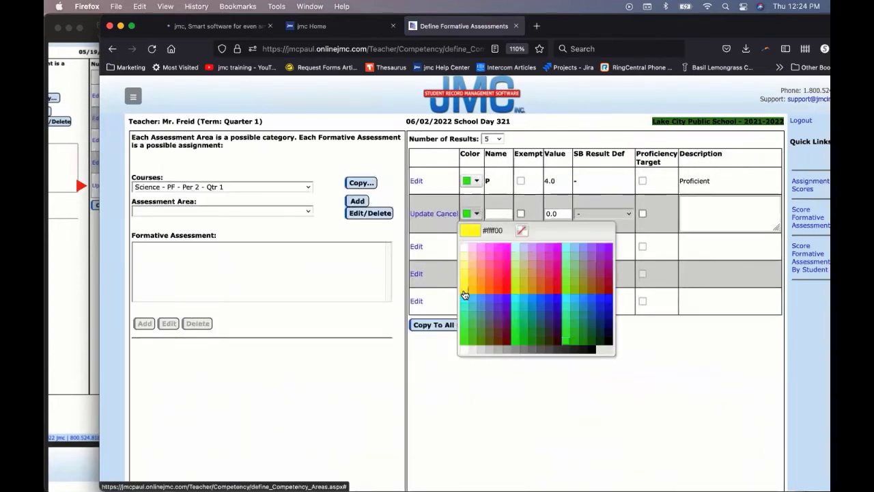
pyautogui.click(482, 254)
pyautogui.click(498, 213)
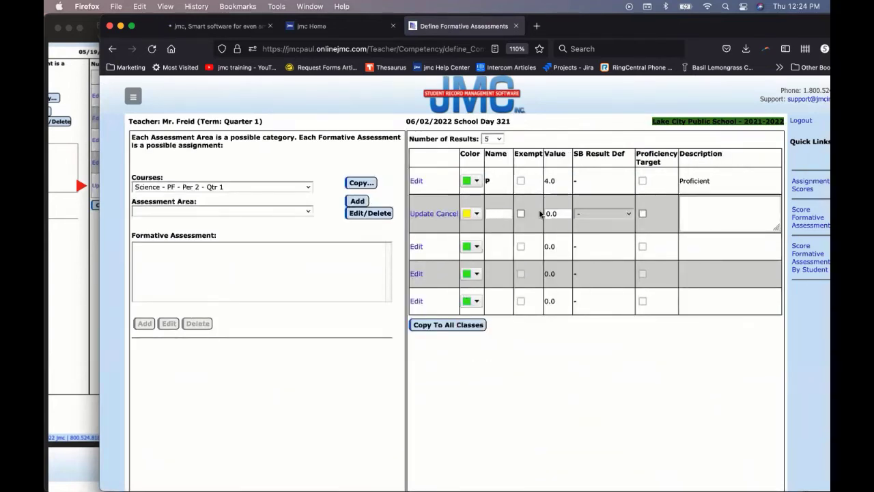
pyautogui.write('NP')
pyautogui.doubleClick(555, 214)
pyautogui.write('3')
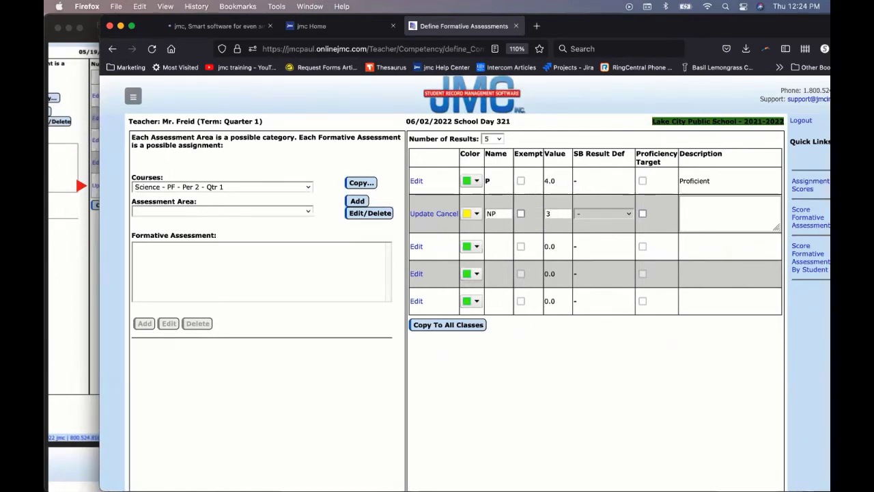
pyautogui.click(687, 205)
pyautogui.click(417, 213)
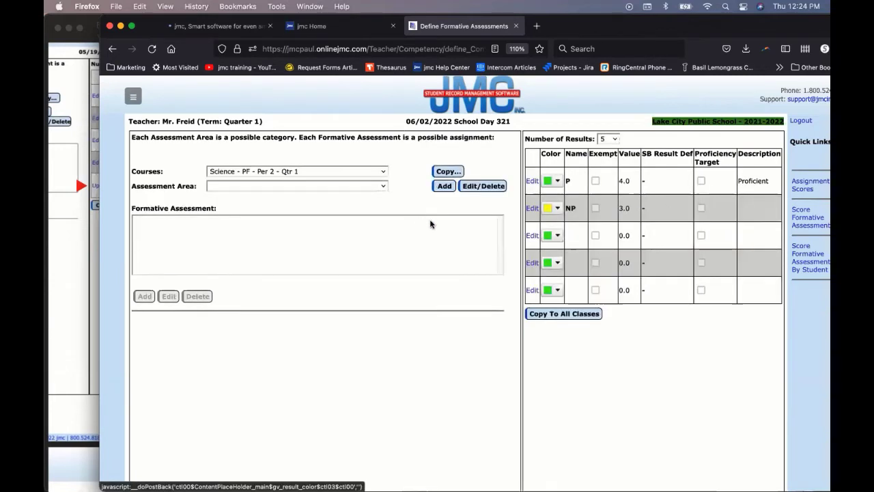
# - Define the third result in orange with the name NG and value 2, and save the row
pyautogui.click(532, 235)
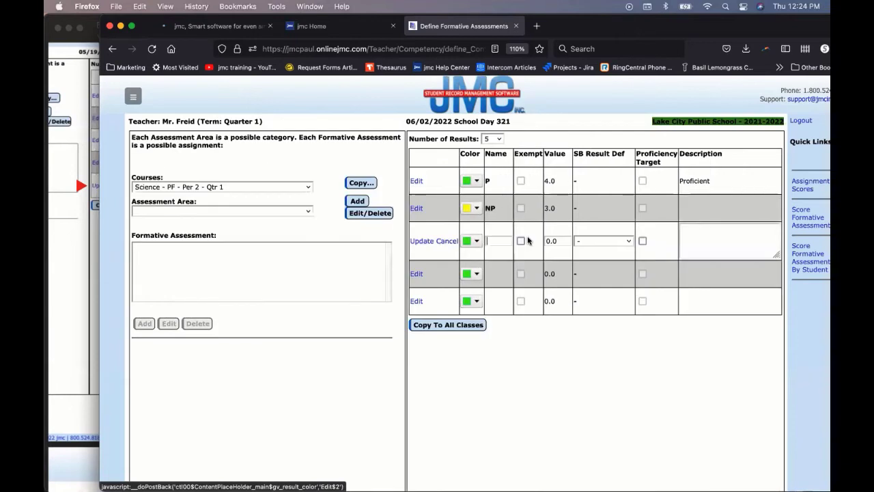
pyautogui.click(476, 240)
pyautogui.click(481, 323)
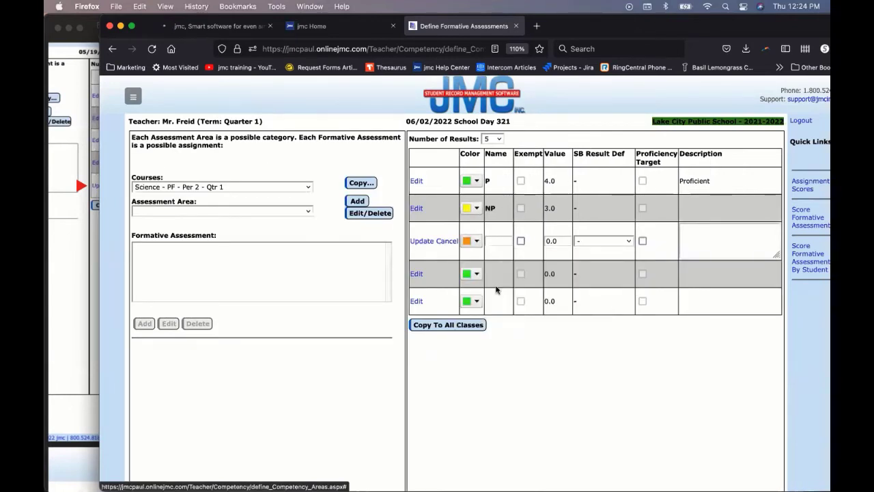
pyautogui.click(511, 242)
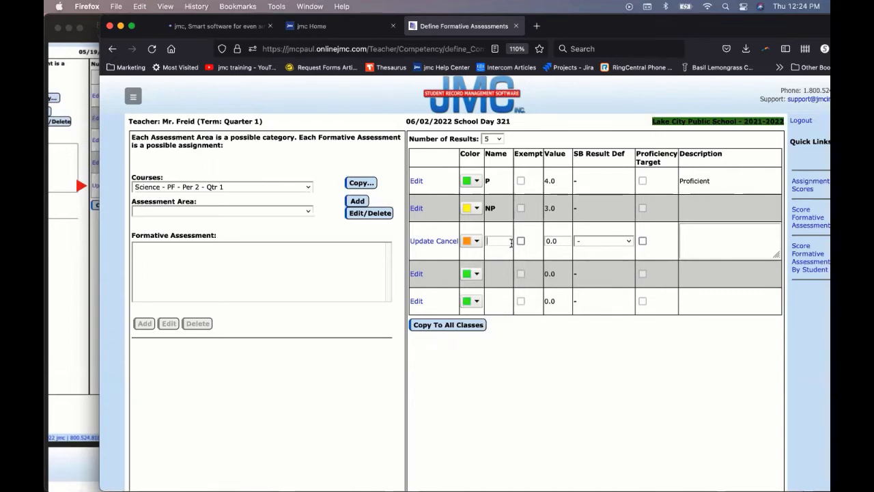
pyautogui.write('NG')
pyautogui.click(421, 245)
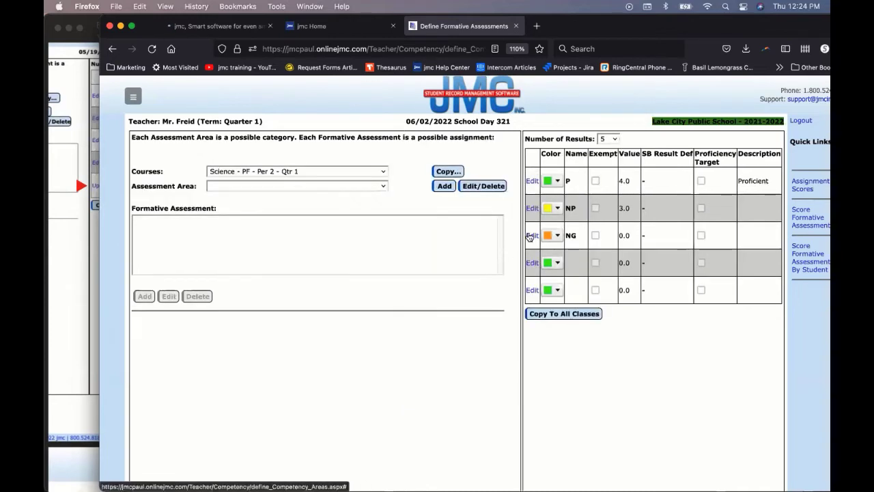
pyautogui.moveTo(561, 241); pyautogui.dragTo(538, 239)
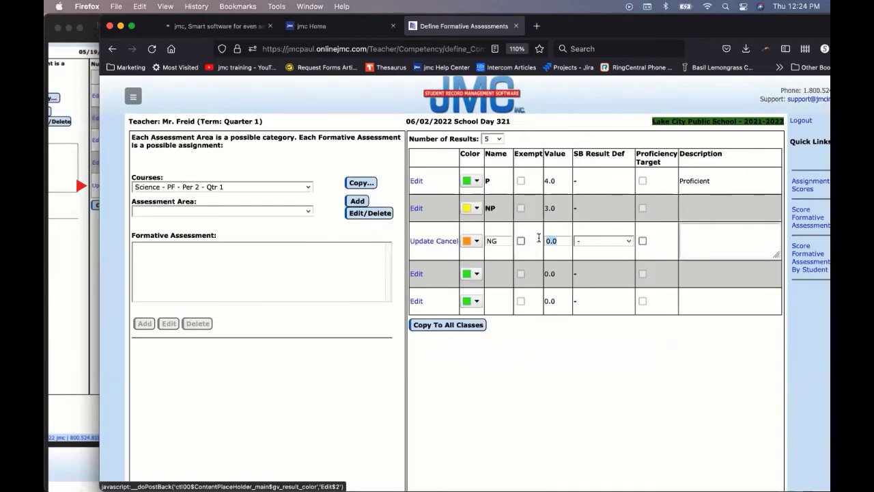
pyautogui.write('2')
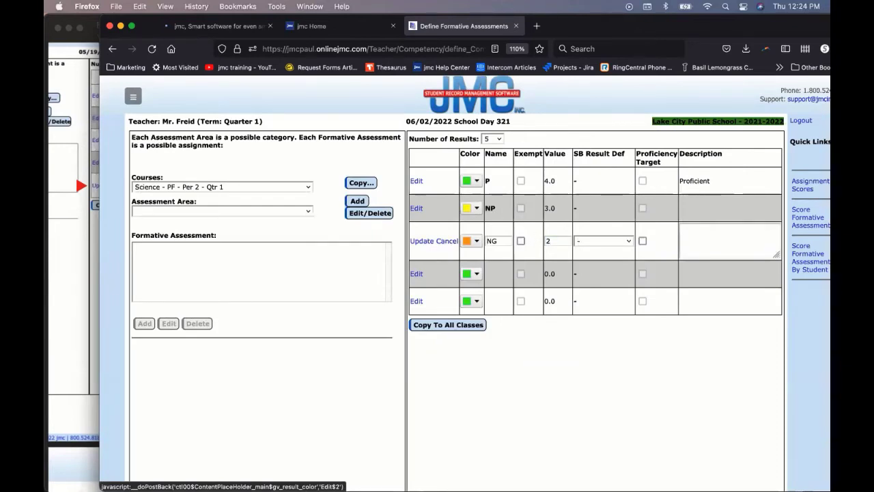
pyautogui.click(418, 243)
# - Define the fourth result in red with the name BGL and value 1, and save the row
pyautogui.click(531, 264)
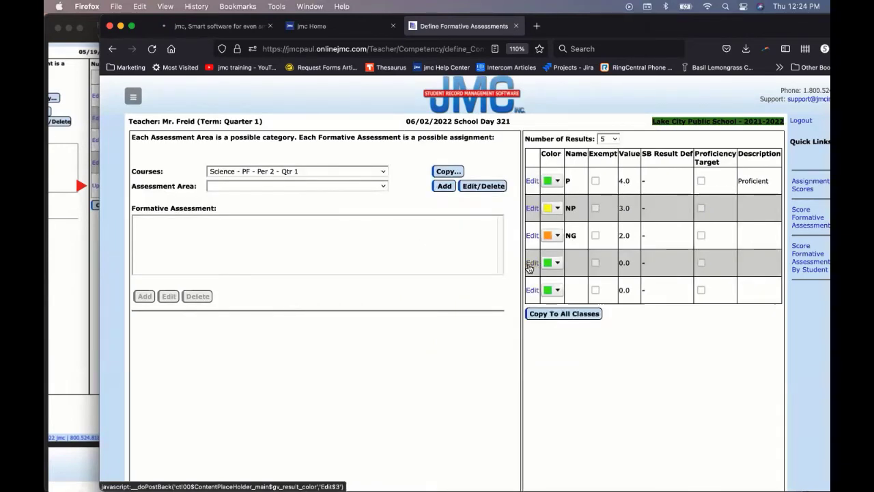
pyautogui.click(477, 268)
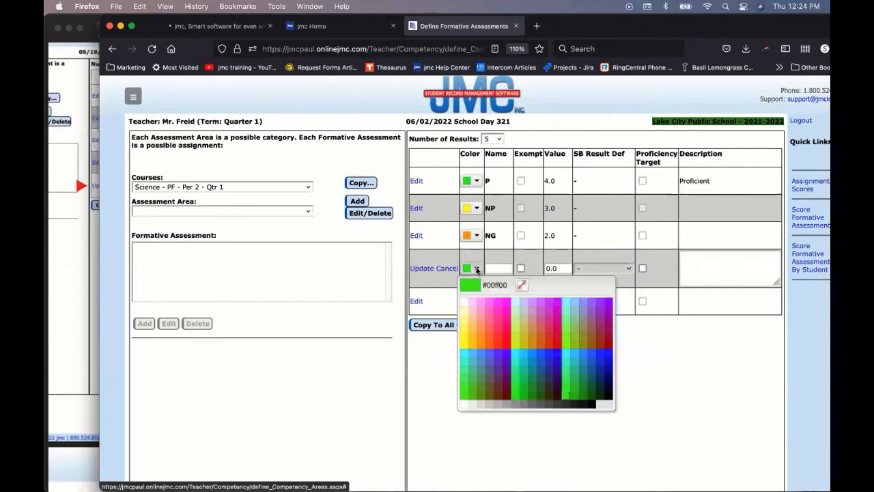
pyautogui.click(507, 346)
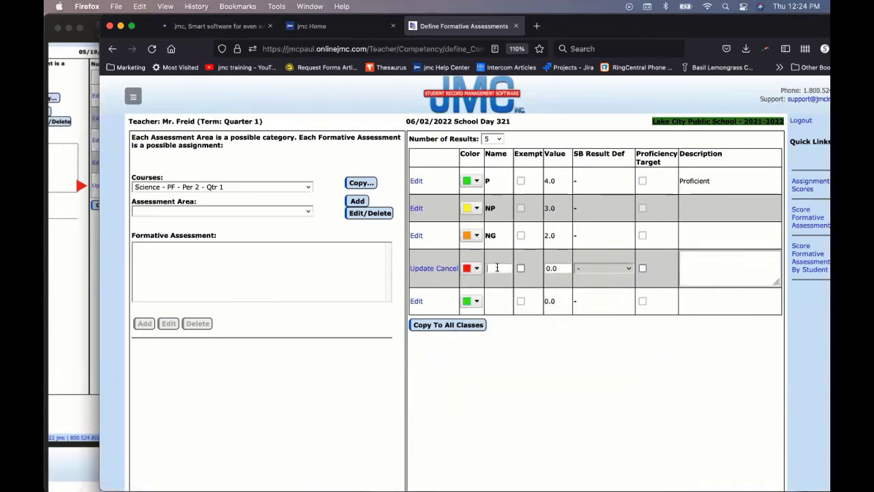
pyautogui.write('BG')
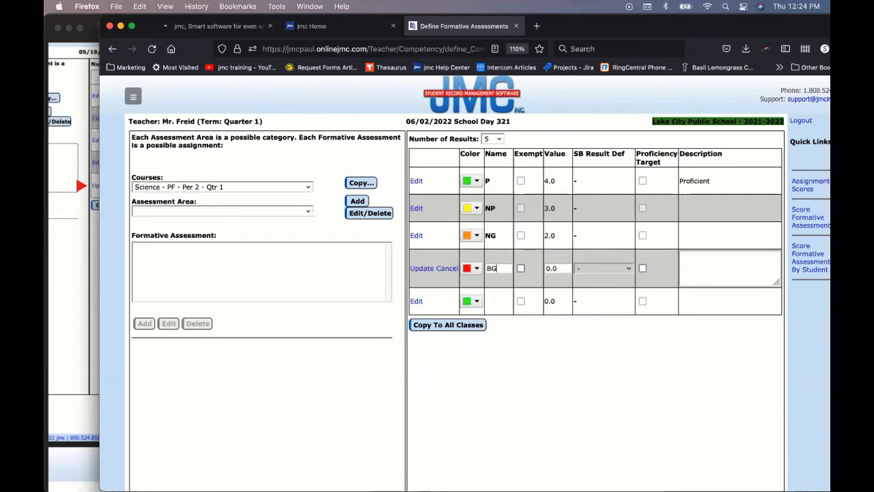
pyautogui.write('L')
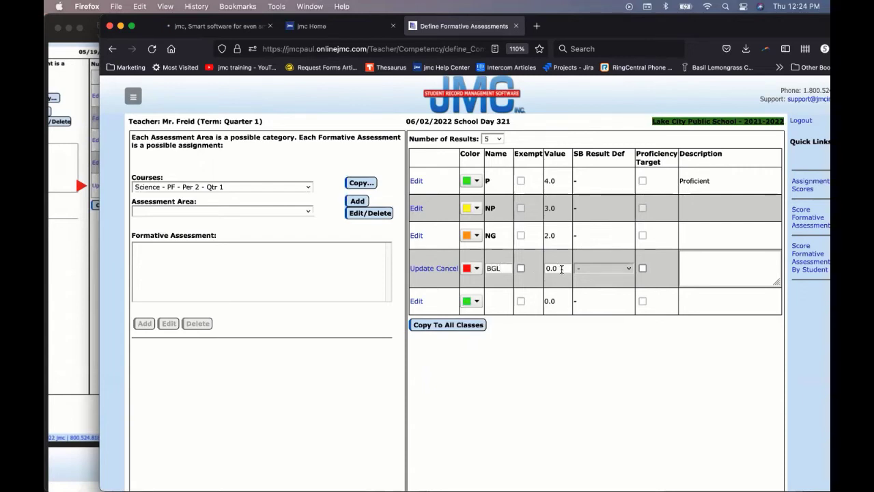
pyautogui.moveTo(558, 269); pyautogui.dragTo(542, 268)
pyautogui.write('1')
pyautogui.click(424, 270)
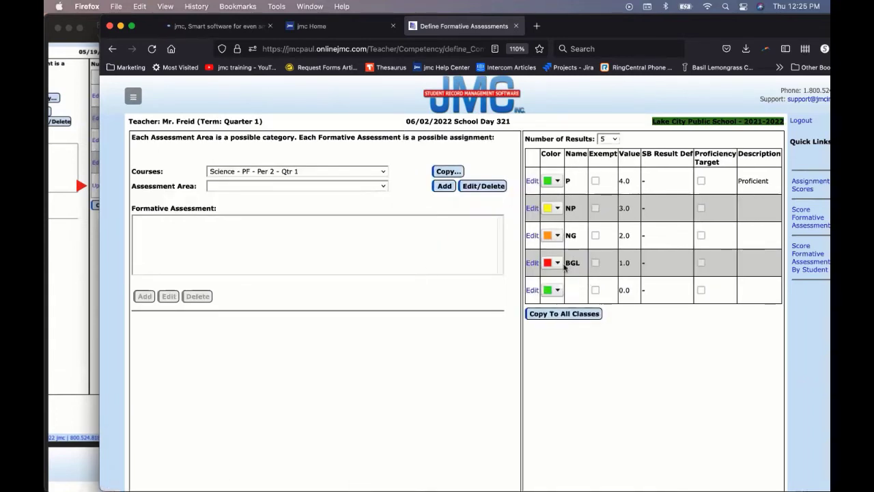
# - Define the fifth result in blue-violet with the name EX, marked exempt and described as Exempt, and save the row
pyautogui.click(532, 292)
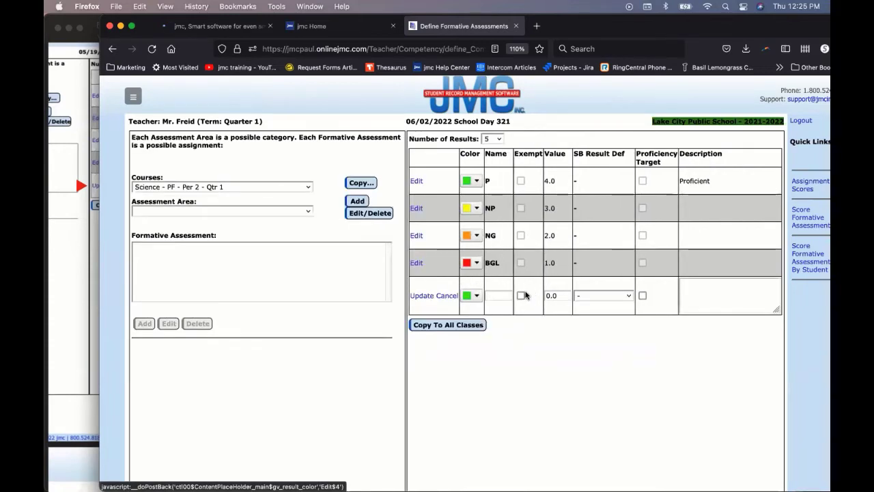
pyautogui.click(477, 295)
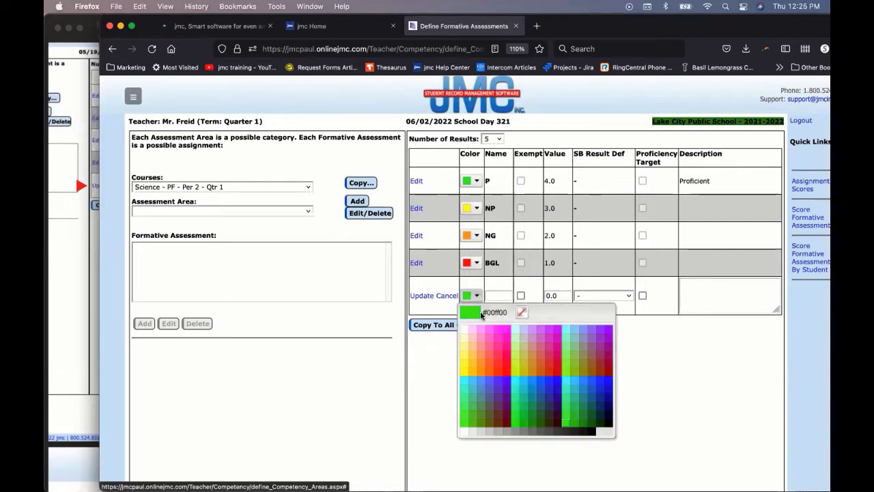
pyautogui.click(498, 386)
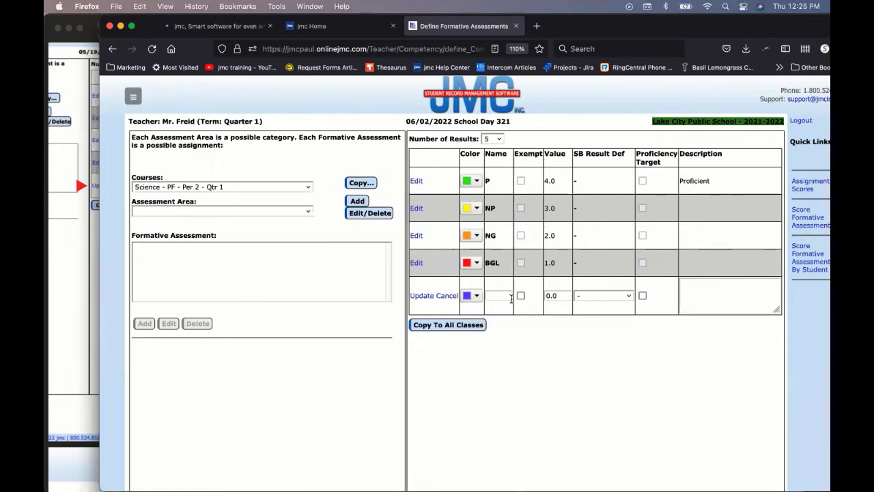
pyautogui.write('EX')
pyautogui.click(520, 296)
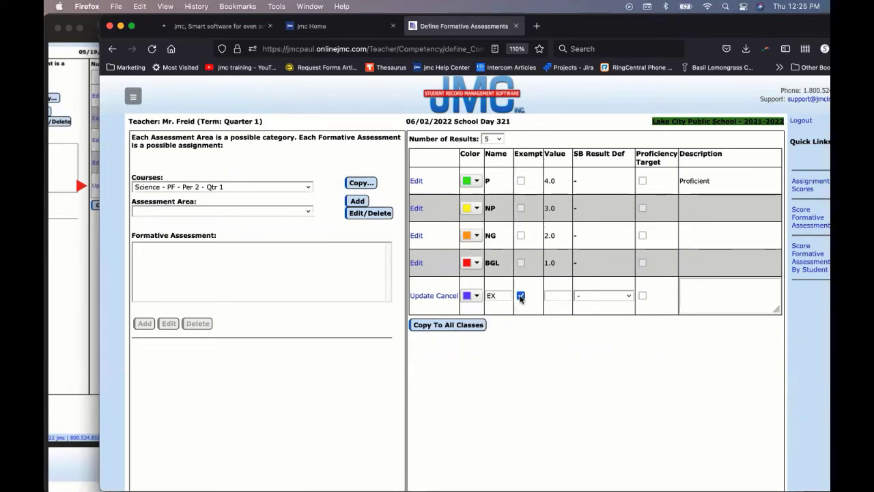
pyautogui.click(689, 295)
pyautogui.write('Exempt')
pyautogui.click(418, 296)
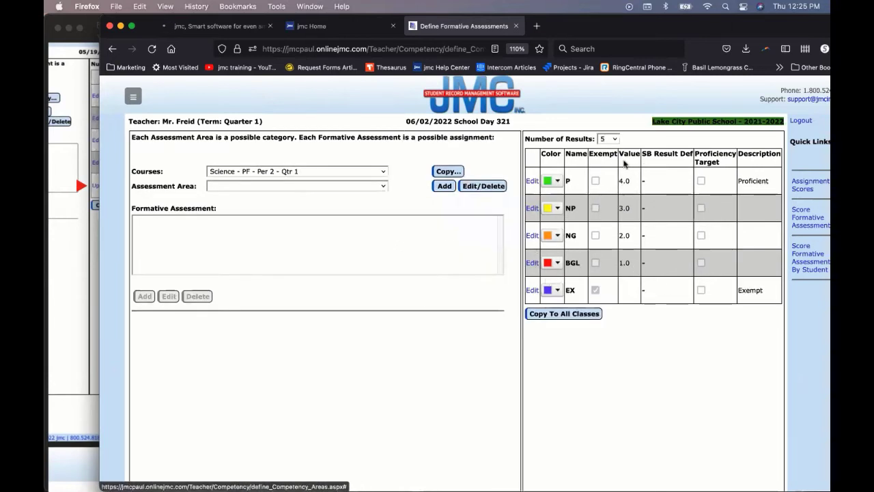
# - Switch the course to Math - Per 1 - Qtr 1 to show its assessment areas and result definitions
pyautogui.click(362, 172)
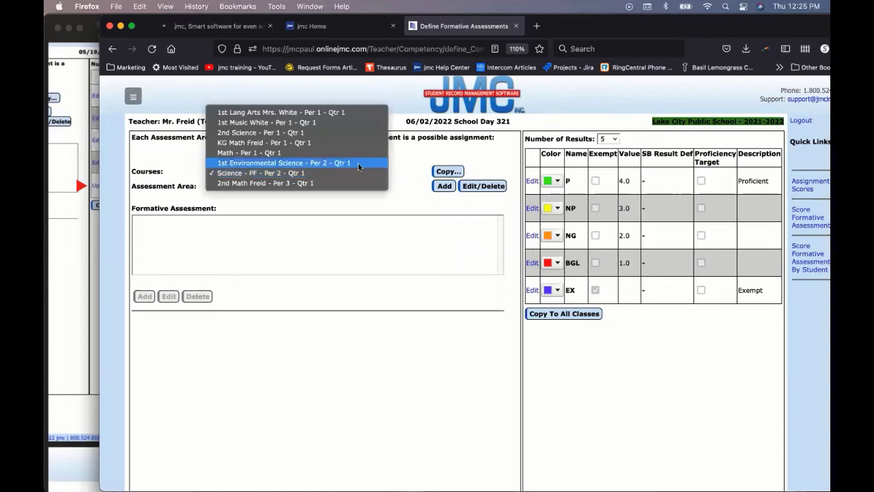
pyautogui.click(352, 153)
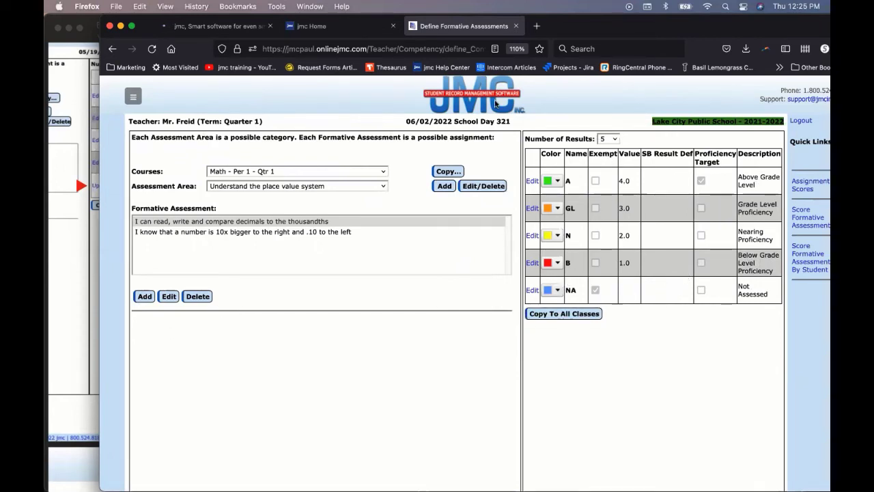
pyautogui.click(251, 172)
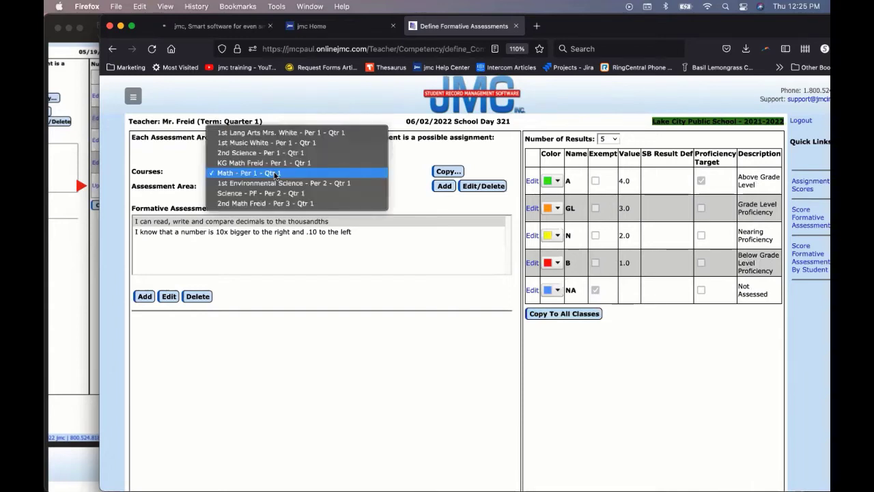
pyautogui.click(276, 175)
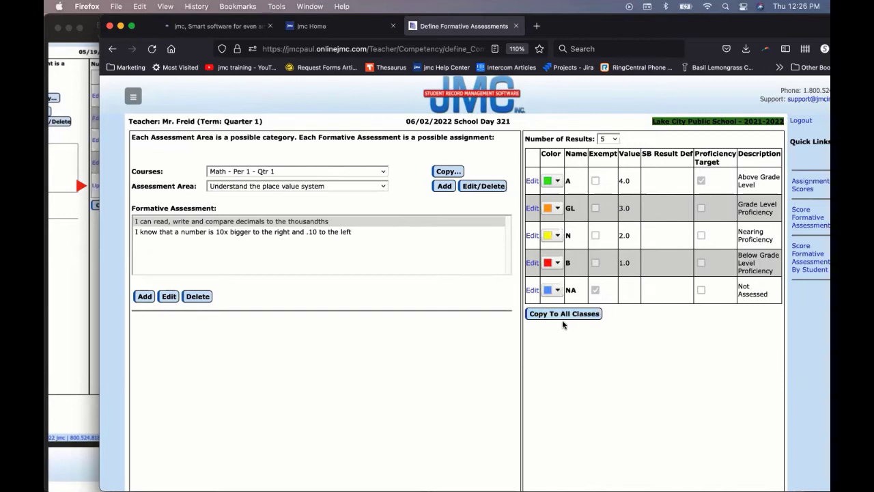
# - Switch to the Preview presentation and view the slides from page 17 to 19 on setting grade scale cutoffs as a slideshow
pyautogui.click(80, 207)
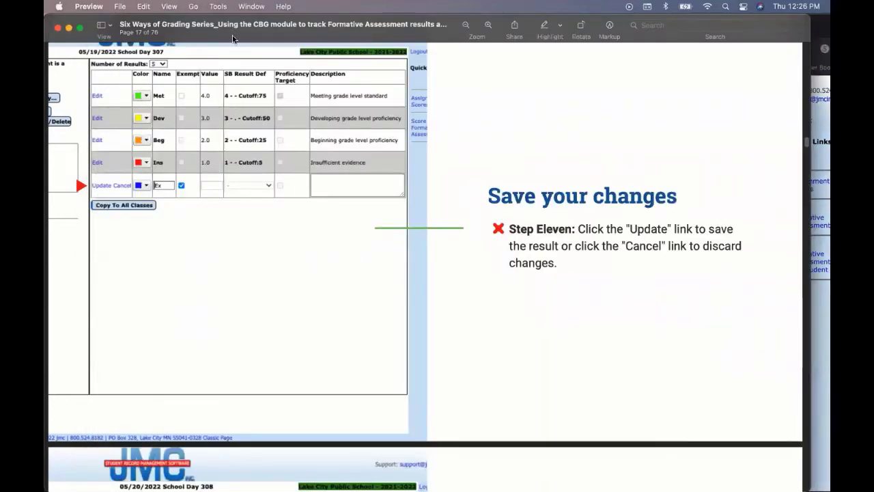
pyautogui.click(168, 7)
pyautogui.click(231, 321)
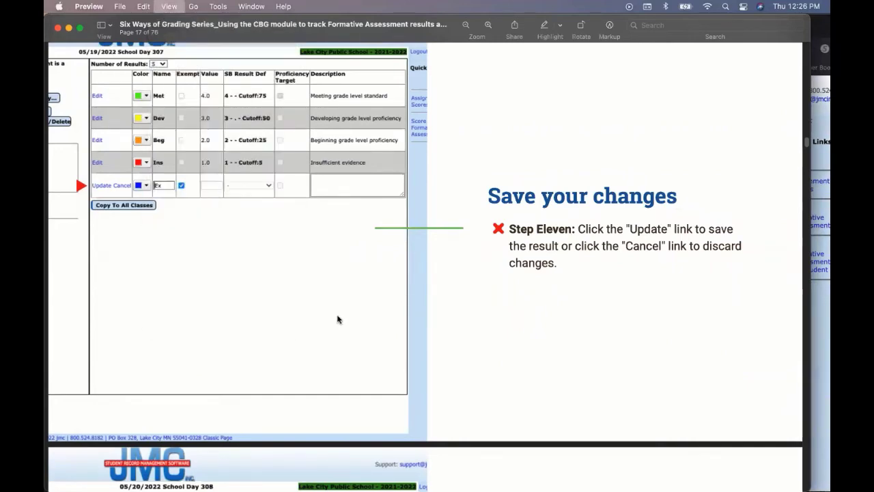
pyautogui.press('Right')
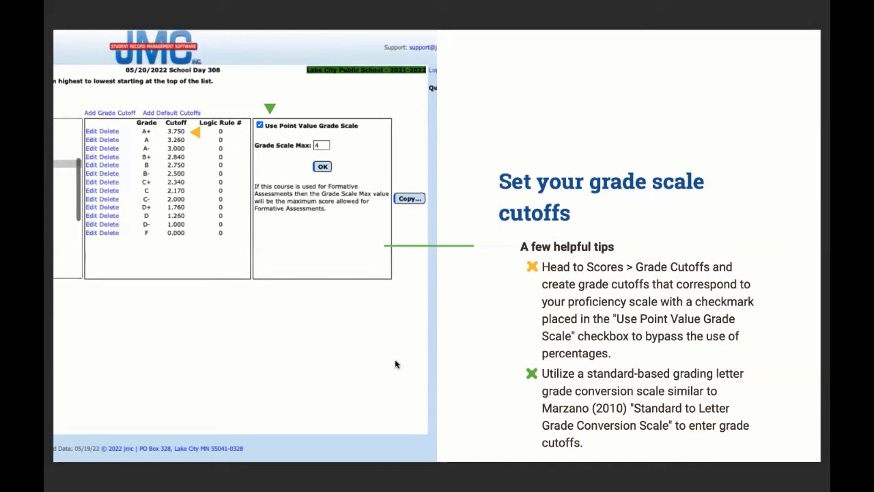
pyautogui.press('Right')
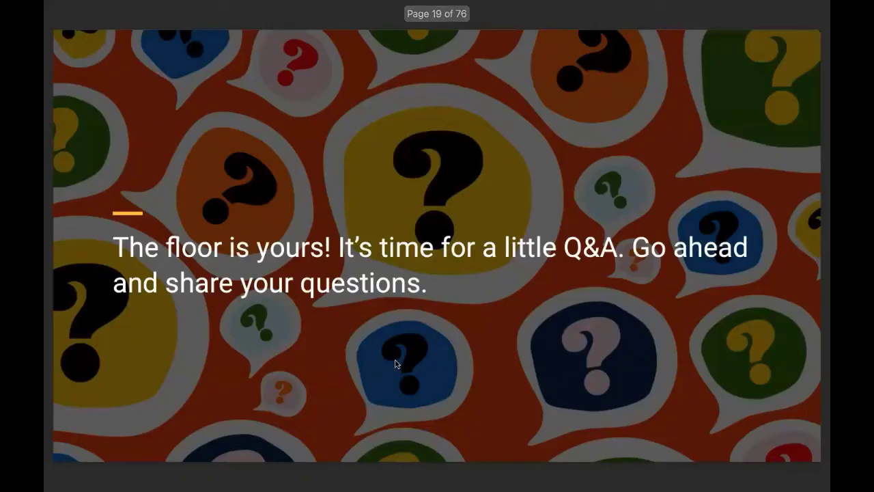
pyautogui.press('Escape')
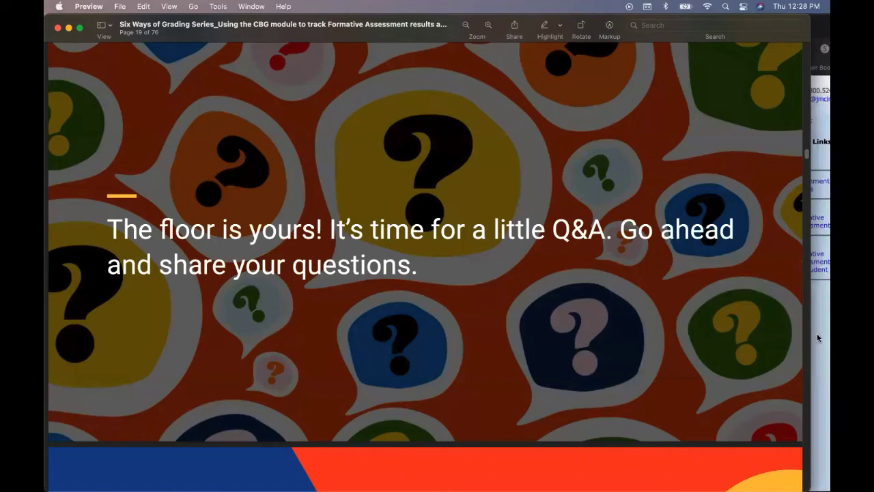
# - Switch back to Firefox and open the Grade Cutoffs page under Scores
pyautogui.click(817, 333)
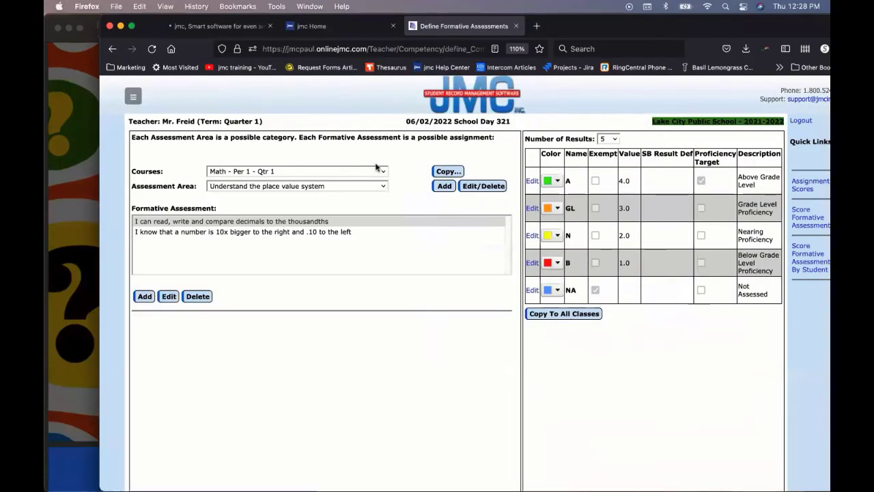
pyautogui.click(134, 98)
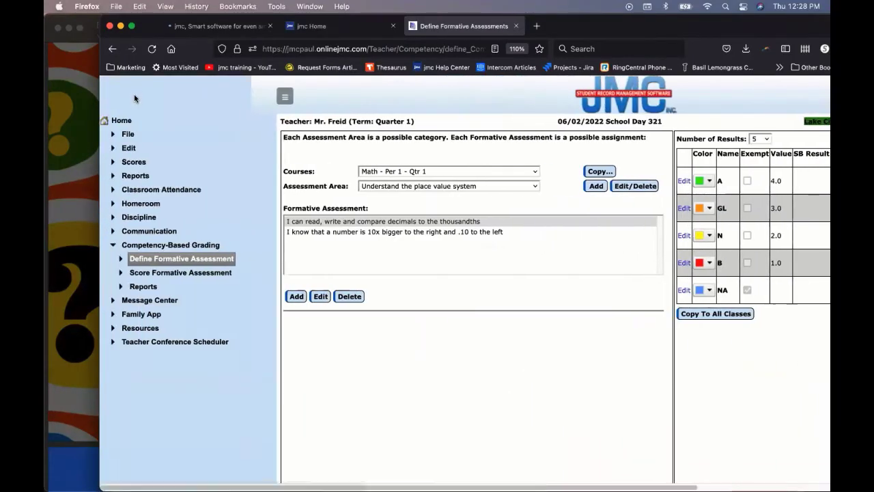
pyautogui.click(135, 162)
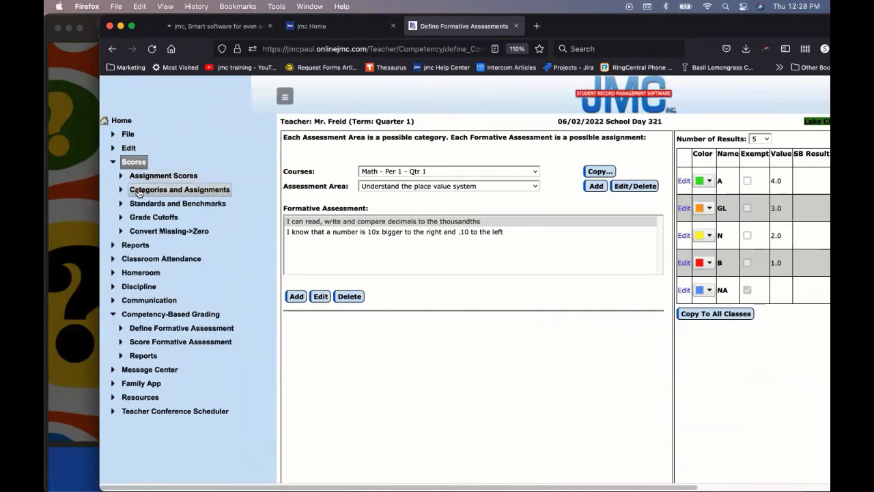
pyautogui.click(145, 218)
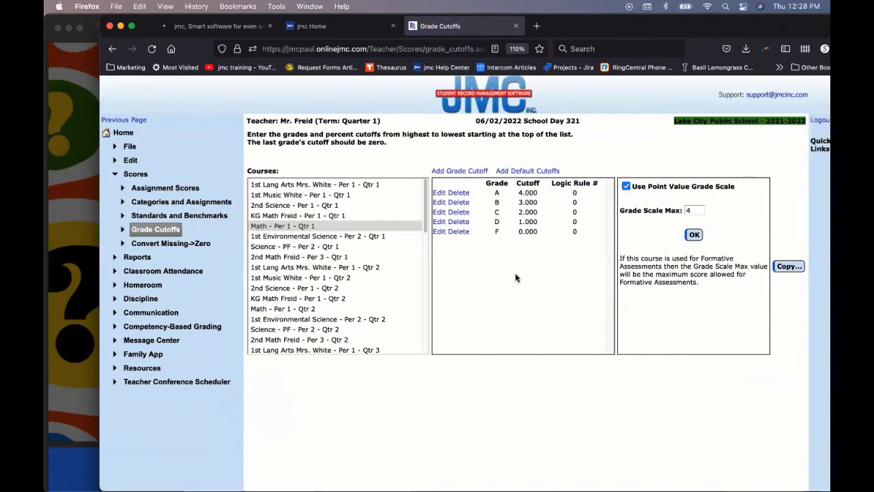
# - Add and save a D- grade cutoff of 1.75 for Math - Per 1 - Qtr 1, and delete that row again
pyautogui.click(455, 171)
pyautogui.click(461, 195)
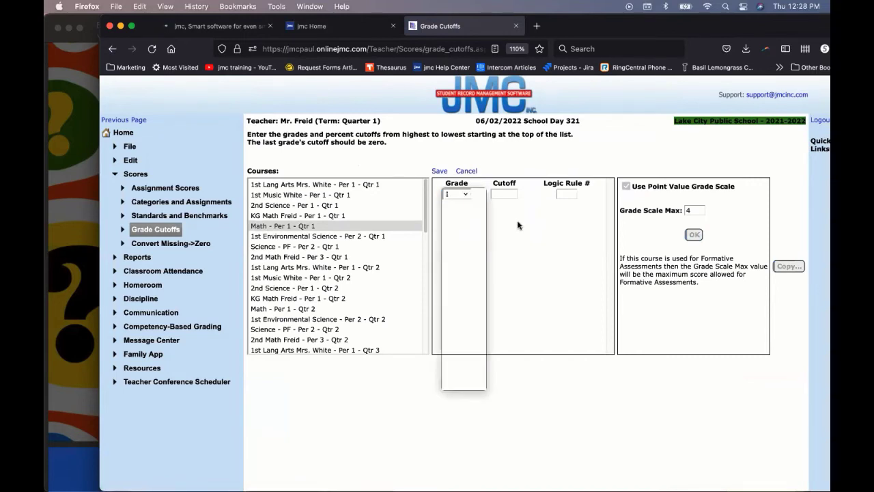
pyautogui.click(514, 220)
pyautogui.click(627, 187)
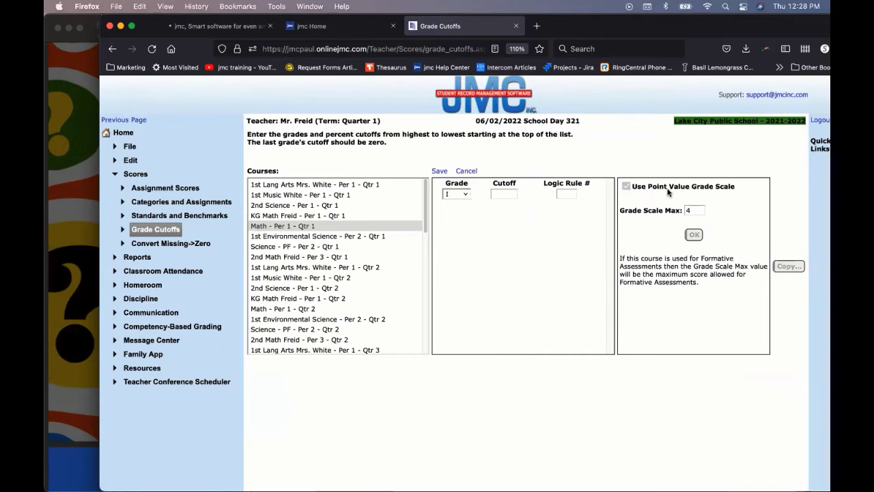
pyautogui.click(505, 194)
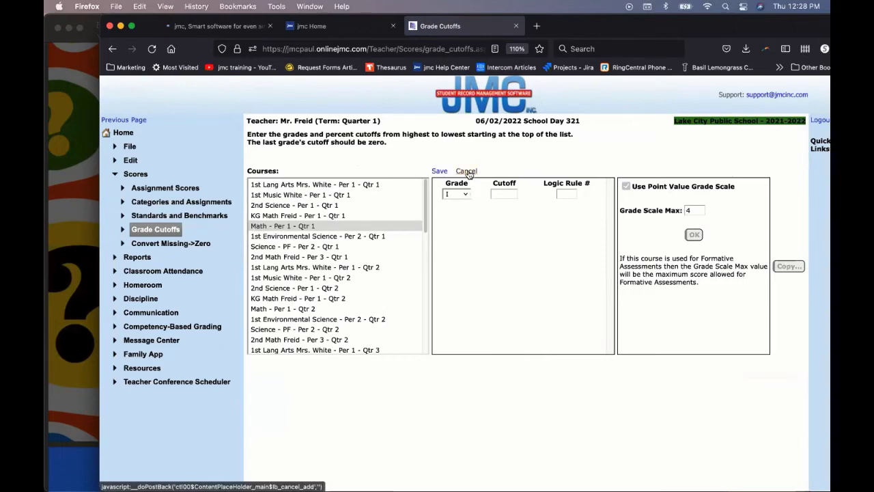
pyautogui.click(465, 193)
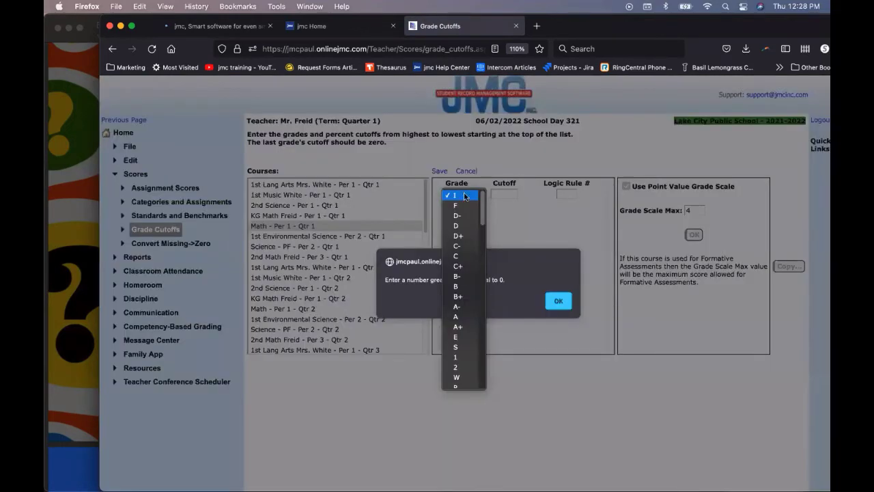
pyautogui.click(556, 299)
pyautogui.click(558, 301)
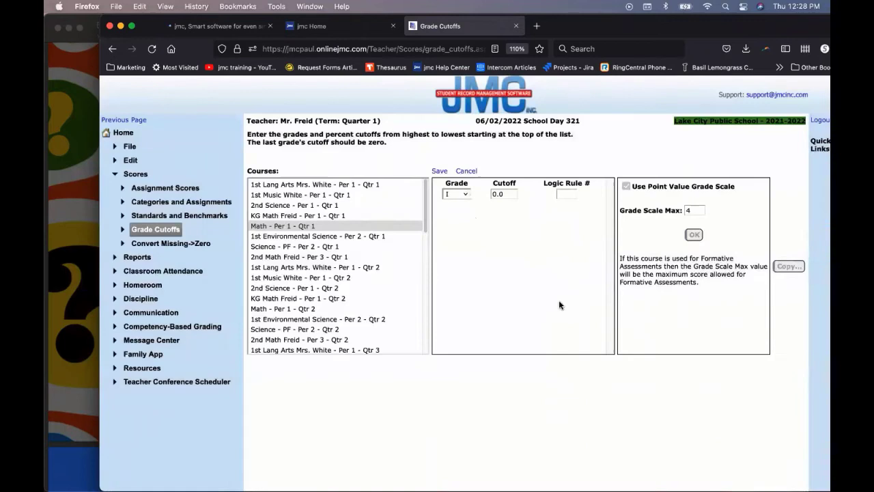
pyautogui.click(466, 194)
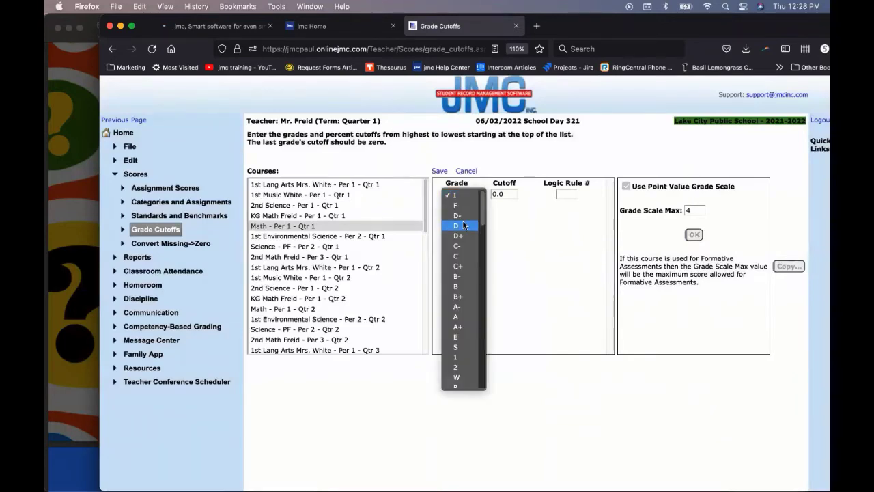
pyautogui.click(465, 216)
pyautogui.doubleClick(505, 195)
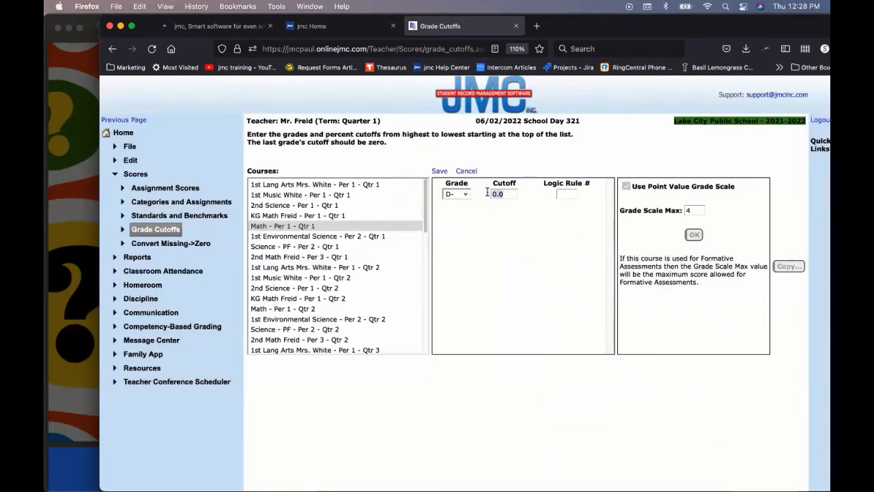
pyautogui.write('1.75')
pyautogui.click(439, 171)
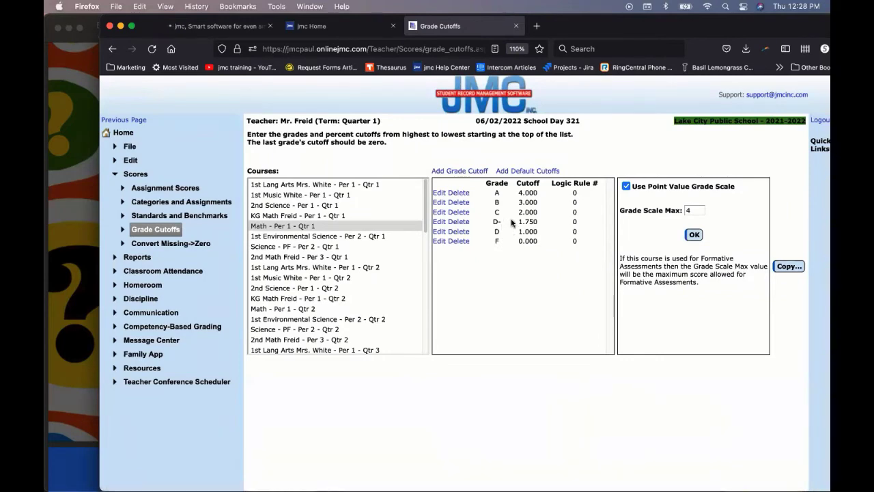
pyautogui.click(456, 222)
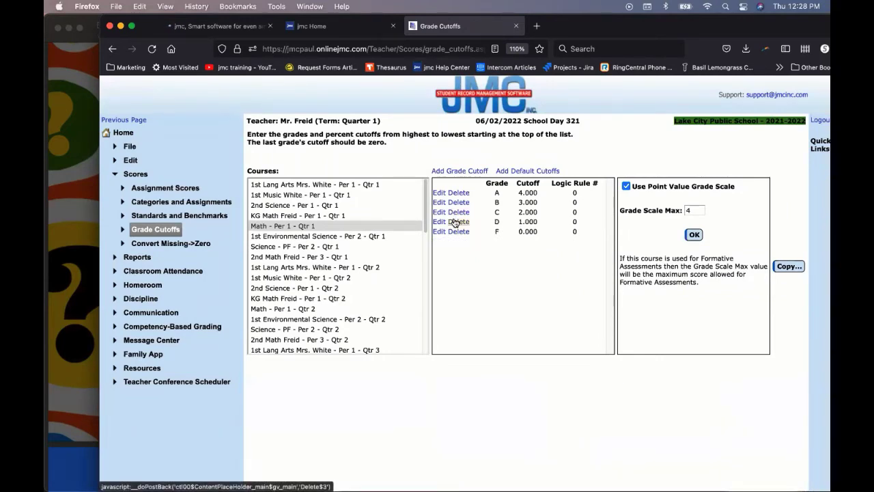
pyautogui.click(468, 170)
pyautogui.click(457, 195)
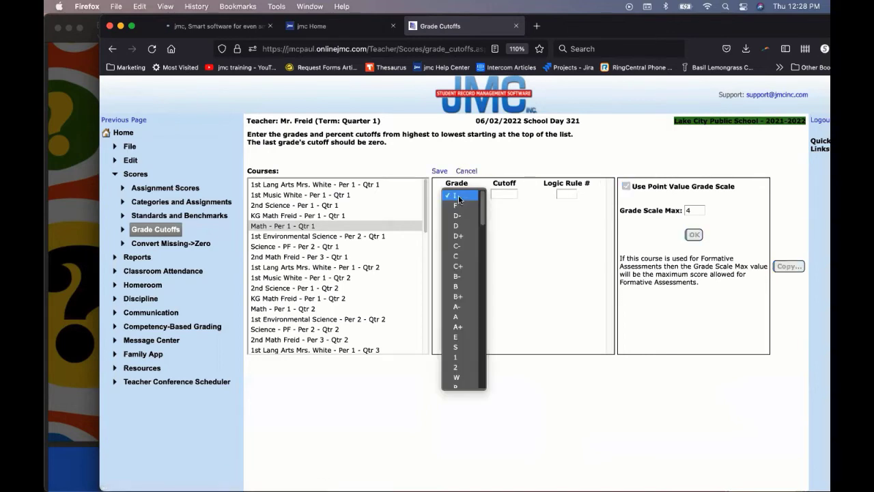
pyautogui.click(462, 247)
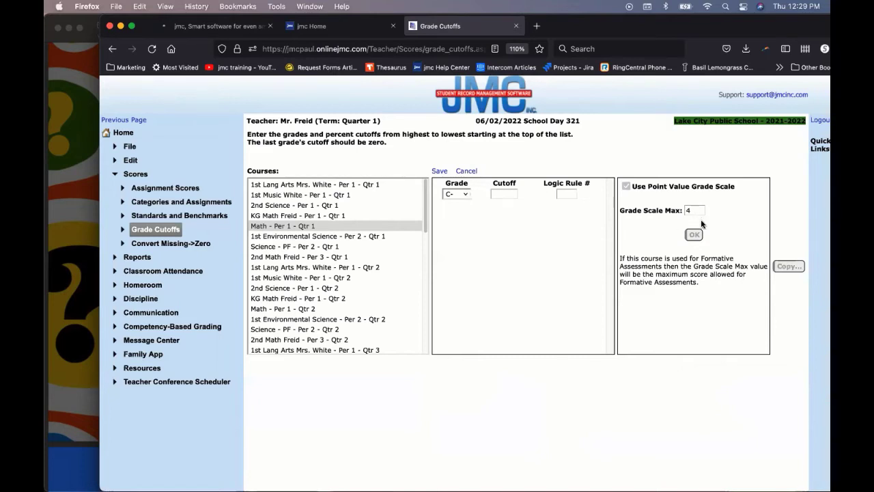
pyautogui.click(471, 172)
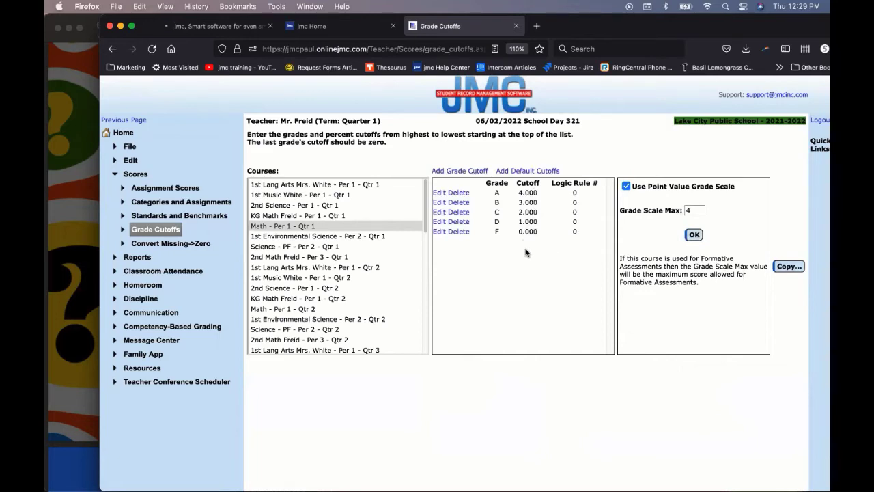
# - Delete the F cutoff of Math - Per 1 - Qtr 1 and set the D cutoff to 0
pyautogui.click(459, 233)
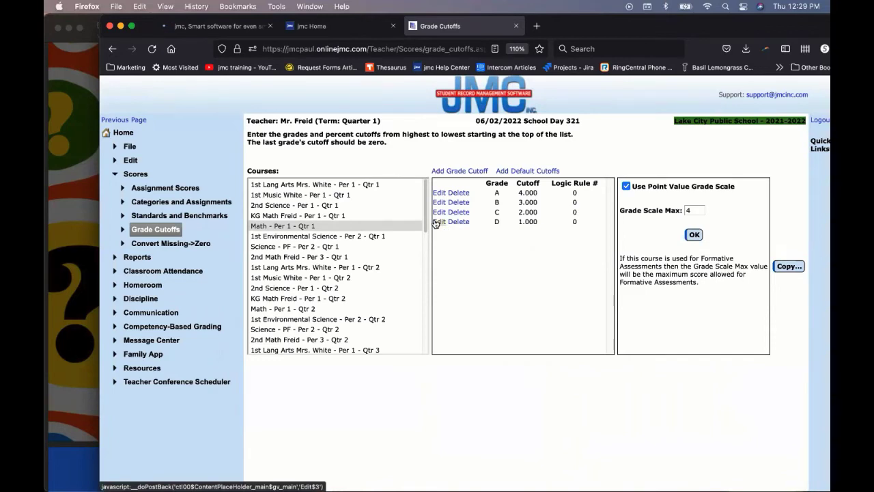
pyautogui.click(436, 224)
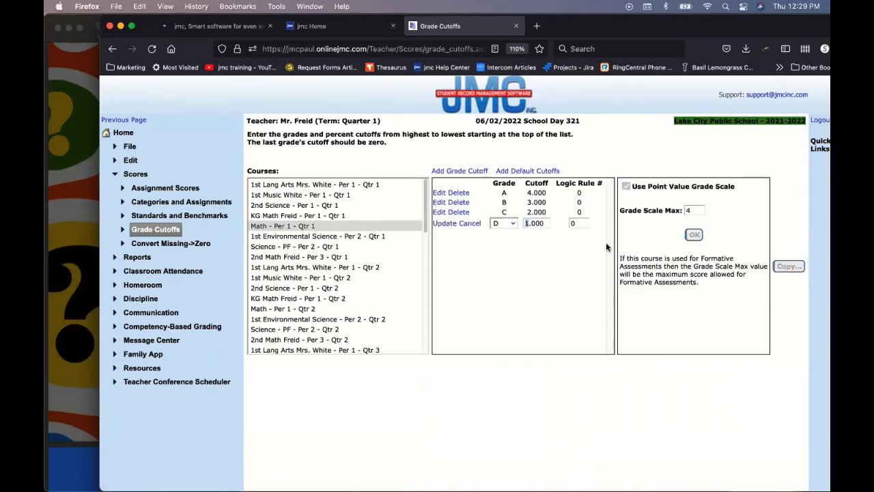
pyautogui.click(446, 224)
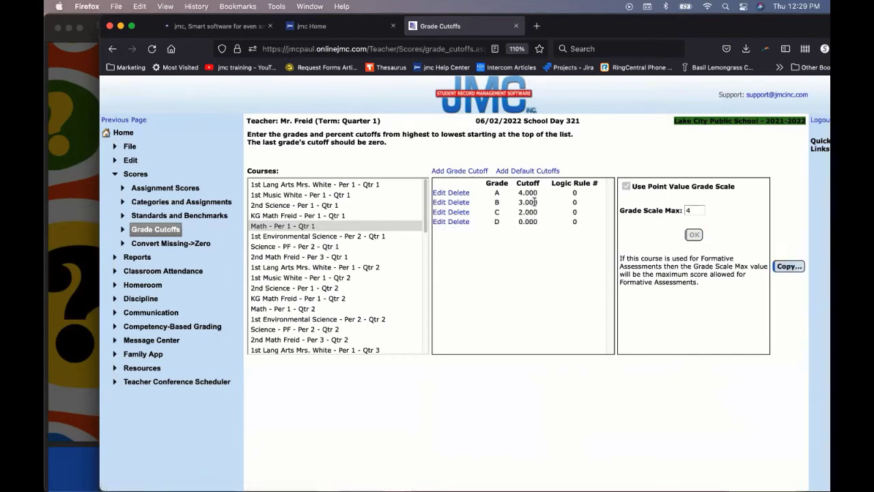
# - Set the D grade cutoff to 1 and save the row
pyautogui.click(441, 221)
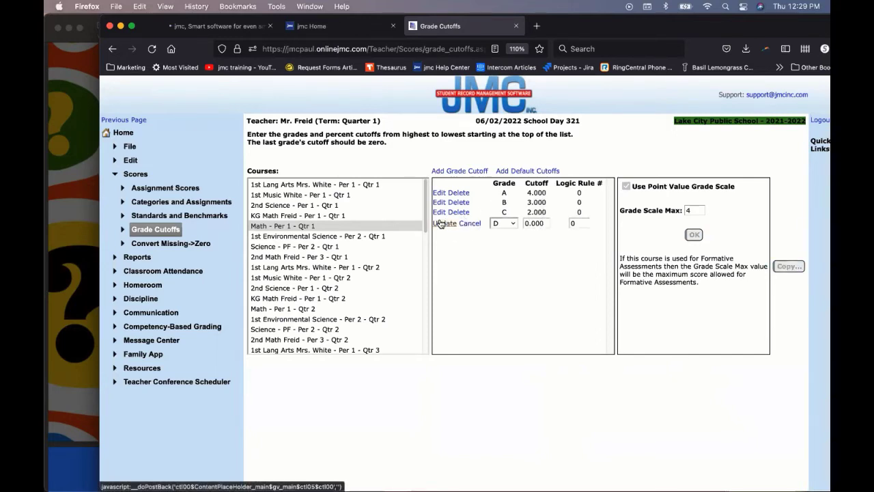
pyautogui.write('1')
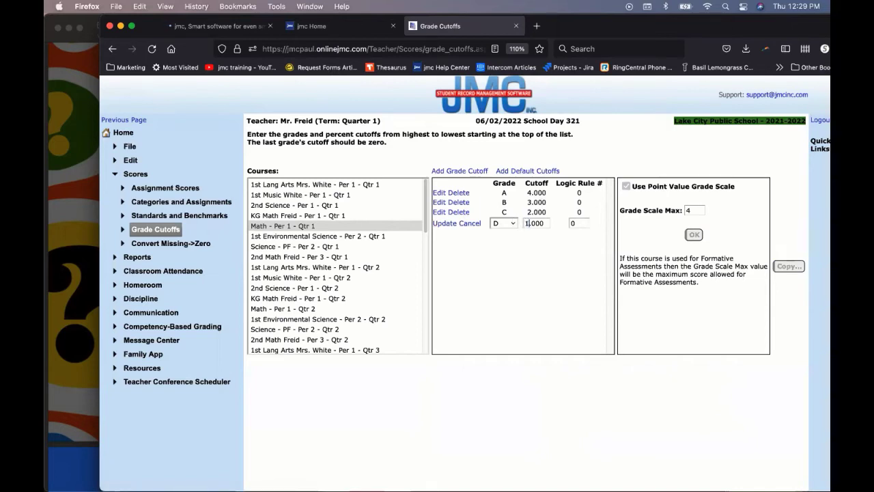
pyautogui.click(449, 226)
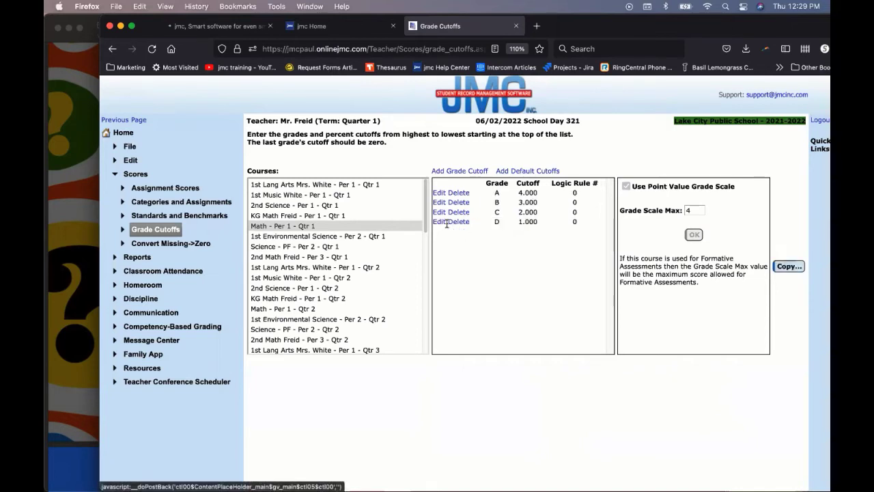
# - Add an F grade with a cutoff of 0 to Math - Per 1 - Qtr 1 and save it
pyautogui.click(455, 171)
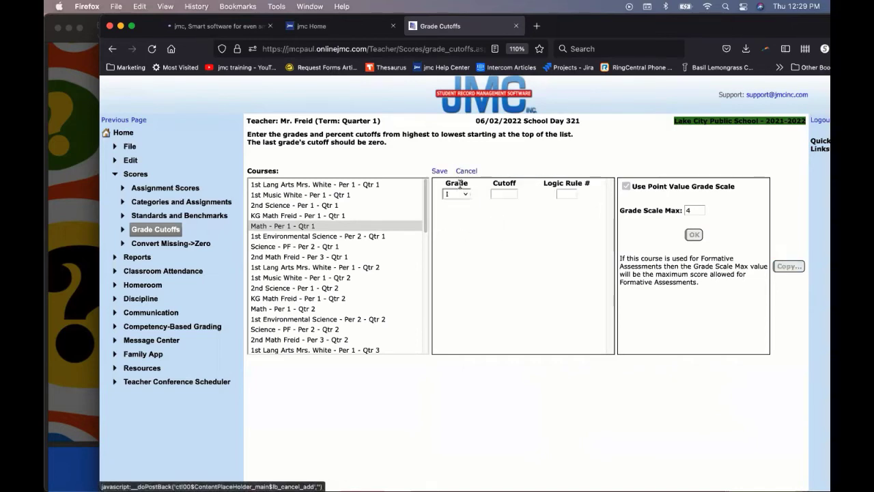
pyautogui.click(463, 196)
pyautogui.click(457, 205)
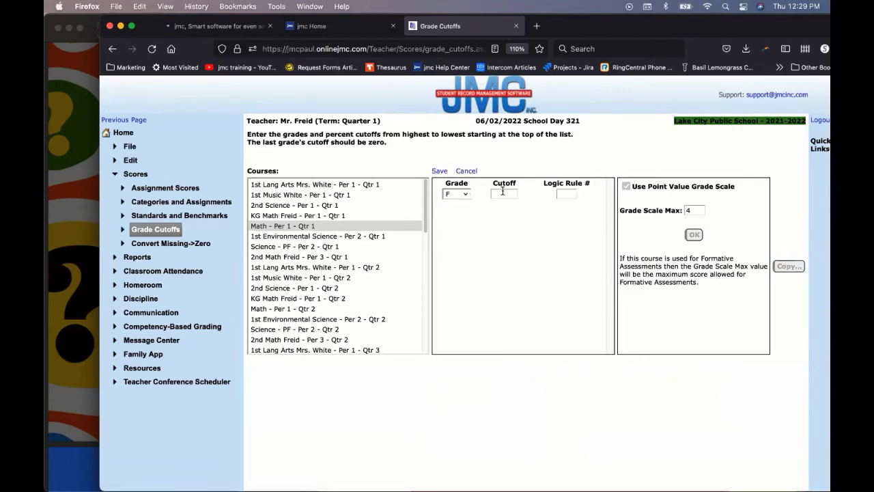
pyautogui.click(506, 193)
pyautogui.write('0')
pyautogui.click(440, 171)
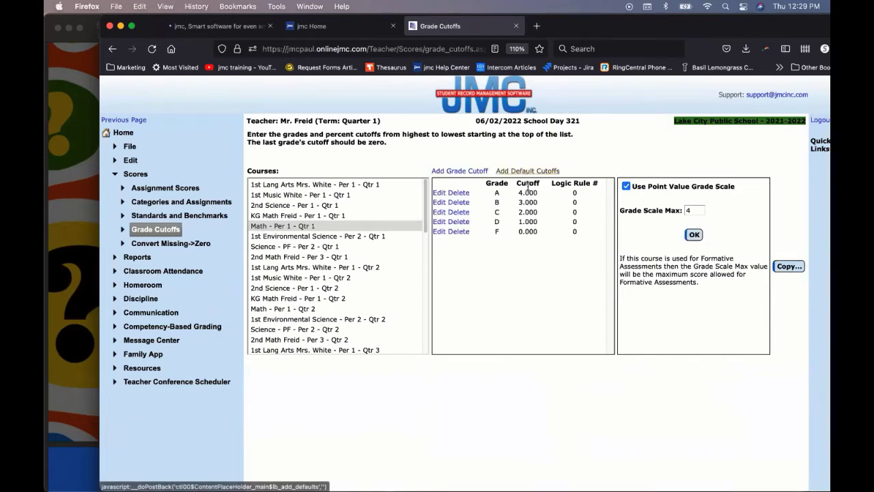
# - Compare the grade cutoffs of 2nd Science - Per 1 - Qtr 1 with those of Math - Per 1 - Qtr 1
pyautogui.click(299, 204)
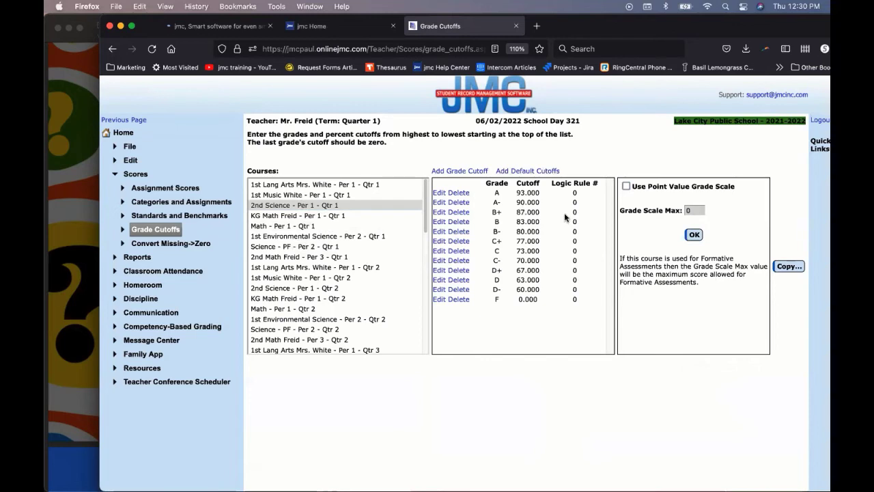
pyautogui.click(319, 227)
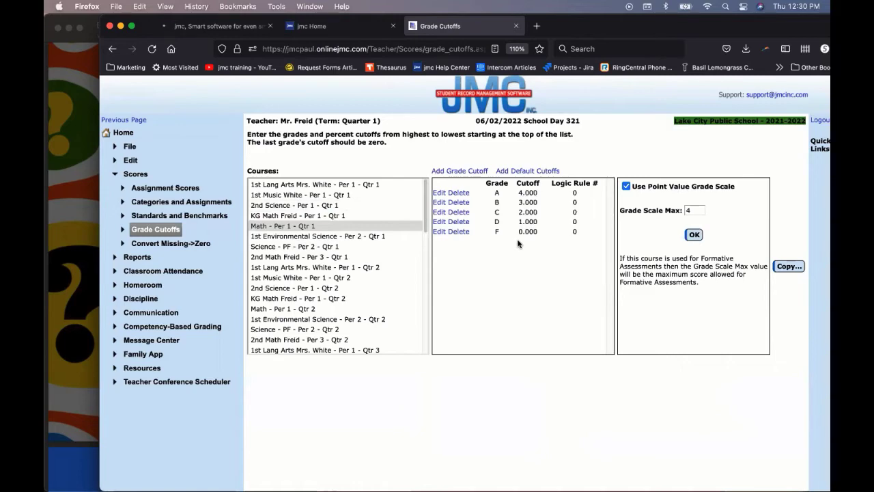
# - View the list of classes the Math grade cutoffs can be copied to, and close it without copying
pyautogui.click(787, 267)
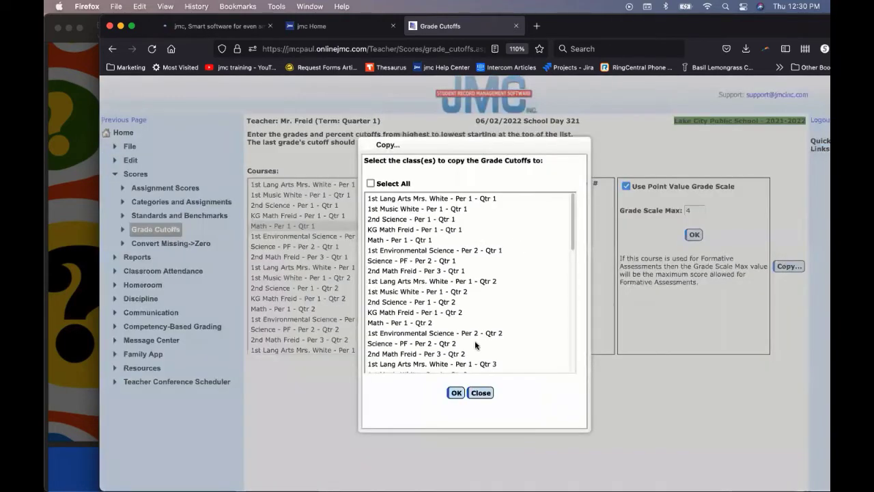
pyautogui.click(482, 395)
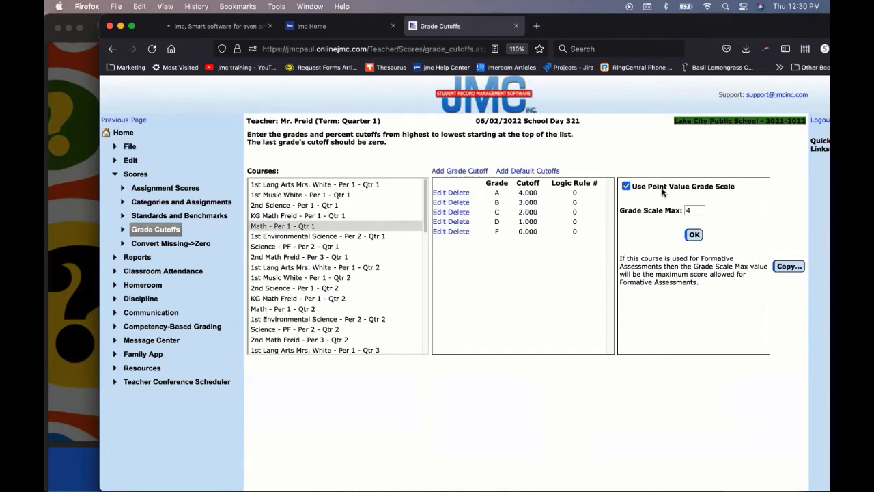
pyautogui.click(313, 227)
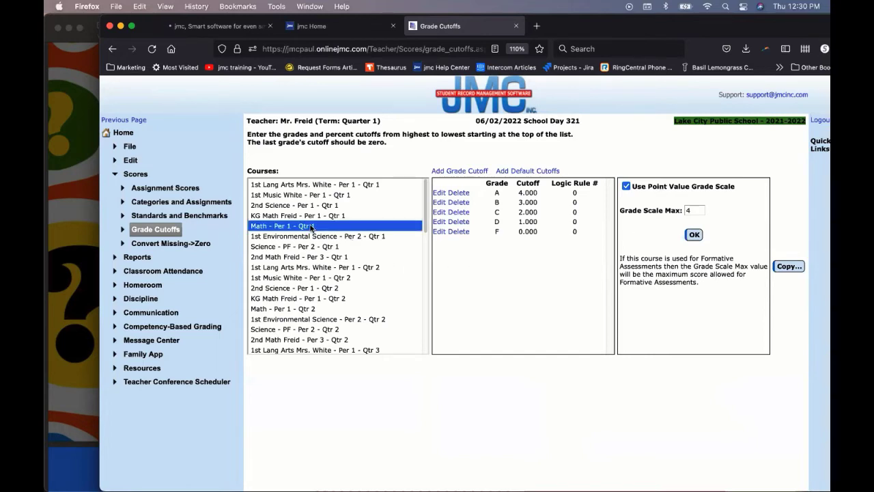
# - Compare the grade cutoffs of Math - Per 1 - Qtr 2 with those of Math - Per 1 - Qtr 1
pyautogui.click(326, 310)
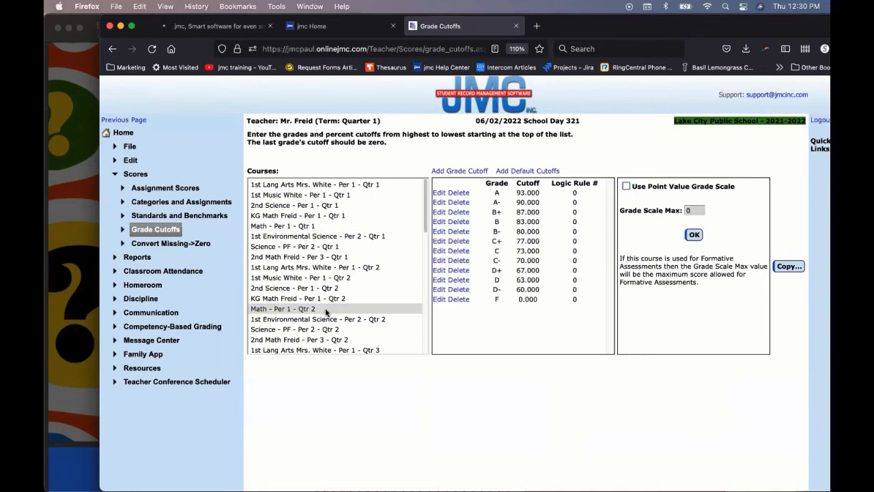
pyautogui.click(292, 226)
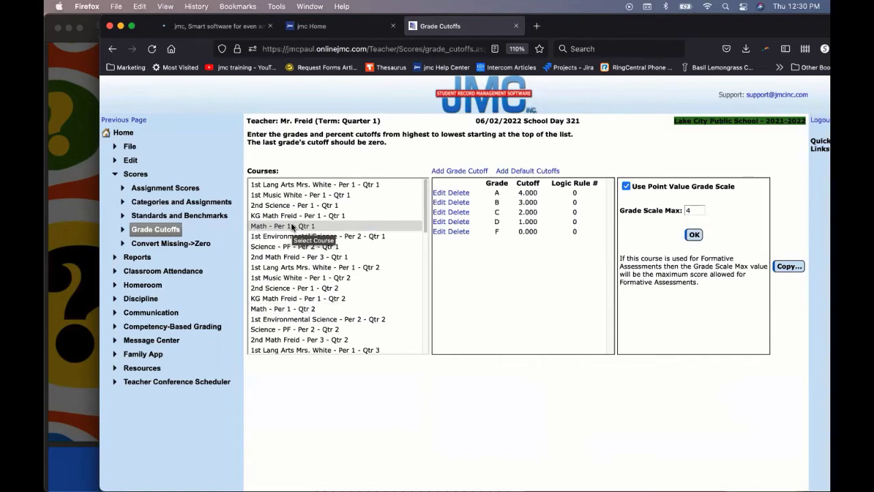
# - Switch to the Preview slide deck, show it full screen, and read the slides on adding an assessment area up to the Category Weight fact
pyautogui.click(76, 215)
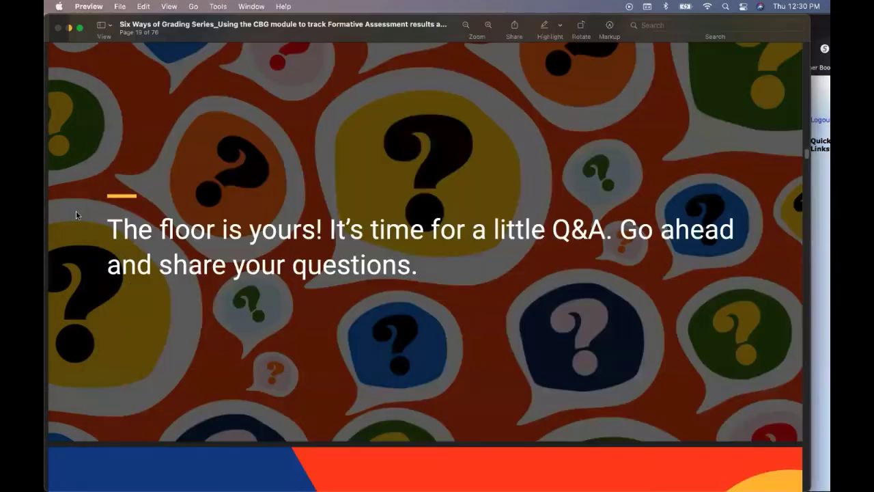
pyautogui.click(175, 8)
pyautogui.click(192, 323)
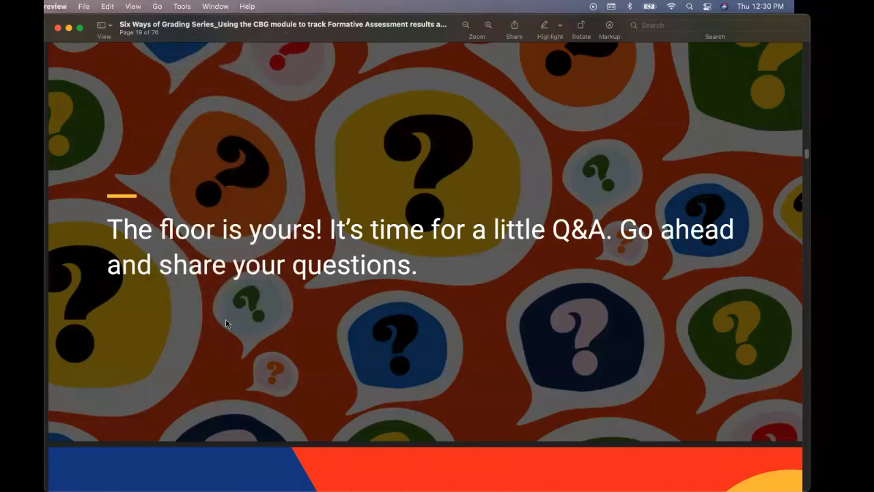
pyautogui.press('Right')
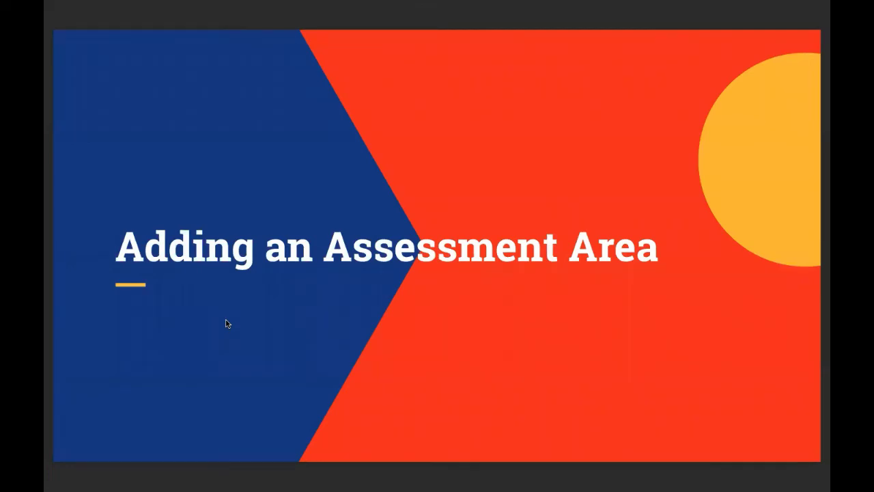
pyautogui.press('Right')
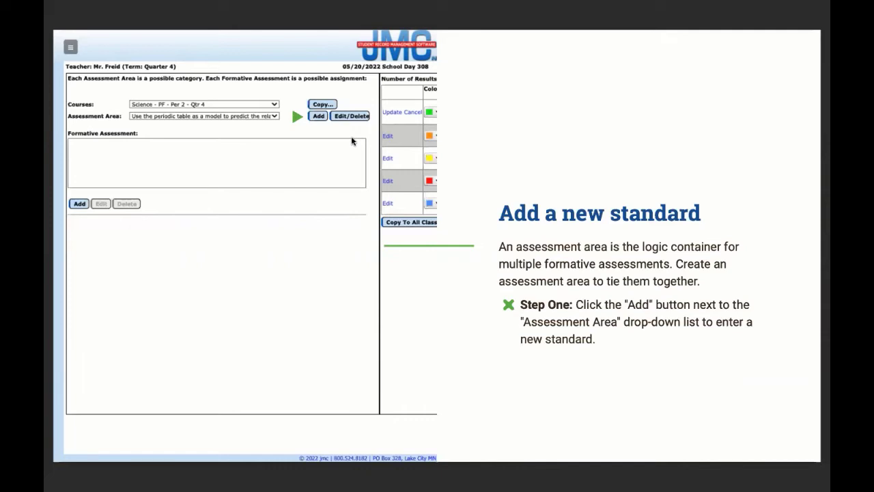
pyautogui.press('Right')
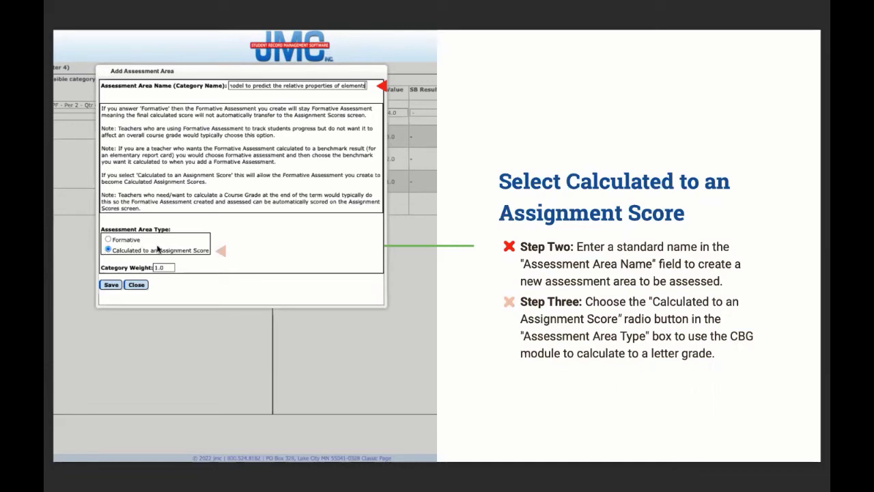
pyautogui.press('Right')
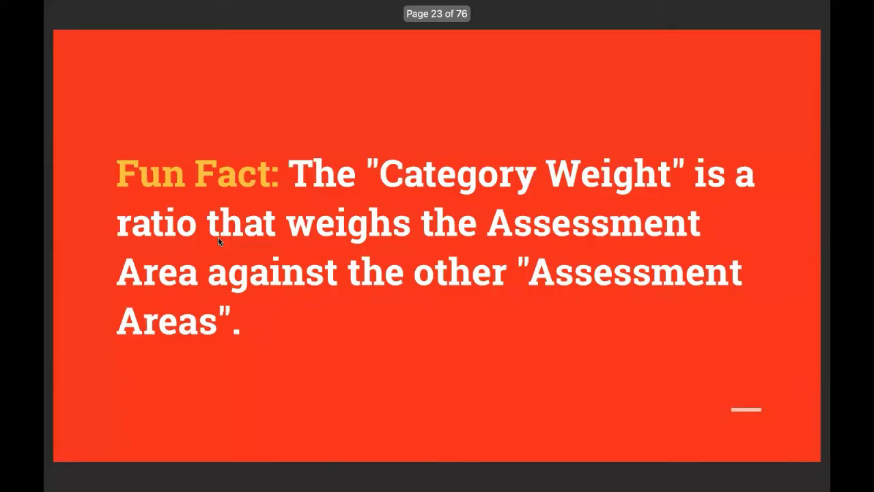
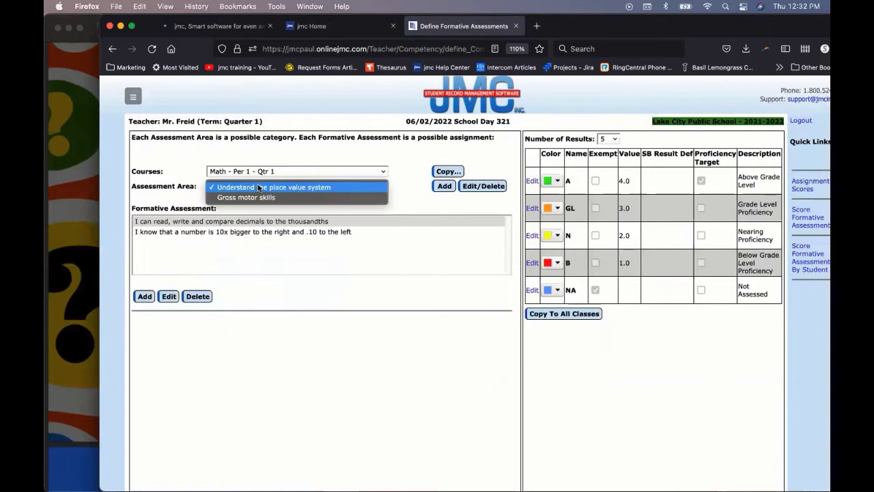
# - View the settings of the "Understand the place value system" assessment area and close them without changes
pyautogui.click(259, 188)
pyautogui.click(486, 191)
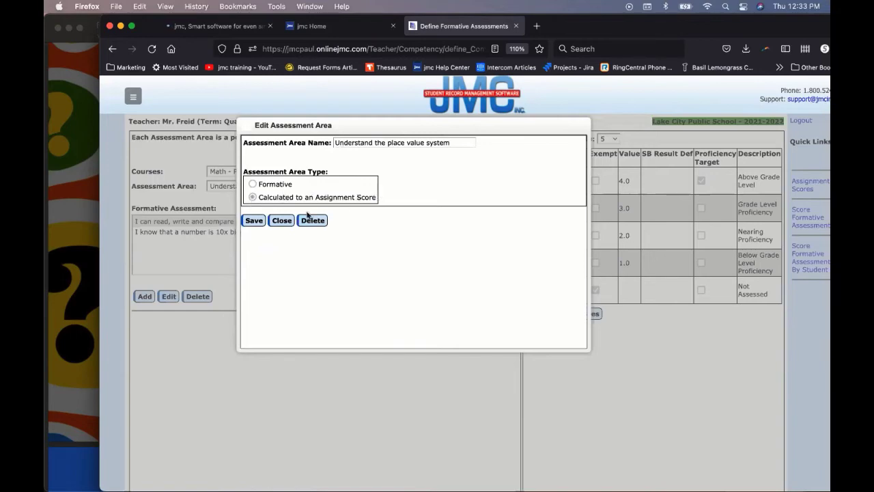
pyautogui.click(285, 222)
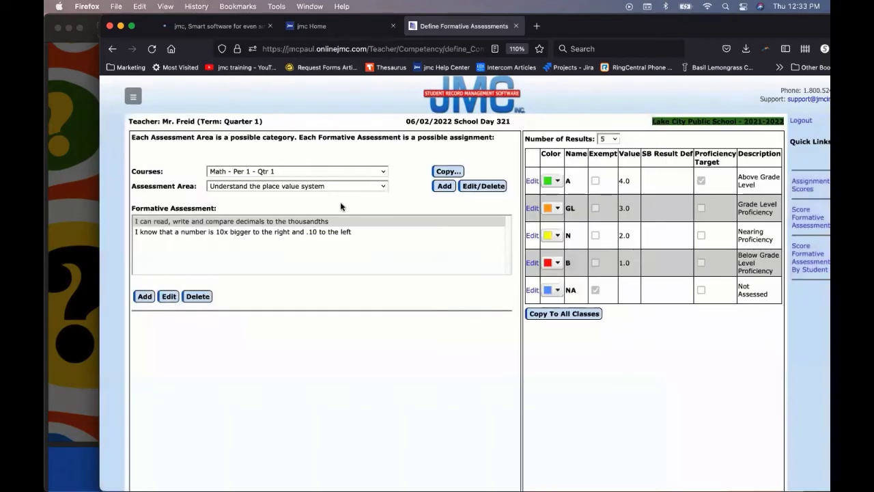
# - Examine the form for a new assessment area with the Calculated to an Assignment Score type, and close it without saving
pyautogui.click(444, 185)
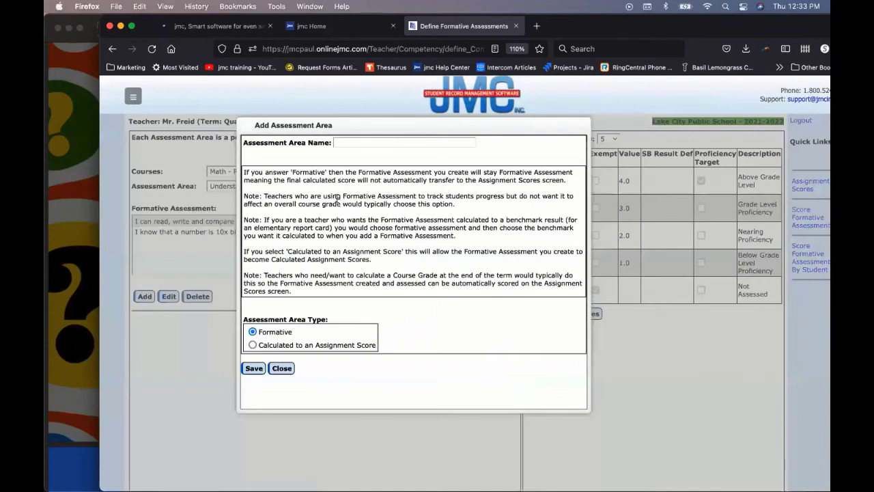
pyautogui.click(420, 140)
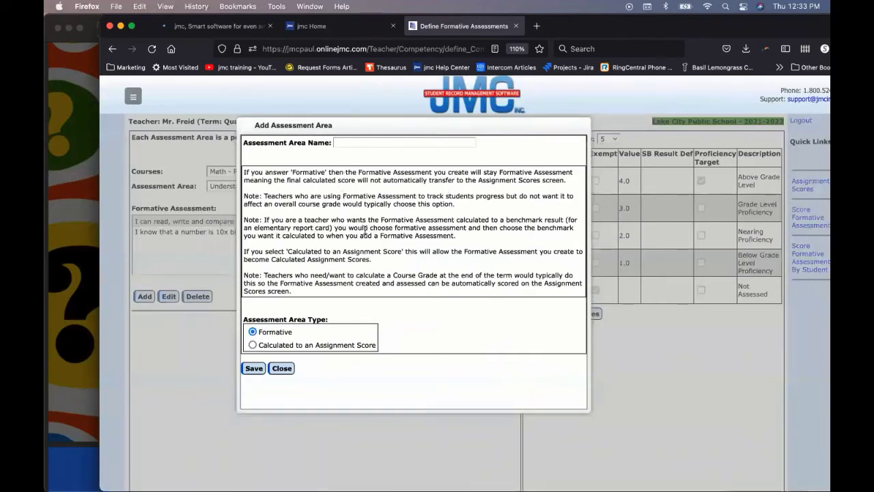
pyautogui.click(252, 345)
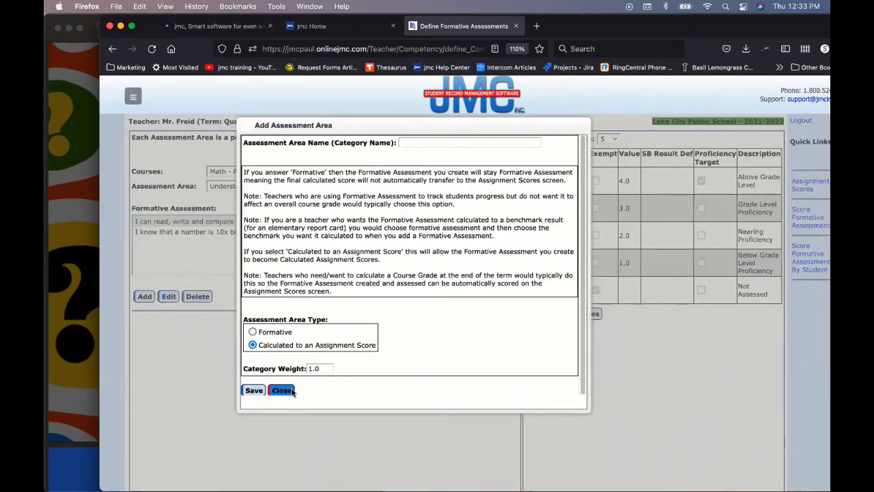
pyautogui.click(283, 390)
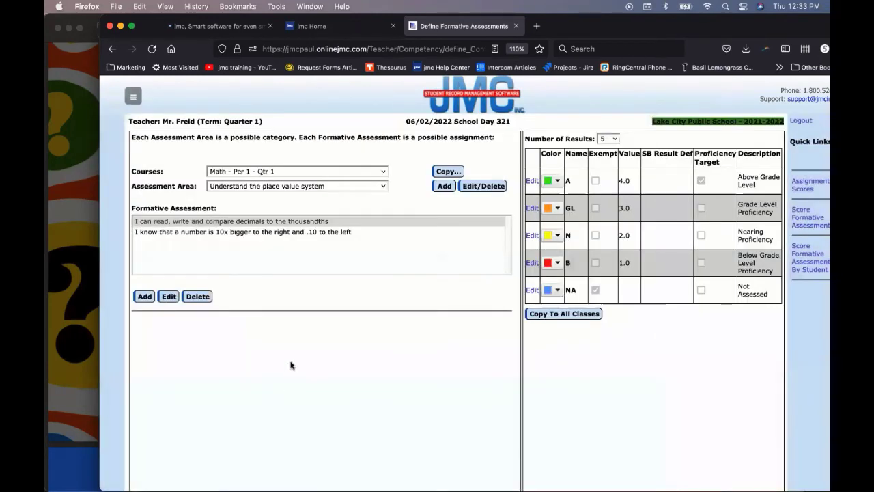
# - View the assessment areas available for Math - Per 1 - Qtr 1, keeping "Understand the place value system" selected
pyautogui.click(287, 187)
pyautogui.click(287, 188)
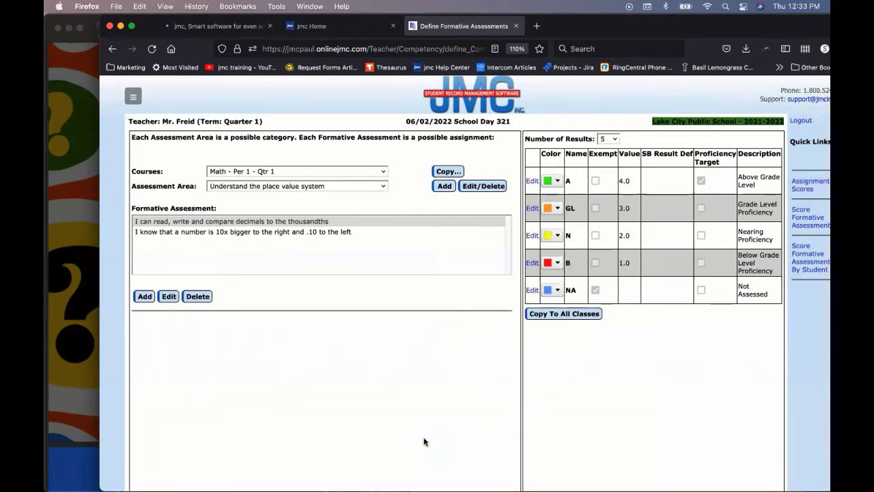
pyautogui.click(328, 186)
pyautogui.click(328, 187)
# - Switch to the Preview slide deck, show it full screen, and read the slides on formative assessments through naming a learning target
pyautogui.click(88, 212)
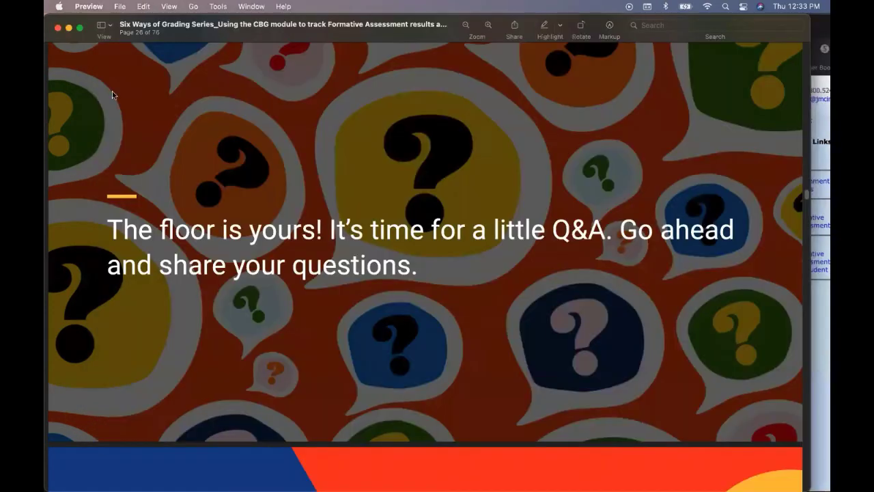
pyautogui.click(171, 7)
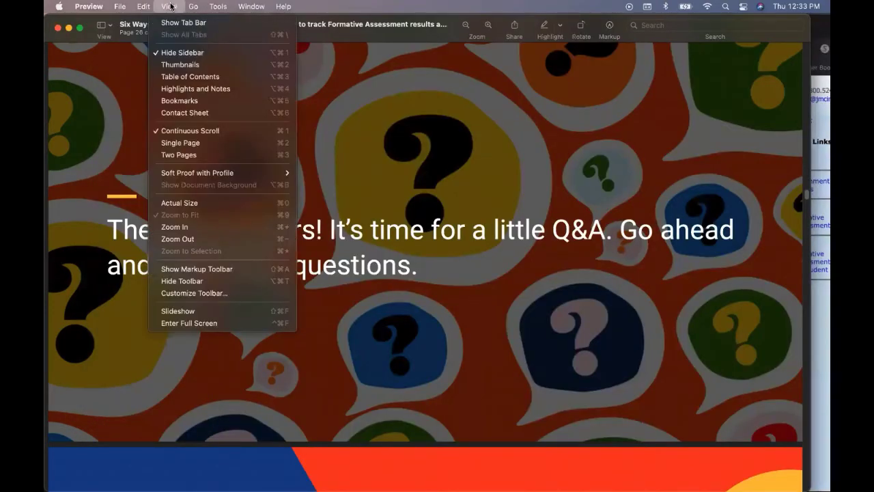
pyautogui.click(221, 321)
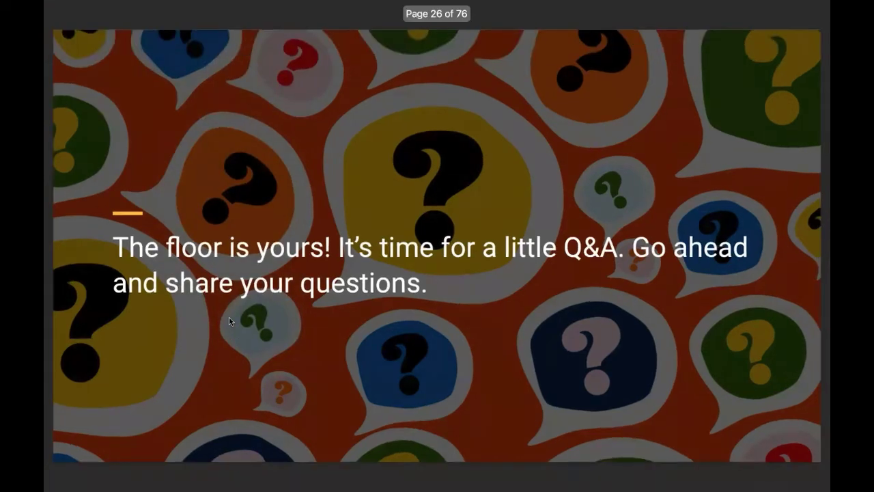
pyautogui.press('Right')
pyautogui.press('Right')
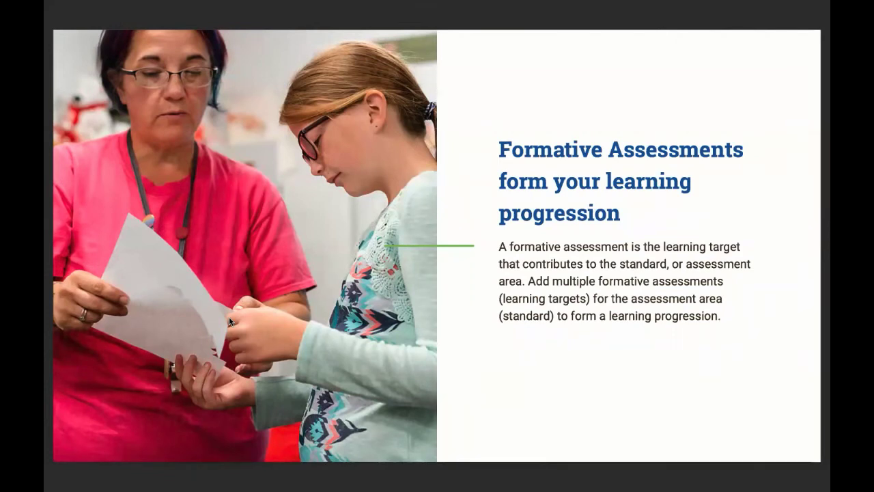
pyautogui.press('Right')
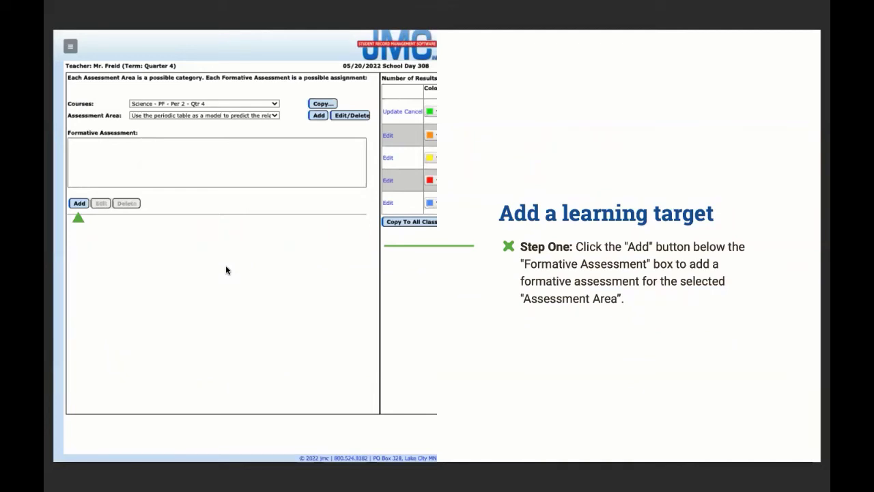
pyautogui.press('Right')
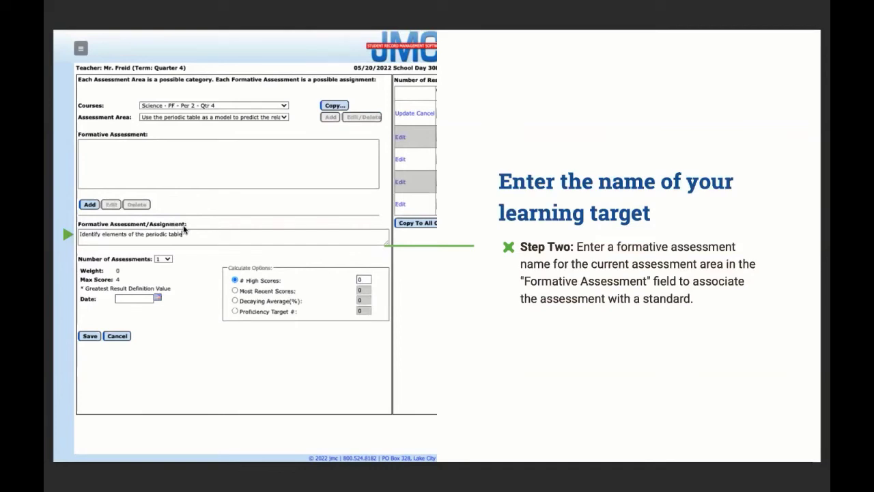
# - Read the slides on calculation options, number of assessments and saving through the live-look slide, and leave full screen
pyautogui.press('Right')
pyautogui.press('Left')
pyautogui.press('Right')
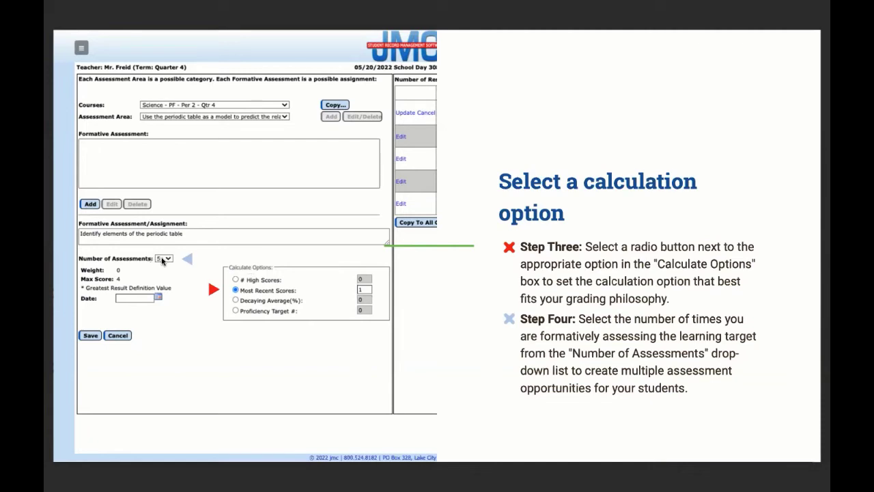
pyautogui.press('Right')
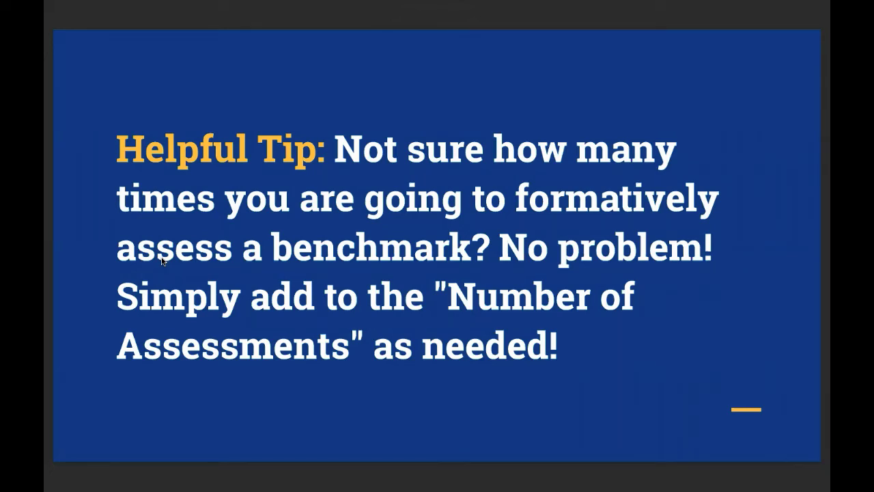
pyautogui.press('Right')
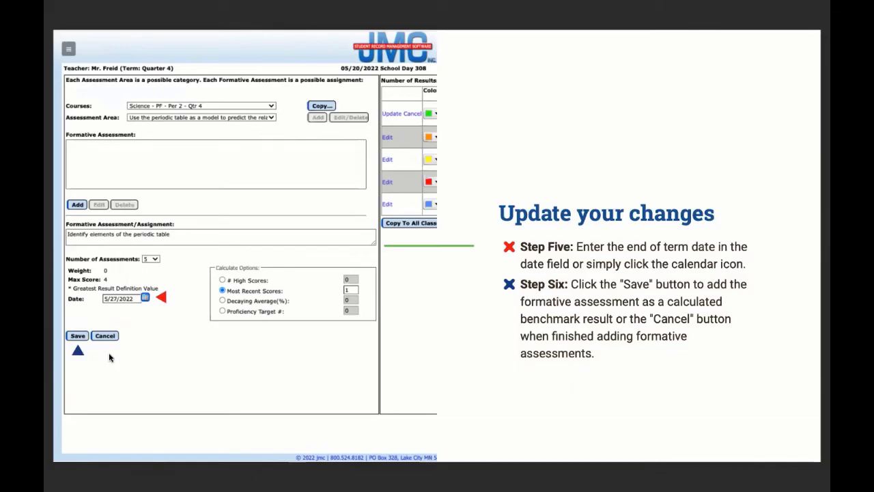
pyautogui.press('Right')
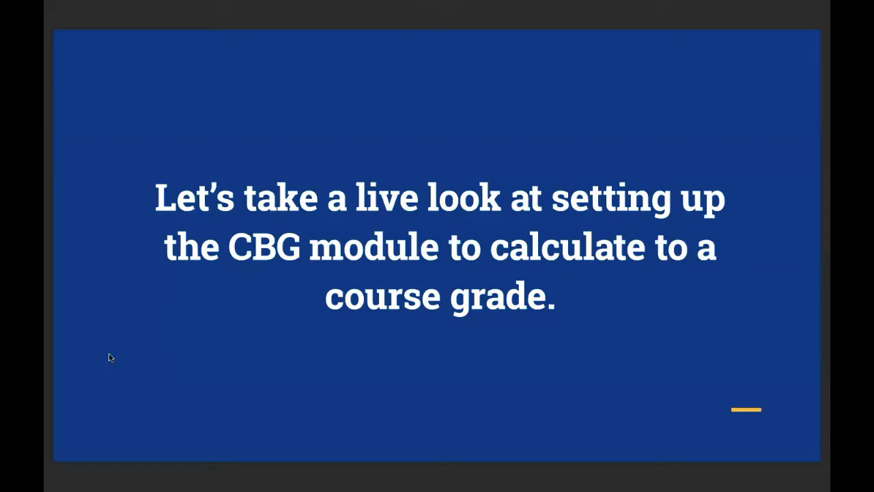
pyautogui.press('Escape')
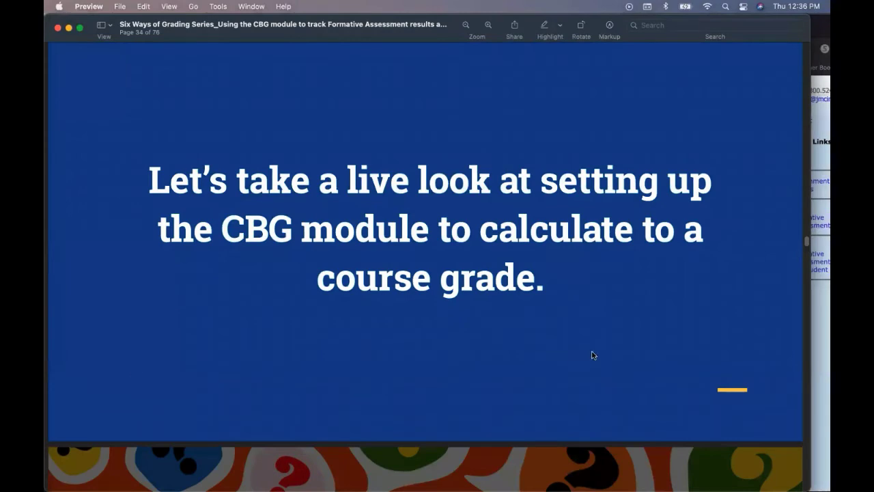
# - Switch back to Firefox and check where Define Formative Assessment sits under Competency-Based Grading, leaving the navigation hidden
pyautogui.click(818, 319)
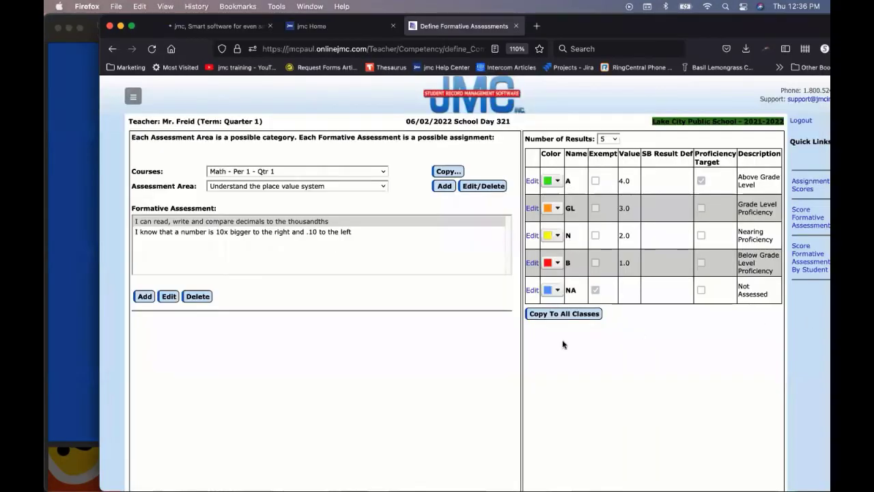
pyautogui.click(133, 97)
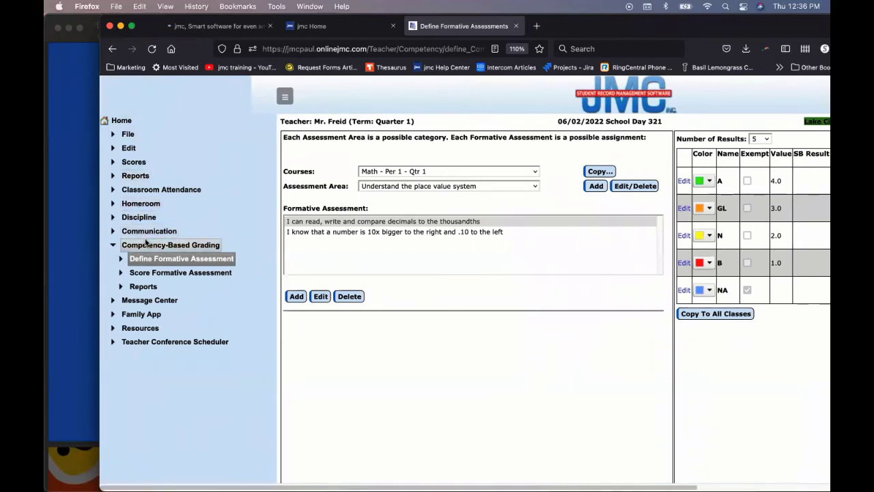
pyautogui.click(288, 96)
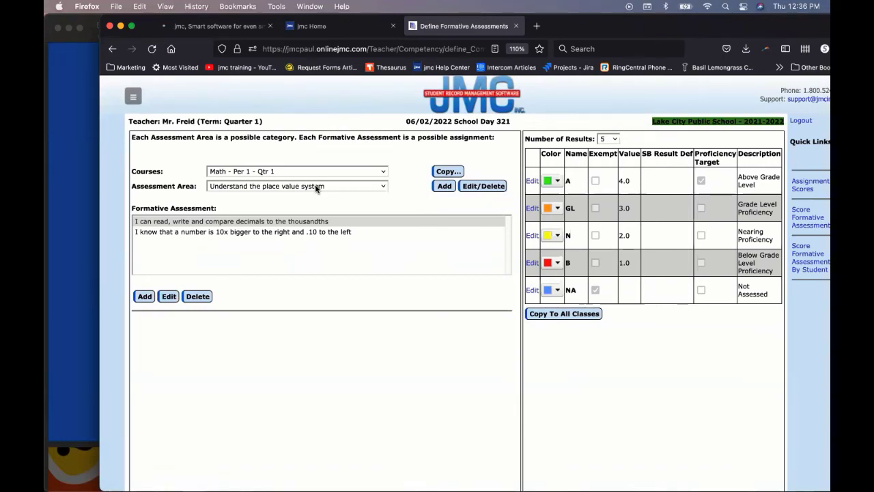
# - Start a new formative assessment under "Understand the place value system" named "Can define a number with a three decimal place value system"
pyautogui.click(147, 297)
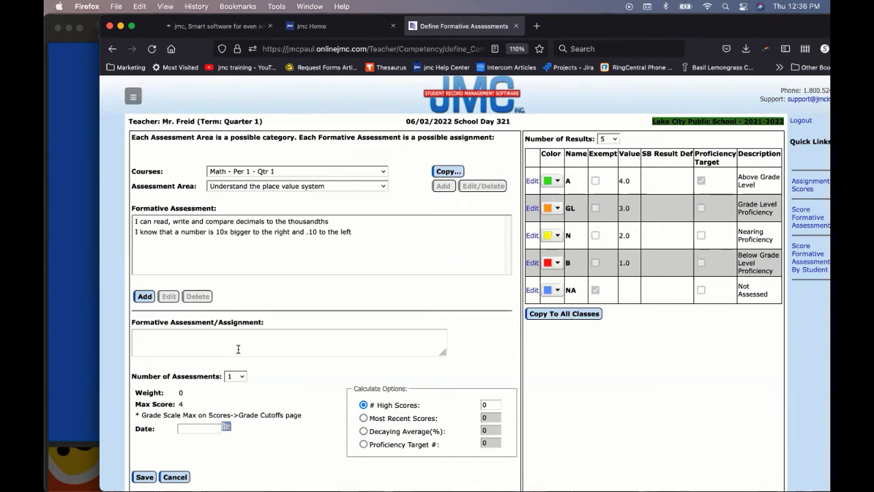
pyautogui.write('Can look')
pyautogui.press('BackSpace')
pyautogui.press('BackSpace')
pyautogui.press('BackSpace')
pyautogui.press('BackSpace')
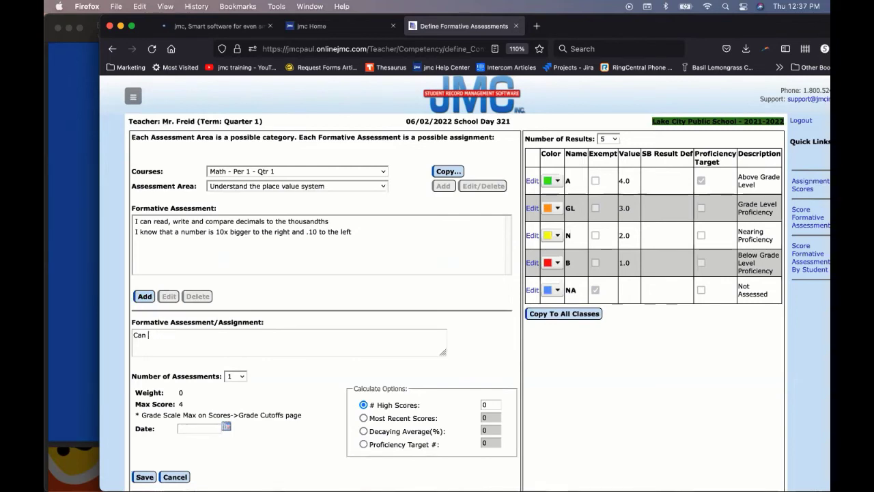
pyautogui.write('define a number')
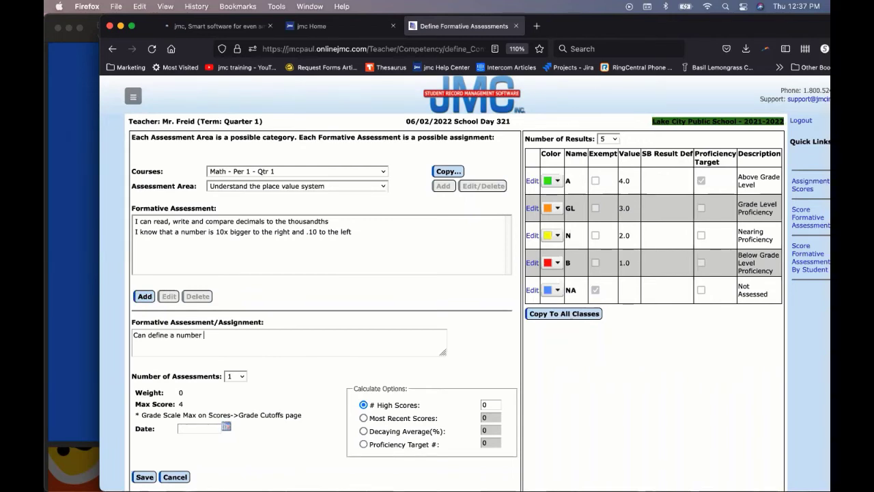
pyautogui.write(' with a three decimal place value sy')
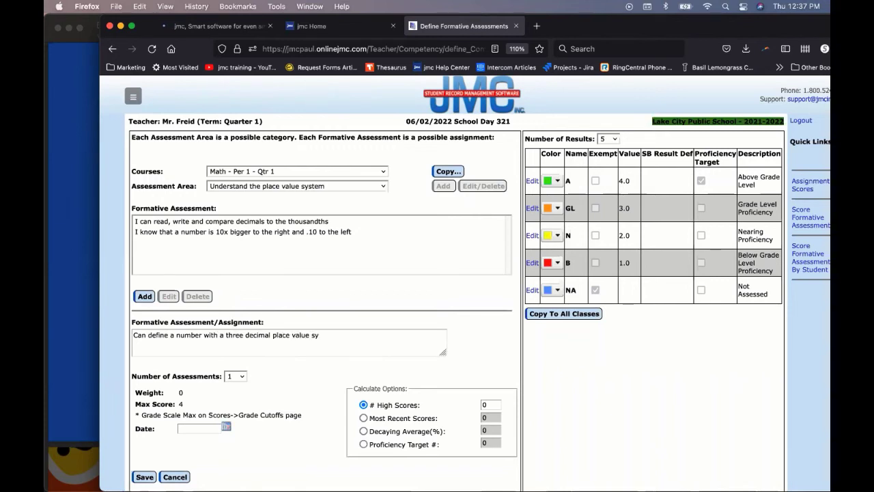
pyautogui.write('stem')
# - Set the number of assessments to 3 for the new formative assessment
pyautogui.scroll(-2, 327, 377)
pyautogui.click(242, 319)
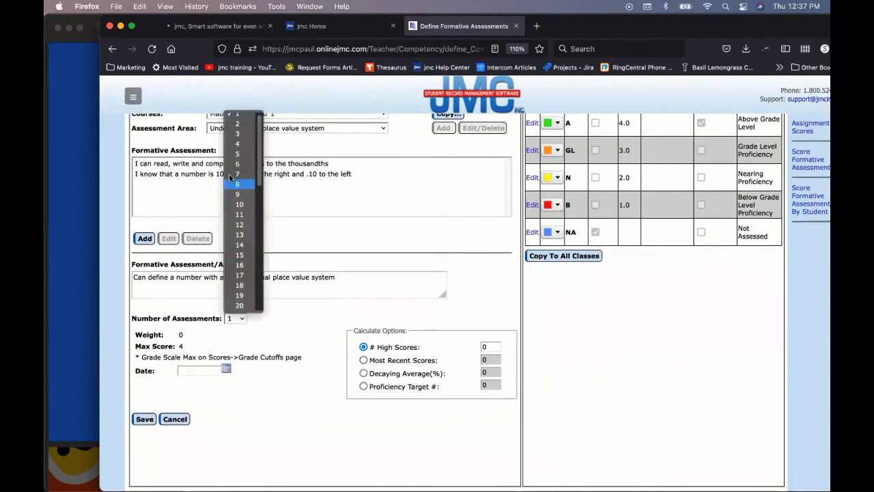
pyautogui.click(238, 136)
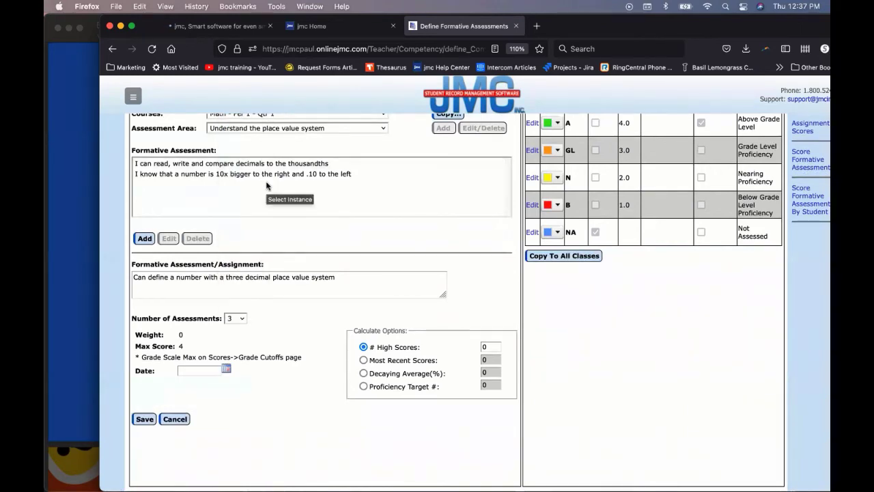
# - Set the formative assessment's date to 10/29/2021 from the calendar
pyautogui.click(224, 370)
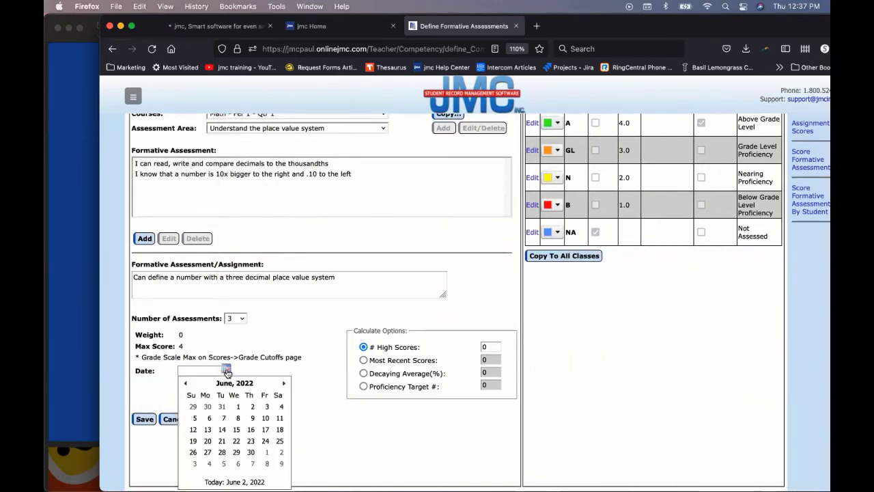
pyautogui.click(183, 384)
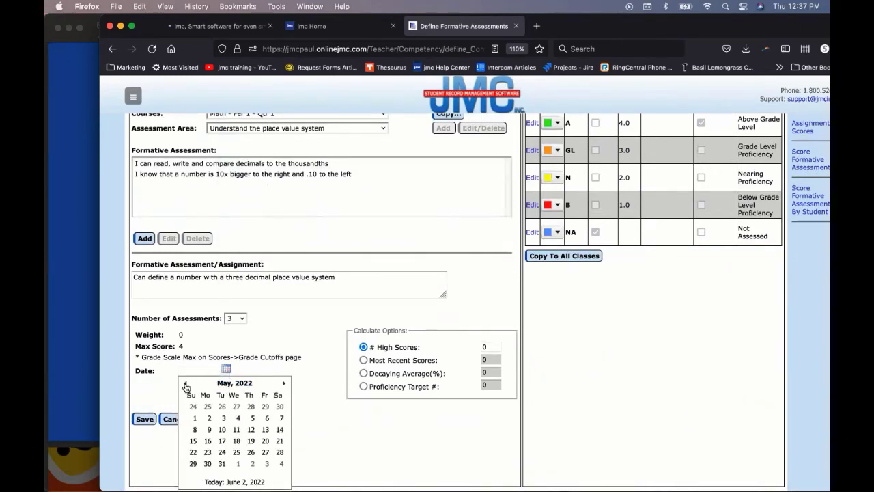
pyautogui.click(184, 385)
pyautogui.click(185, 385)
pyautogui.click(185, 385)
pyautogui.click(186, 384)
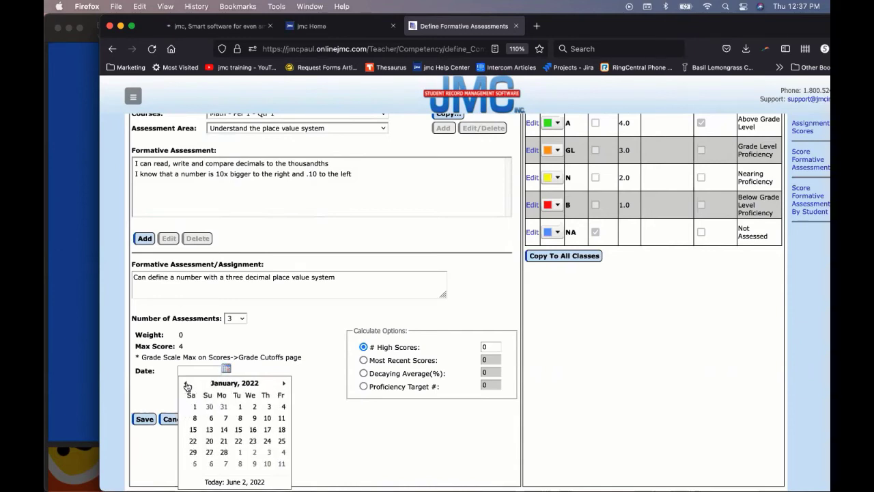
pyautogui.click(187, 385)
pyautogui.click(187, 385)
pyautogui.click(187, 385)
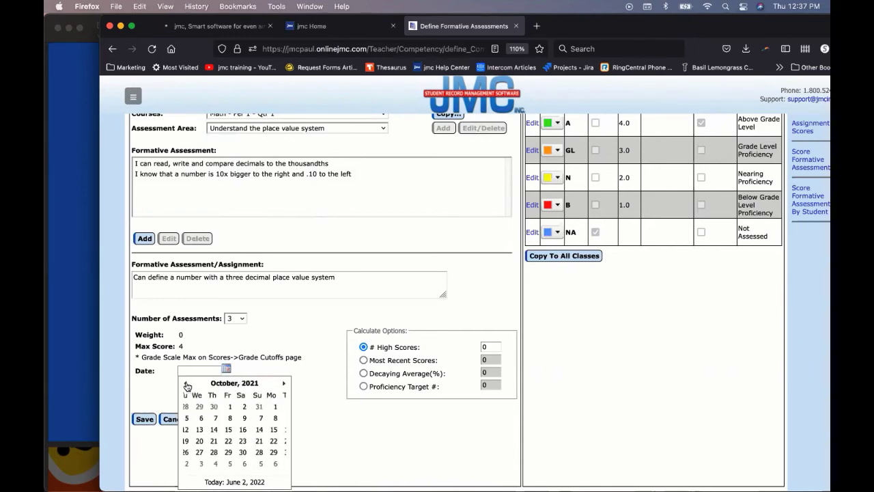
pyautogui.click(265, 452)
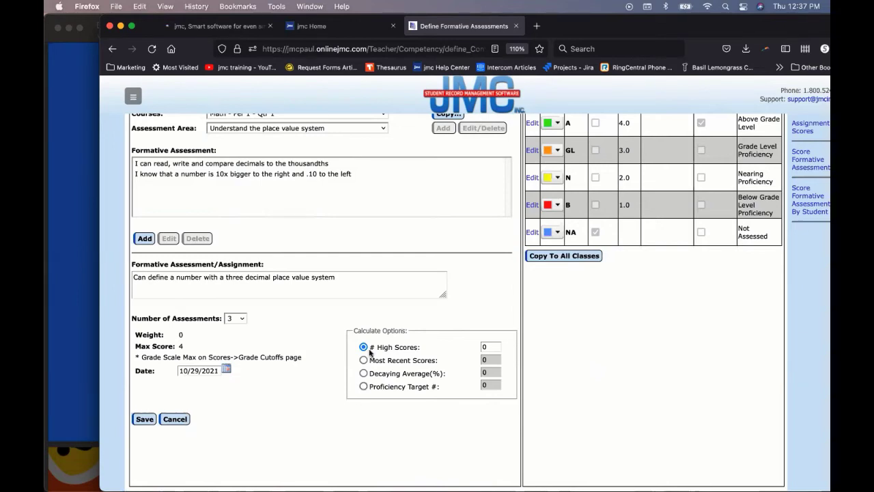
# - Enter 1 for the # High Scores calculate option
pyautogui.click(483, 347)
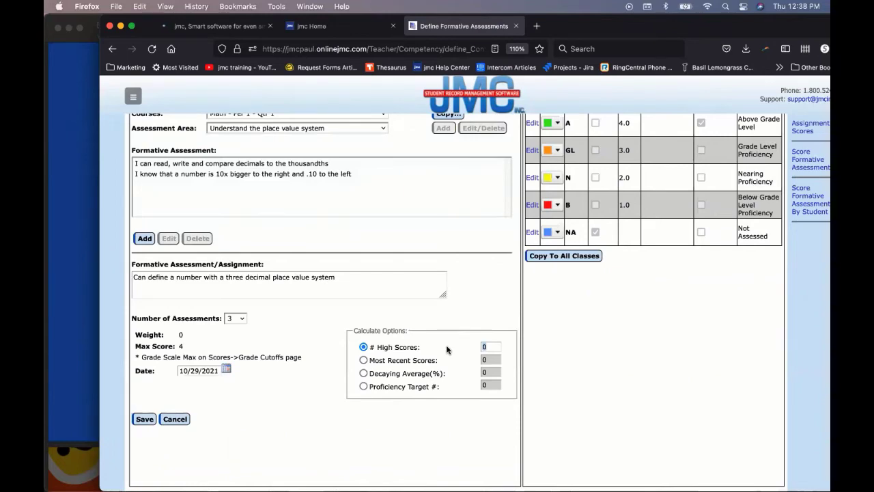
pyautogui.write('1')
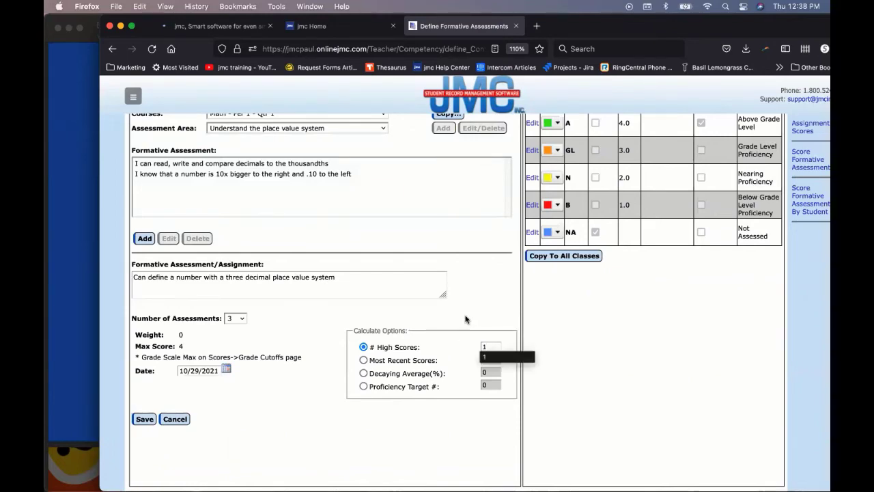
pyautogui.click(466, 319)
# - Try 2 for the # High Scores calculate option and change it back to 1
pyautogui.scroll(2, 570, 388)
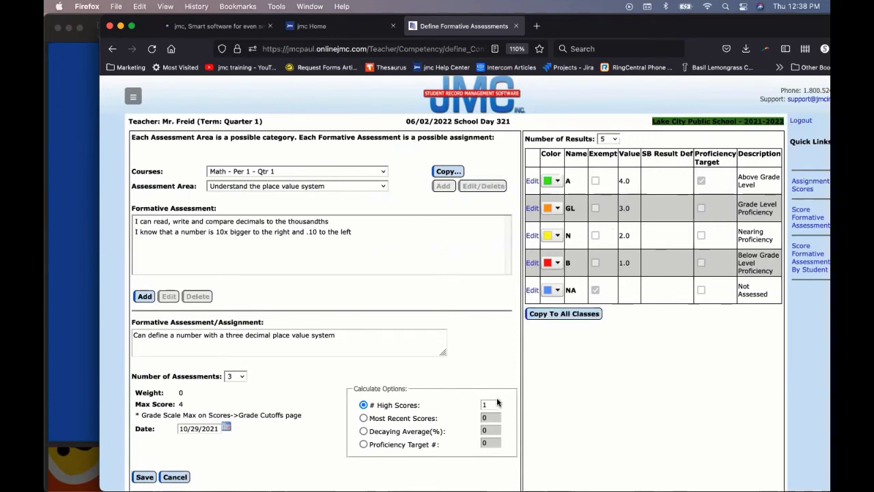
pyautogui.moveTo(491, 404); pyautogui.dragTo(474, 399)
pyautogui.write('2')
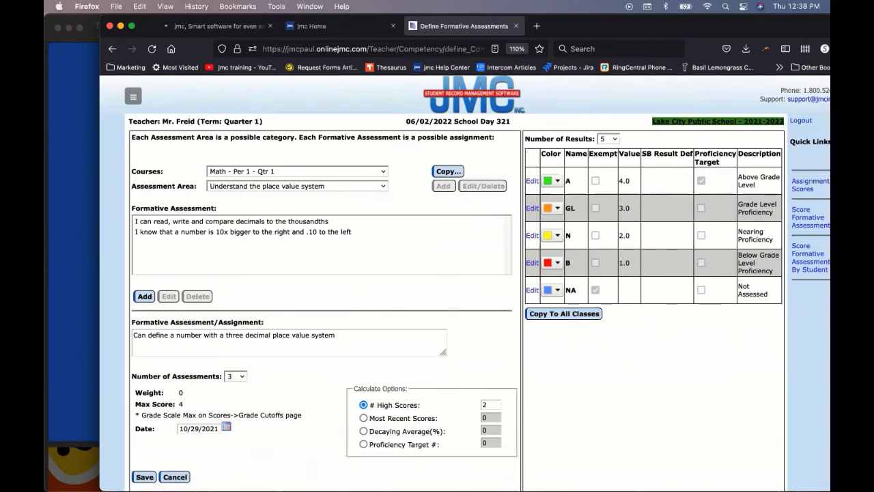
pyautogui.press('BackSpace')
pyautogui.write('1')
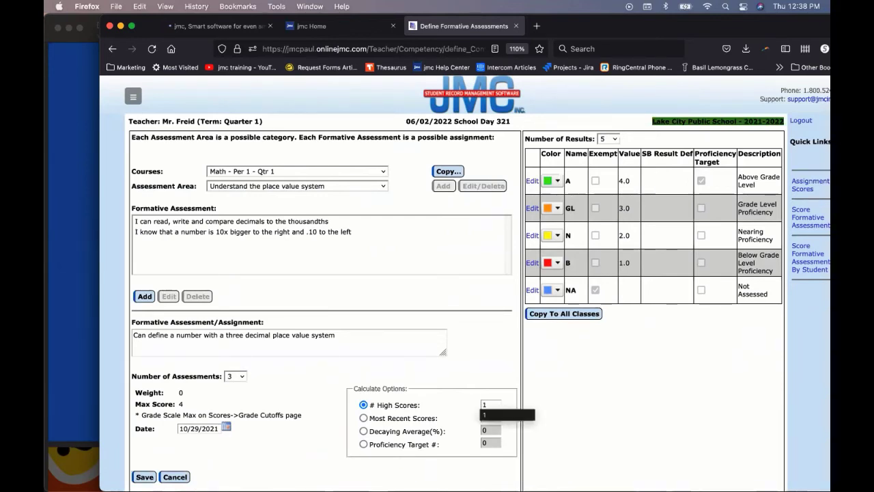
pyautogui.click(532, 385)
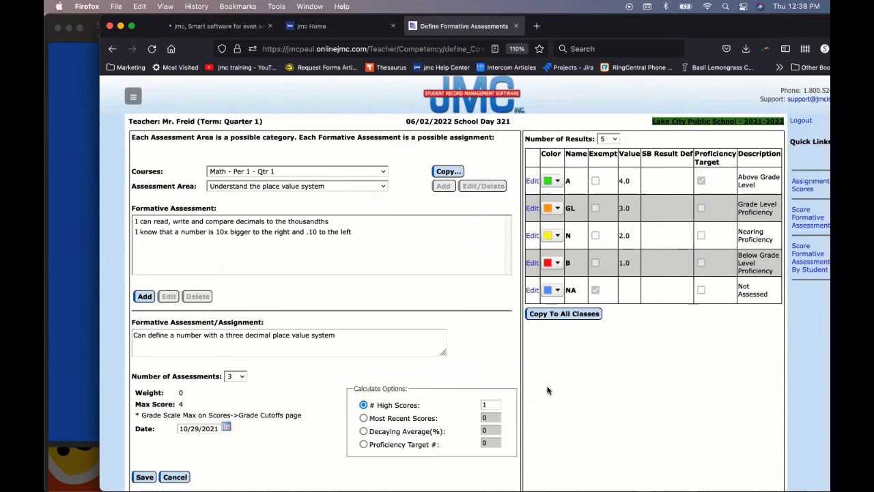
# - Try the Most Recent Scores calculate option with a value of 1, leaving the number of assessments at 3
pyautogui.click(363, 418)
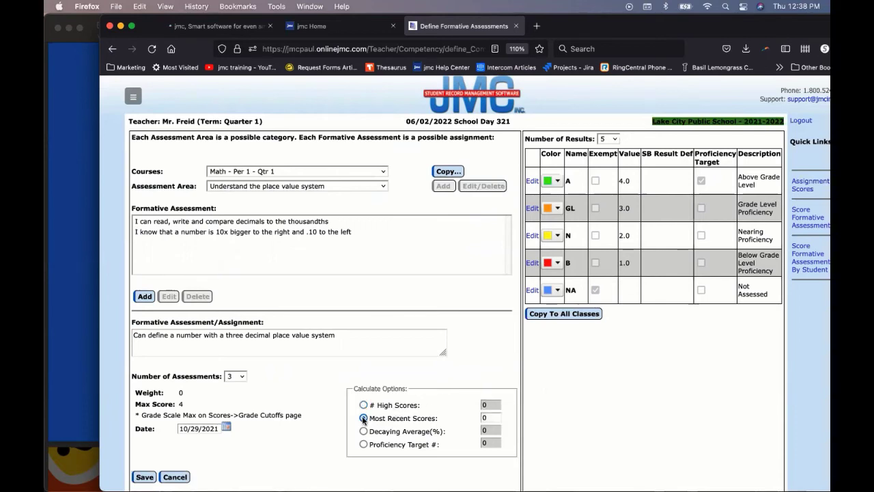
pyautogui.doubleClick(496, 416)
pyautogui.write('1')
pyautogui.click(241, 377)
pyautogui.click(241, 377)
pyautogui.scroll(-2, 353, 418)
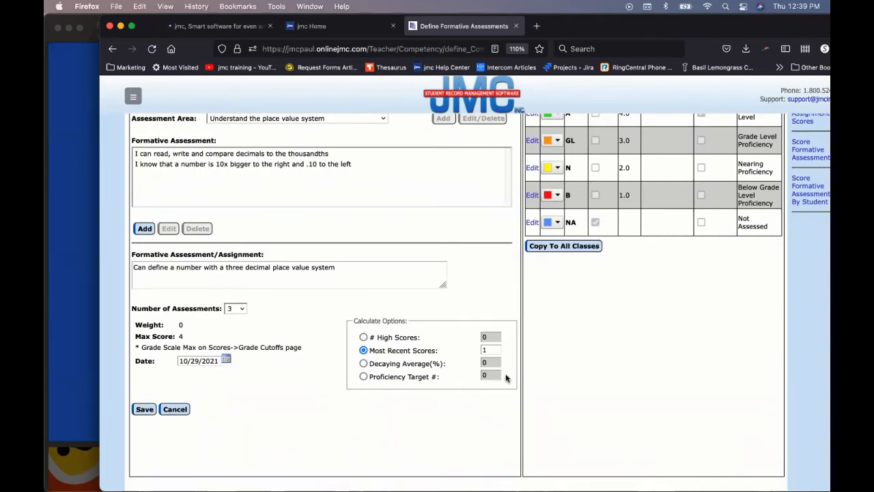
# - Try the Decaying Average (%) calculate option with 80 and replace the value with 60
pyautogui.click(364, 364)
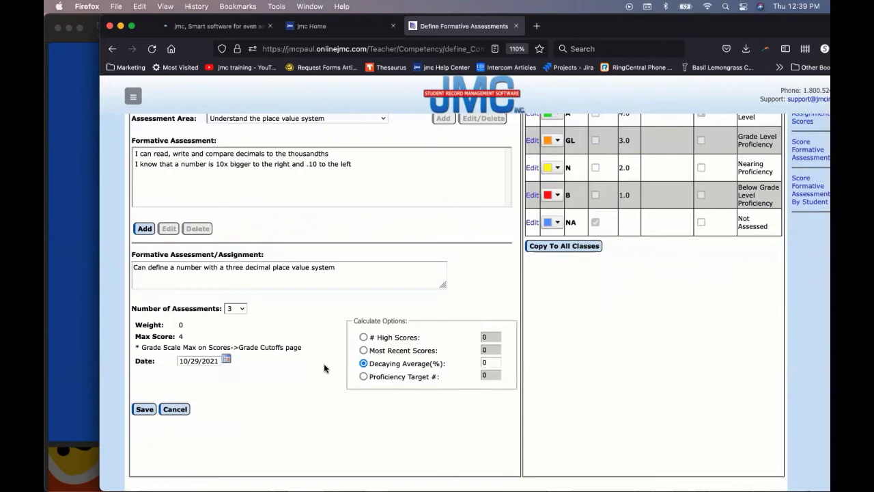
pyautogui.click(492, 362)
pyautogui.write('80')
pyautogui.scroll(3, 722, 410)
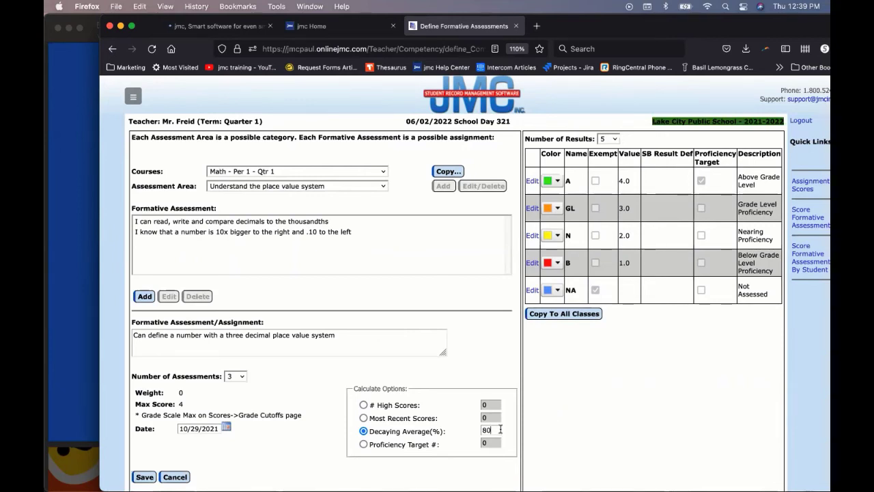
pyautogui.press('BackSpace')
pyautogui.press('BackSpace')
pyautogui.write('60')
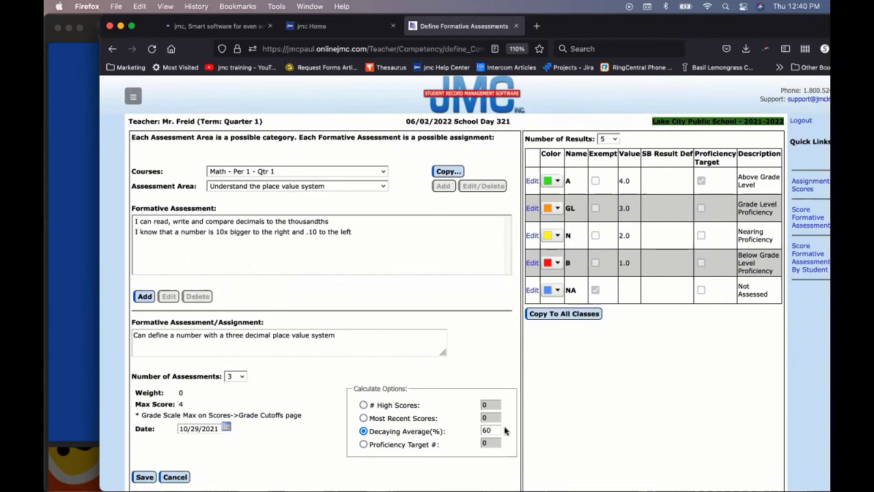
pyautogui.click(440, 432)
# - Try the Proficiency Target # calculate option with a value of 2 and clear the value again
pyautogui.click(362, 444)
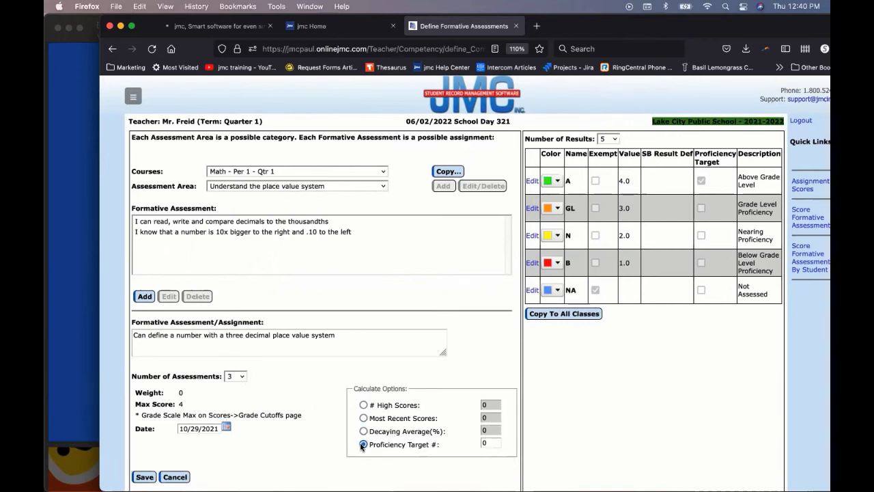
pyautogui.click(486, 442)
pyautogui.write('2')
pyautogui.click(701, 181)
pyautogui.press('BackSpace')
# - Switch the calculate option back to # High Scores with a value of 1
pyautogui.click(363, 405)
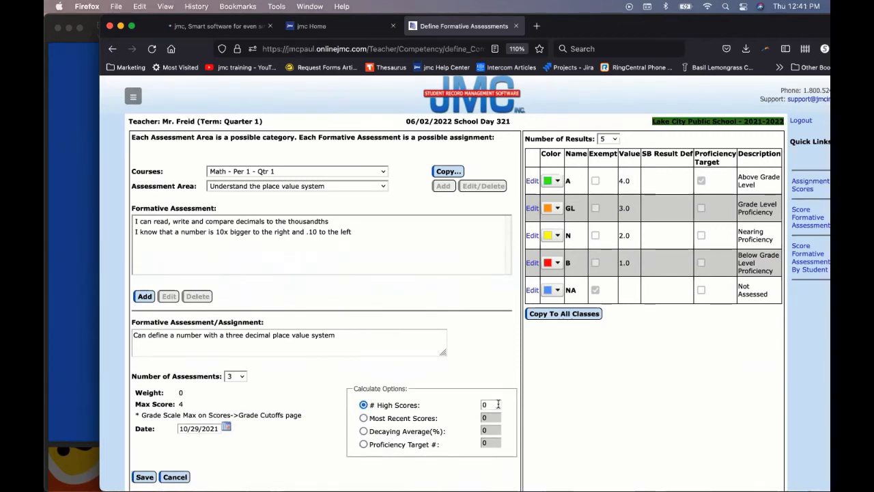
pyautogui.doubleClick(499, 405)
pyautogui.press('BackSpace')
pyautogui.write('1')
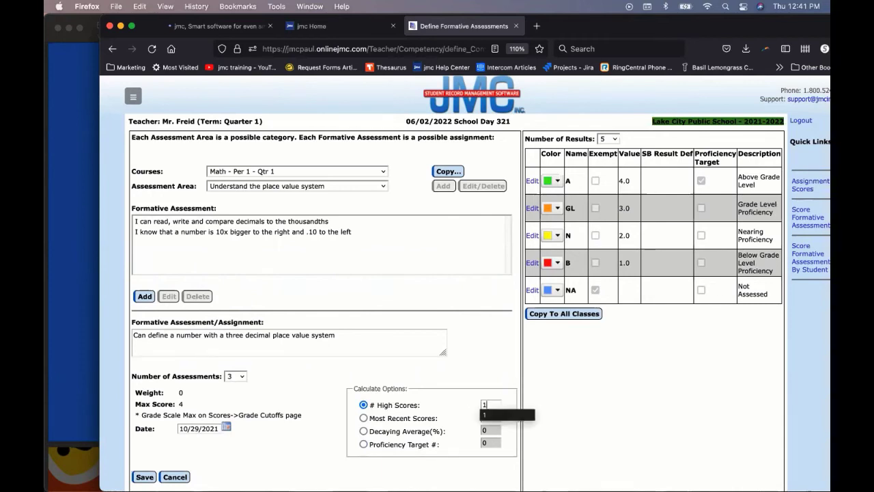
pyautogui.click(579, 426)
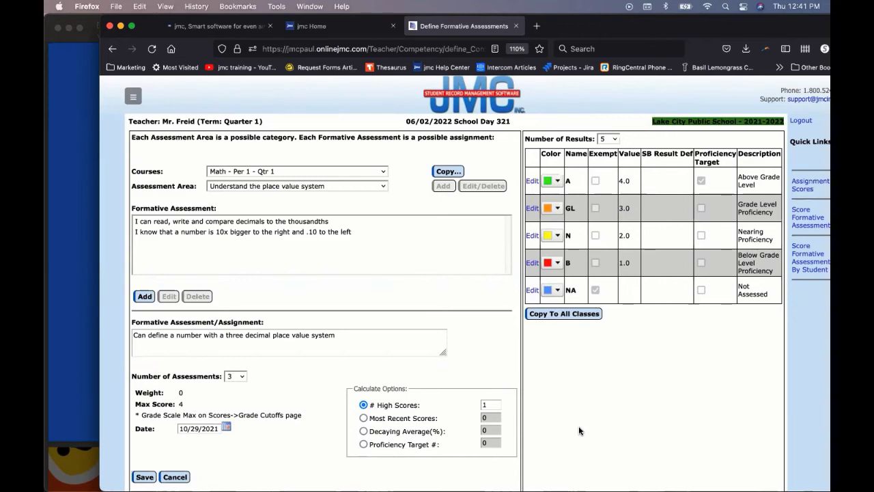
# - Save the new formative assessment and check it in the Formative Assessment list
pyautogui.scroll(-3, 635, 420)
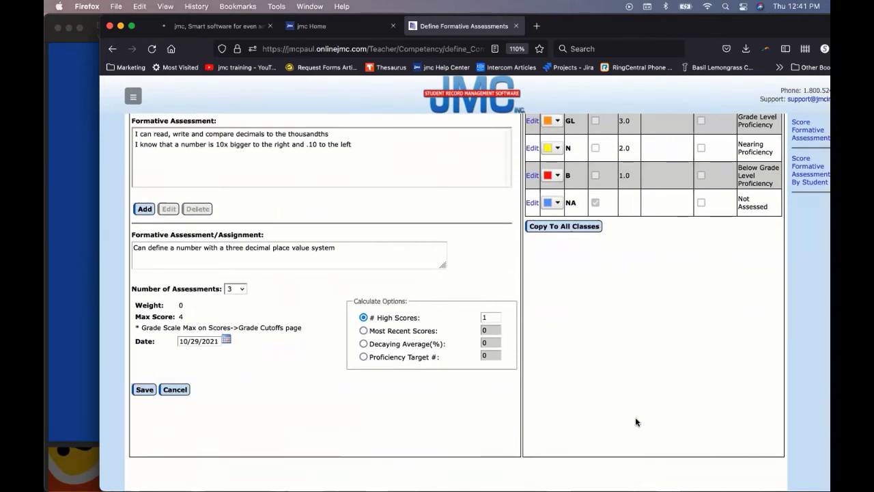
pyautogui.click(147, 390)
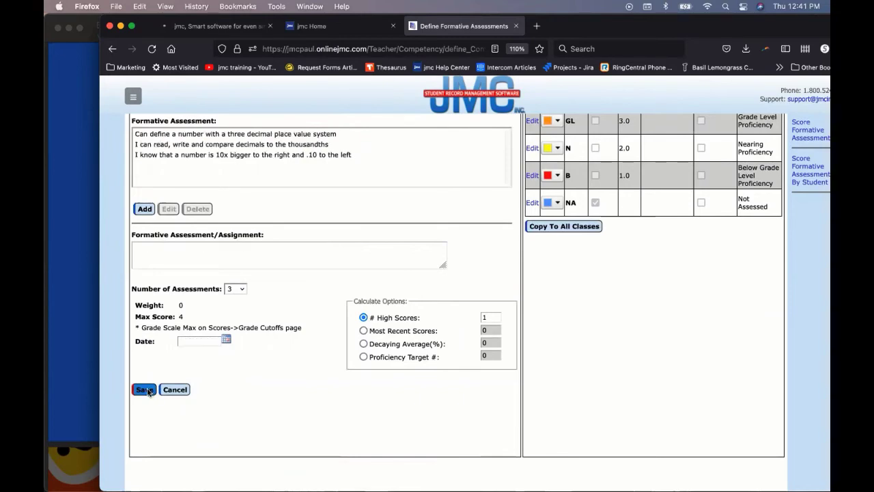
pyautogui.scroll(1, 246, 398)
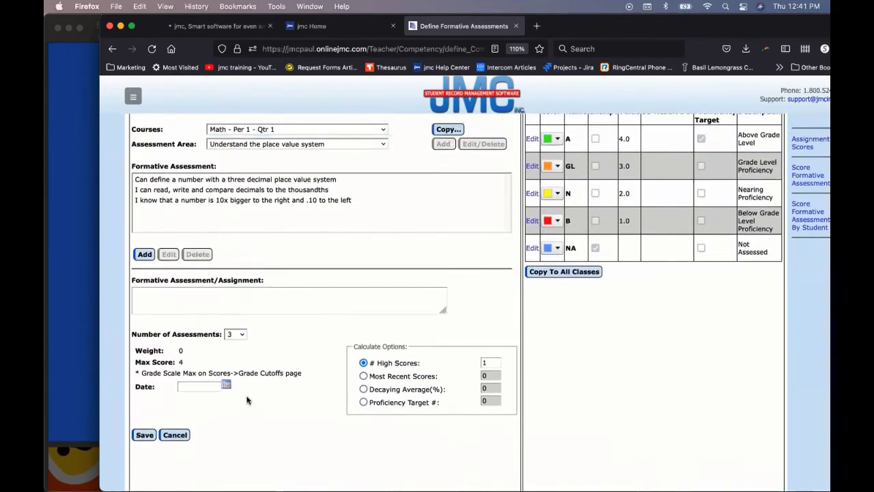
pyautogui.scroll(1, 248, 400)
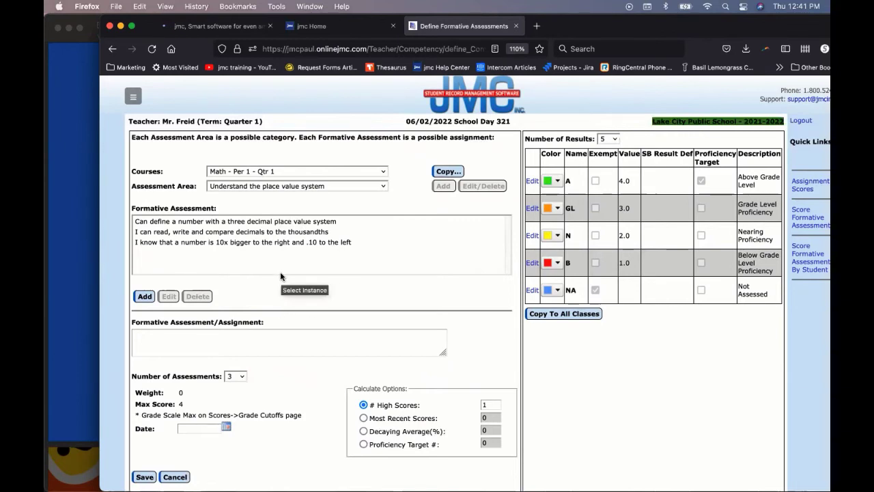
# - Switch to the Preview slide deck and show it full screen
pyautogui.click(90, 301)
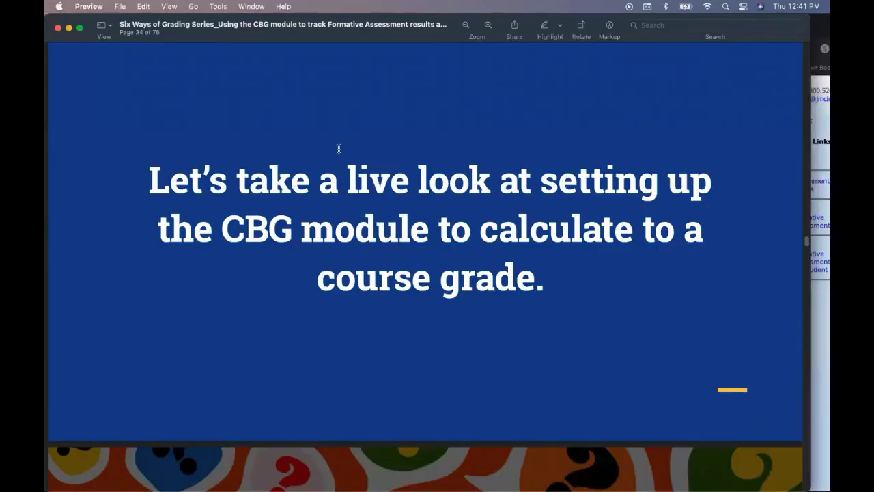
pyautogui.click(814, 368)
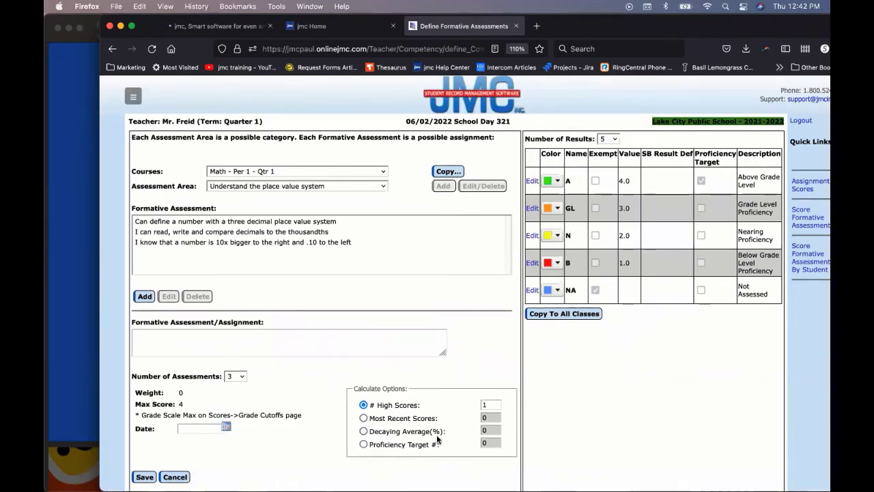
pyautogui.click(89, 272)
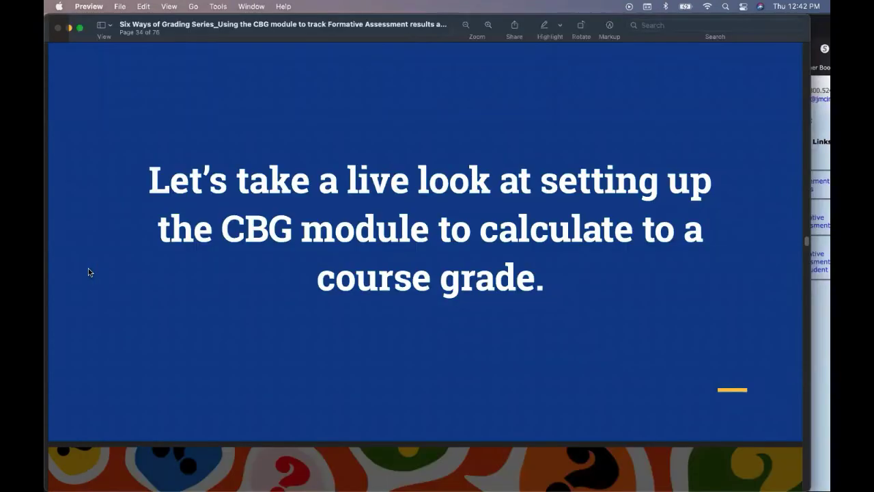
pyautogui.click(168, 6)
pyautogui.click(213, 324)
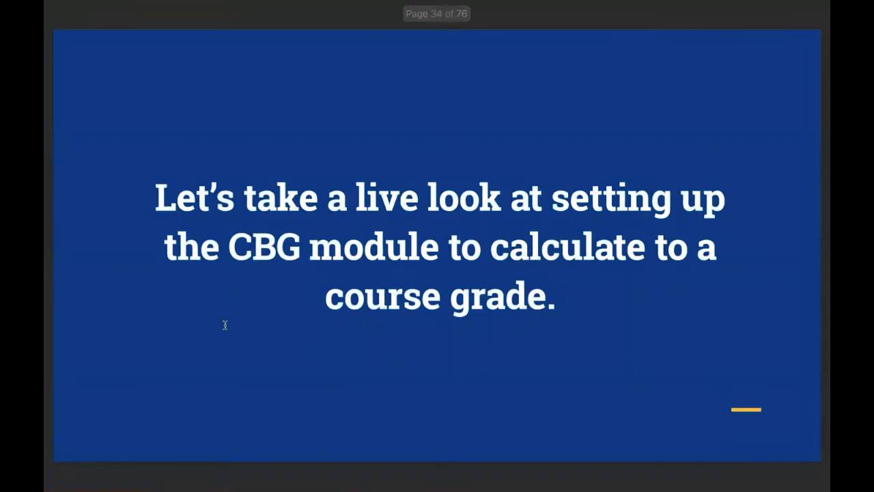
# - Page through the slides on the competency-based grading calculation options, from # of High Scores to Decaying Average (%)
pyautogui.press('Right')
pyautogui.press('Right')
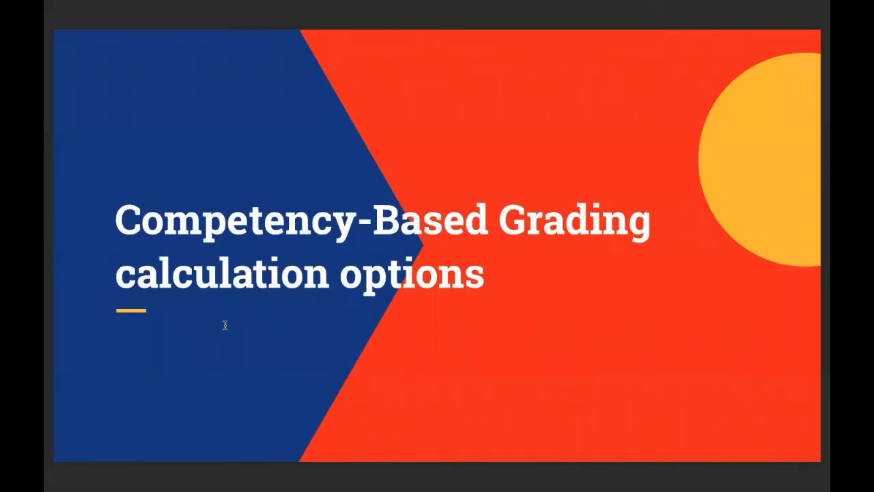
pyautogui.press('Right')
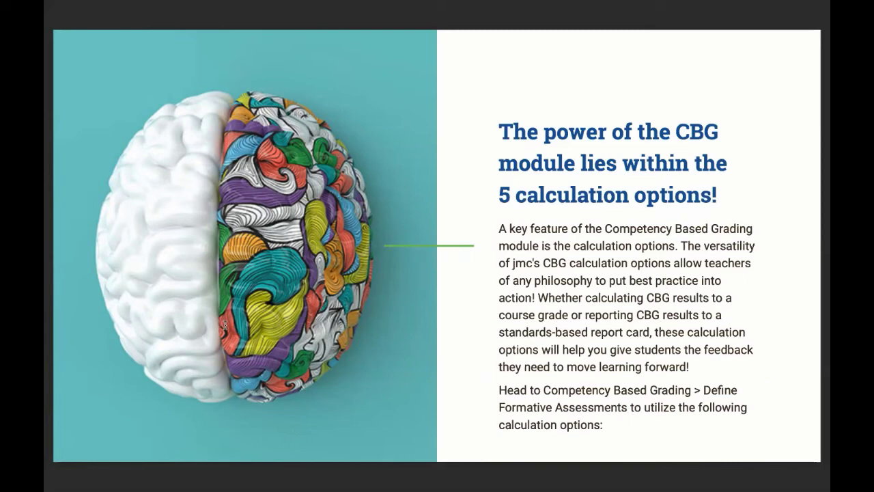
pyautogui.press('Right')
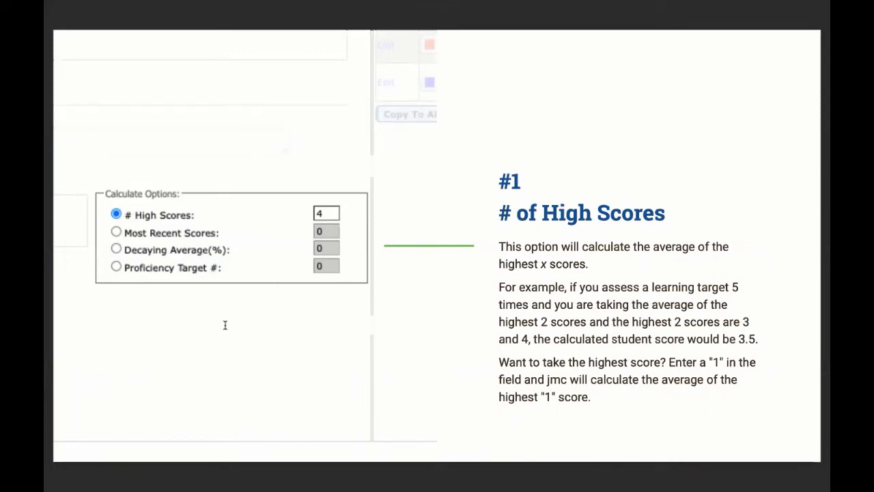
pyautogui.press('Right')
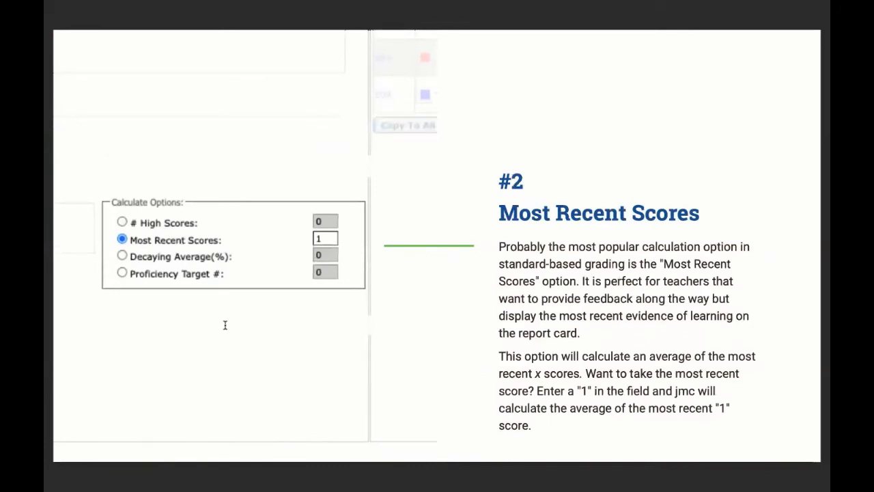
pyautogui.press('Right')
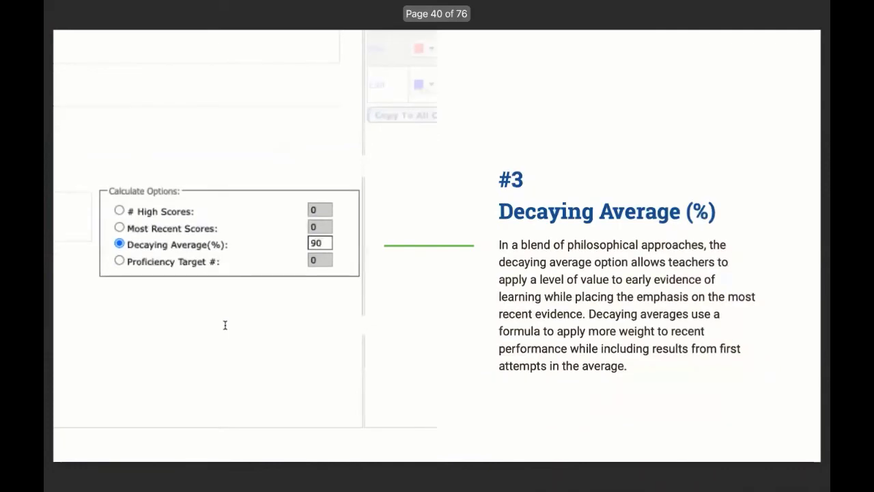
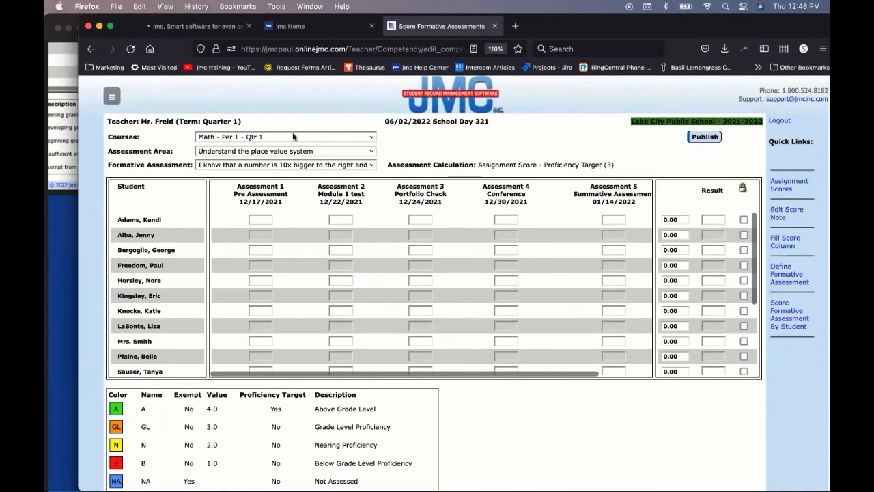
# - For Math - Per 1 - Qtr 1, area Understand the place value system, choose the formative assessment Can define a number with a three decimal place value system
pyautogui.click(293, 137)
pyautogui.click(293, 137)
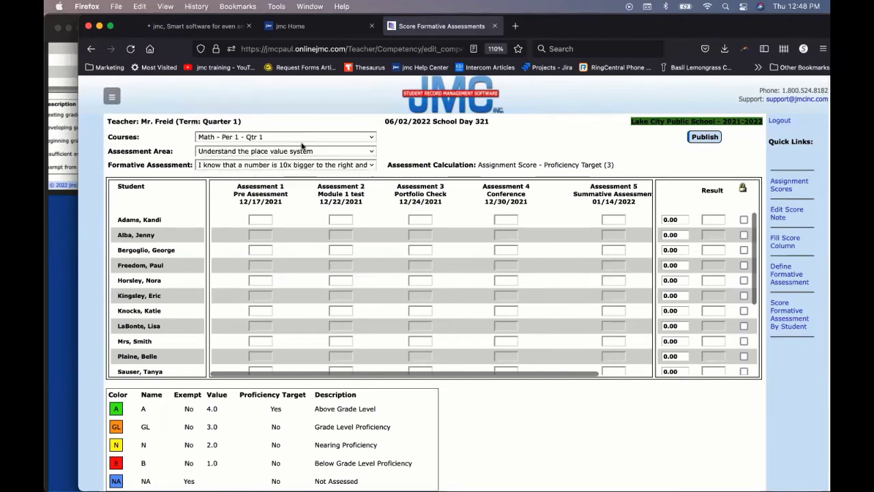
pyautogui.click(322, 151)
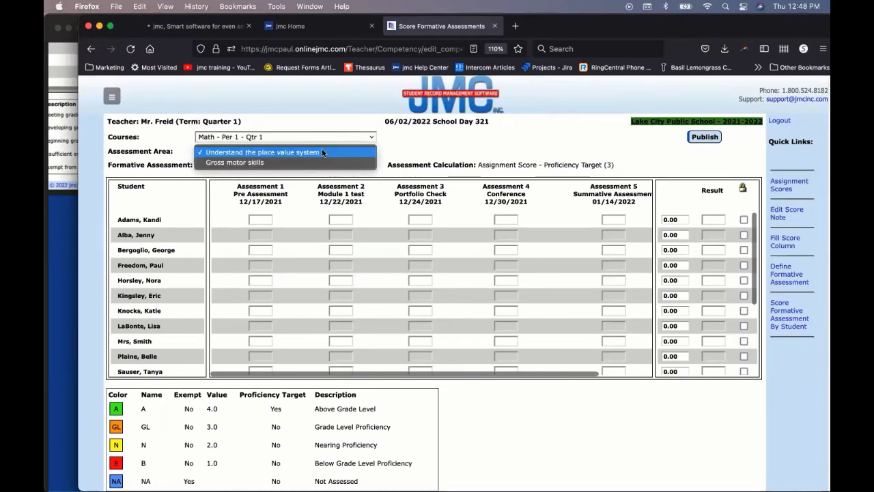
pyautogui.click(320, 150)
pyautogui.click(340, 165)
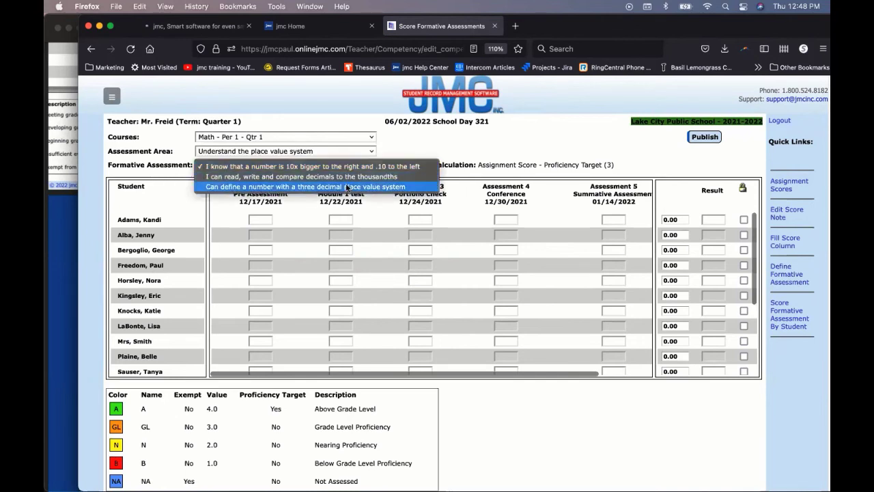
pyautogui.click(349, 187)
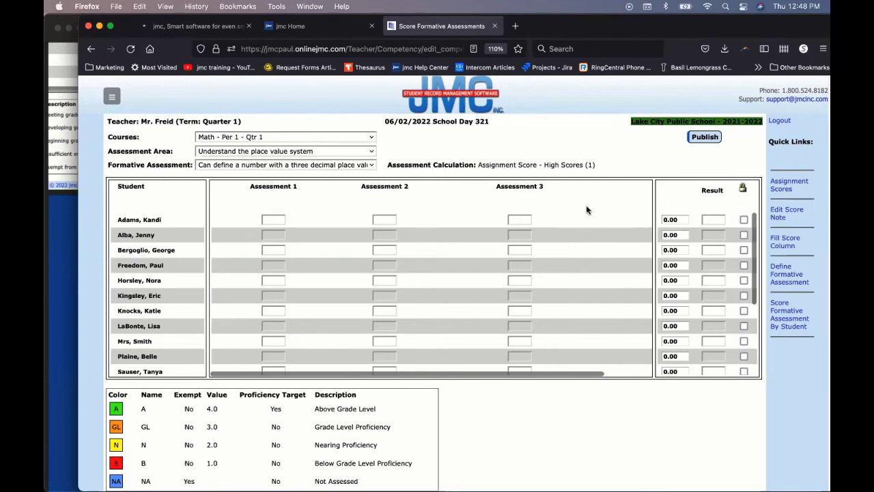
pyautogui.click(112, 97)
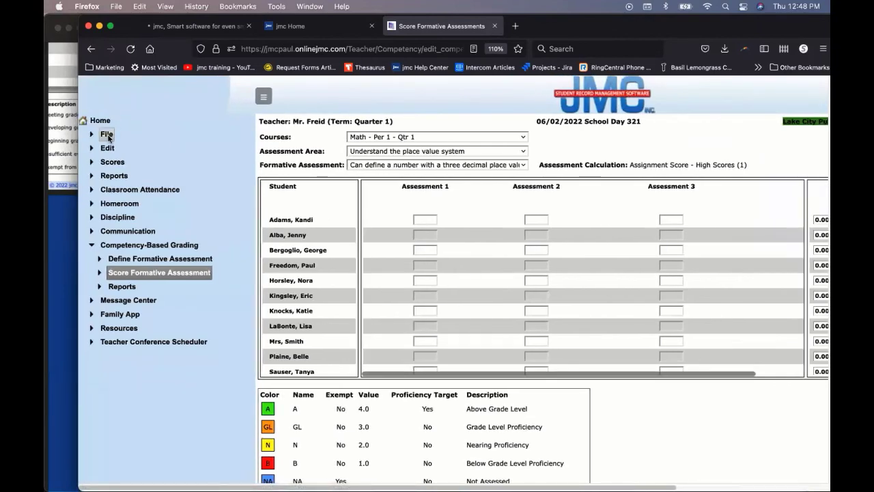
pyautogui.click(107, 134)
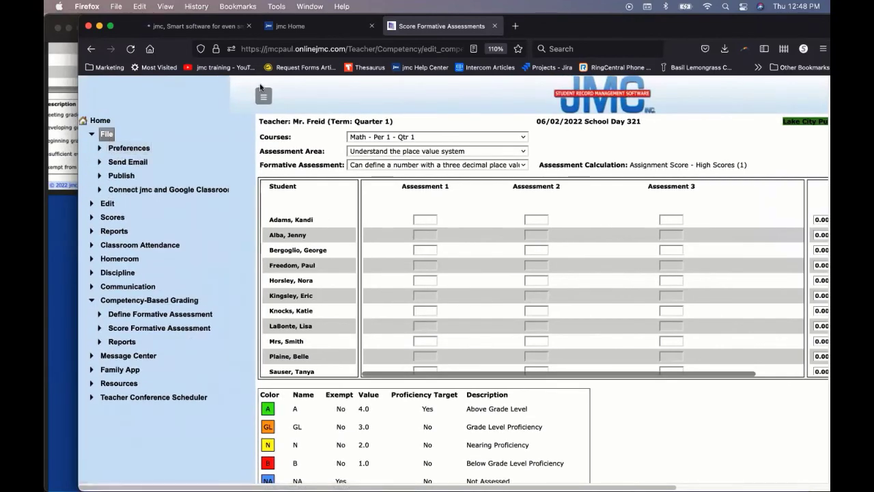
pyautogui.click(264, 96)
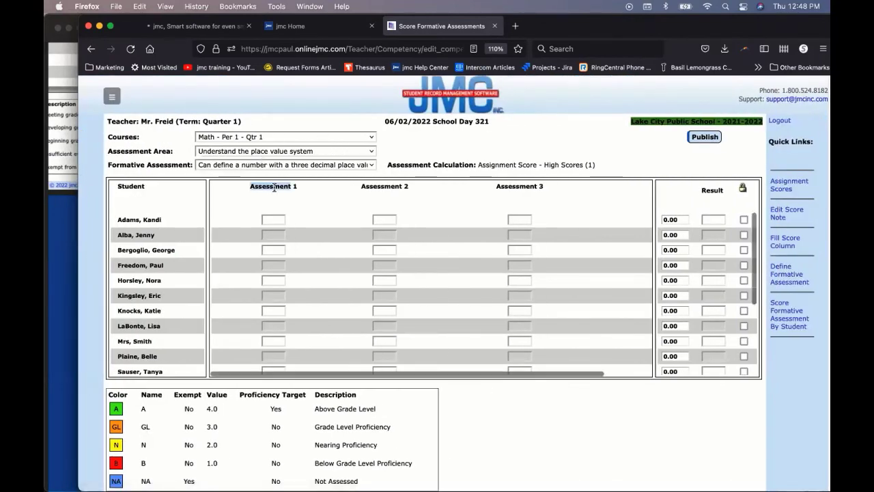
# - Open the info of Assessment 1 and enter "Begining of term" as its description
pyautogui.click(274, 186)
pyautogui.click(263, 169)
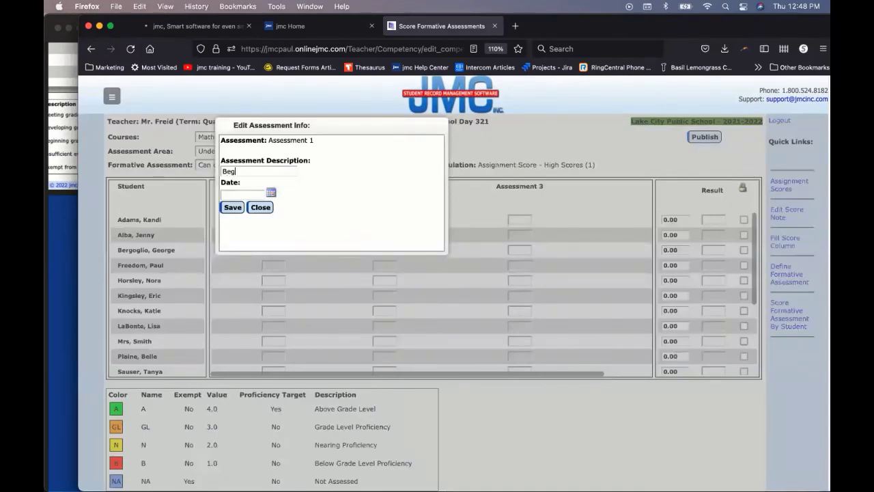
pyautogui.write('Begini')
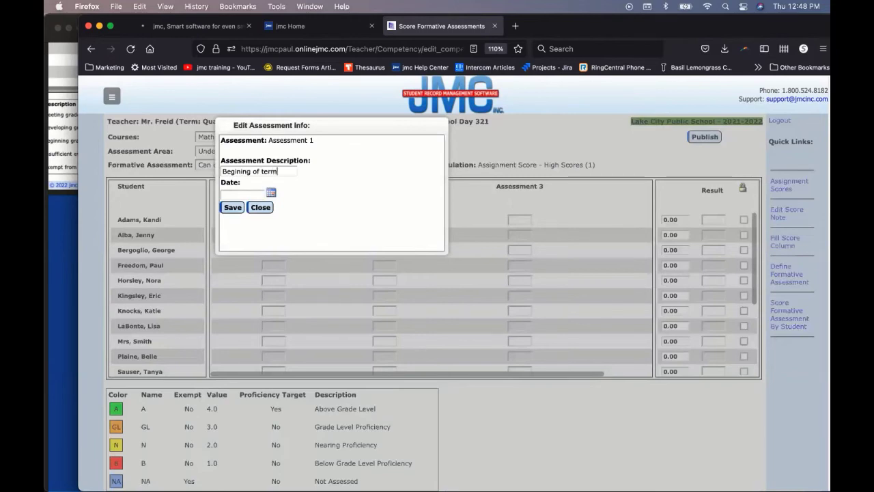
pyautogui.write('ng of term')
# - Set the date of Assessment 1 to 10/4/2021 and save its info
pyautogui.click(271, 192)
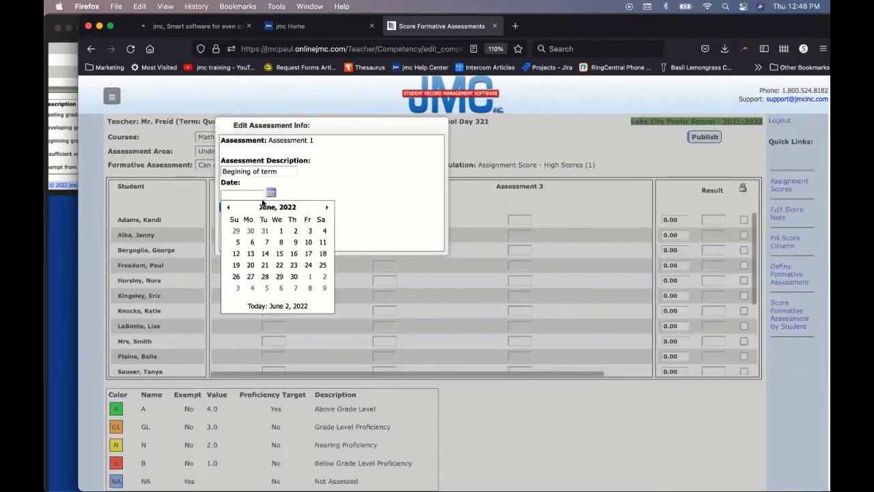
pyautogui.click(230, 208)
pyautogui.click(230, 208)
pyautogui.click(231, 208)
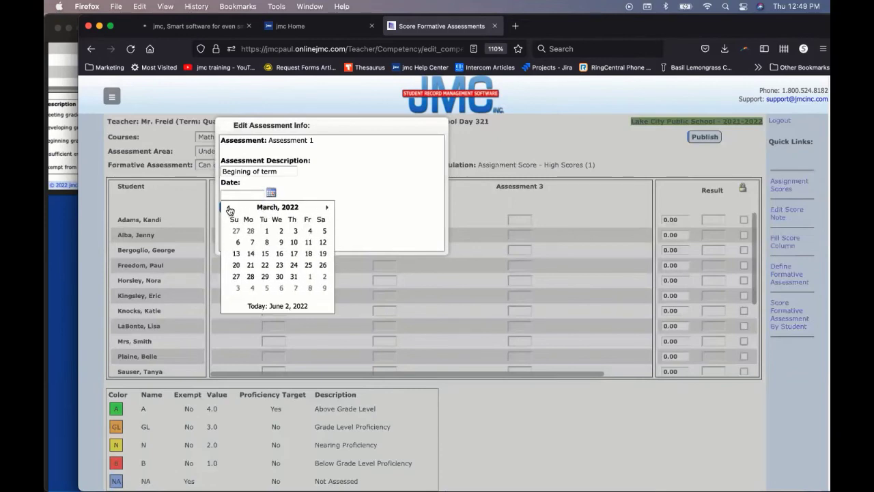
pyautogui.click(230, 207)
pyautogui.click(230, 208)
pyautogui.click(230, 208)
pyautogui.click(229, 208)
pyautogui.click(229, 208)
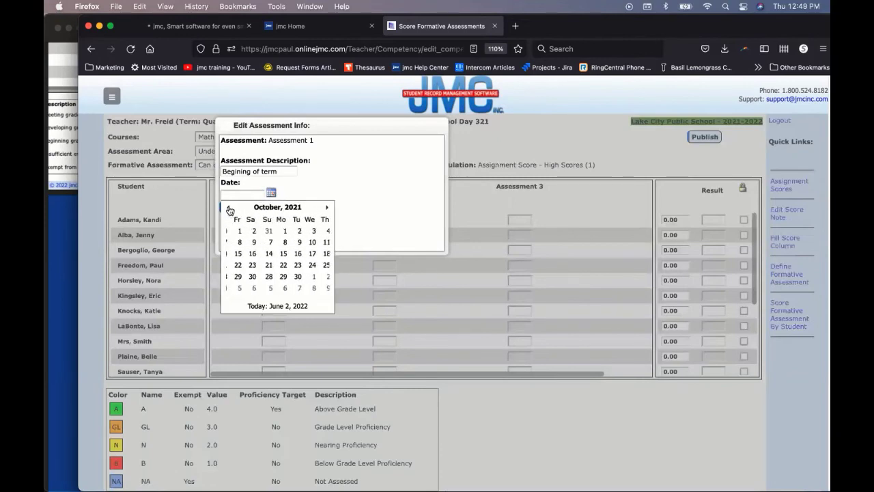
pyautogui.click(252, 242)
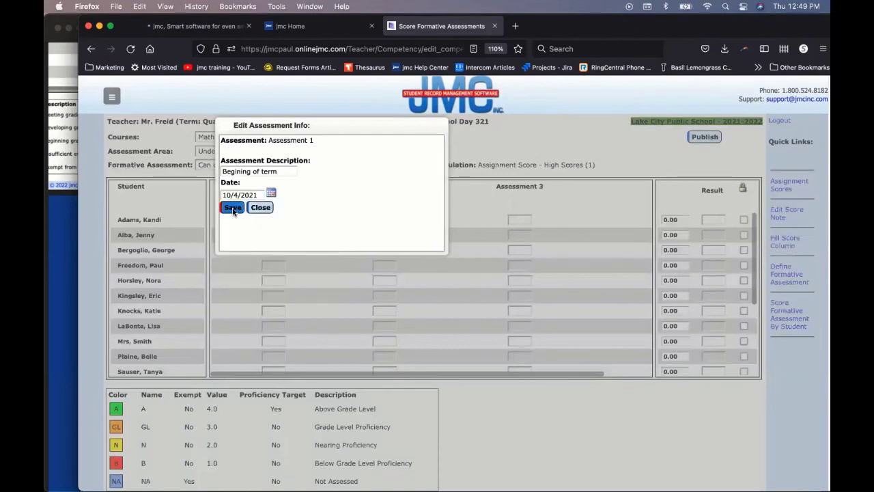
pyautogui.click(233, 208)
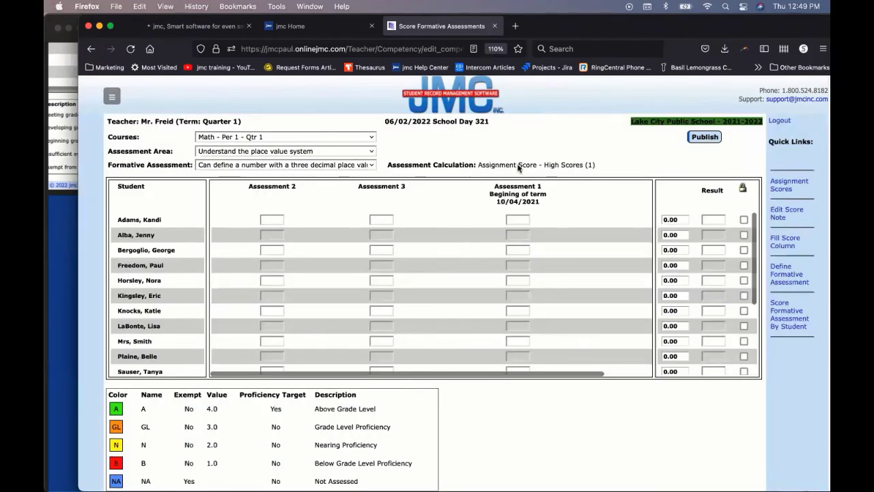
# - Describe Assessment 3 as "Mid-Term", date it 10/18/2021 and save its info
pyautogui.click(381, 186)
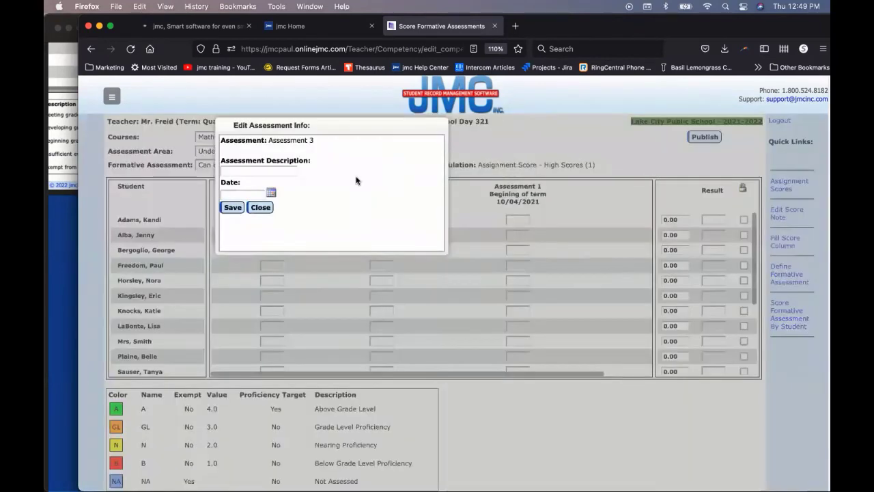
pyautogui.click(279, 170)
pyautogui.click(248, 191)
pyautogui.click(270, 193)
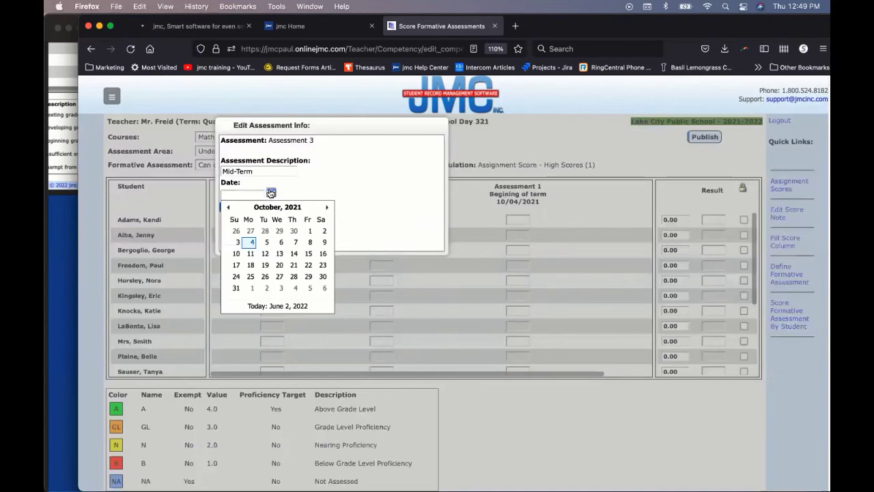
pyautogui.click(265, 265)
pyautogui.click(233, 209)
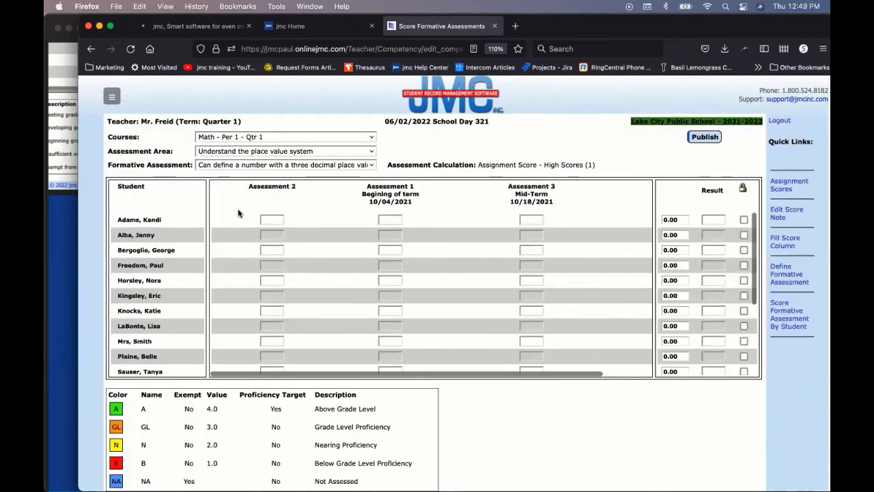
# - Describe Assessment 2 as "End of Term", date it 10/25/2021 and save its info
pyautogui.click(265, 185)
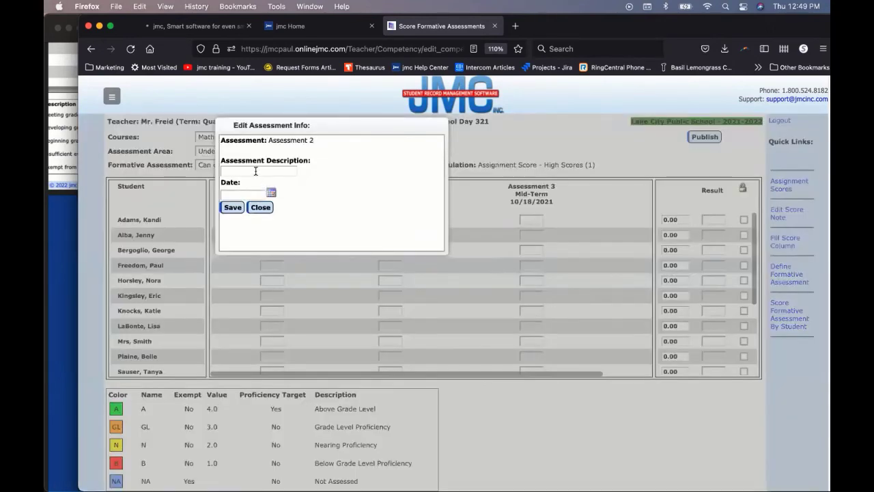
pyautogui.click(263, 172)
pyautogui.write('End of Term')
pyautogui.click(271, 192)
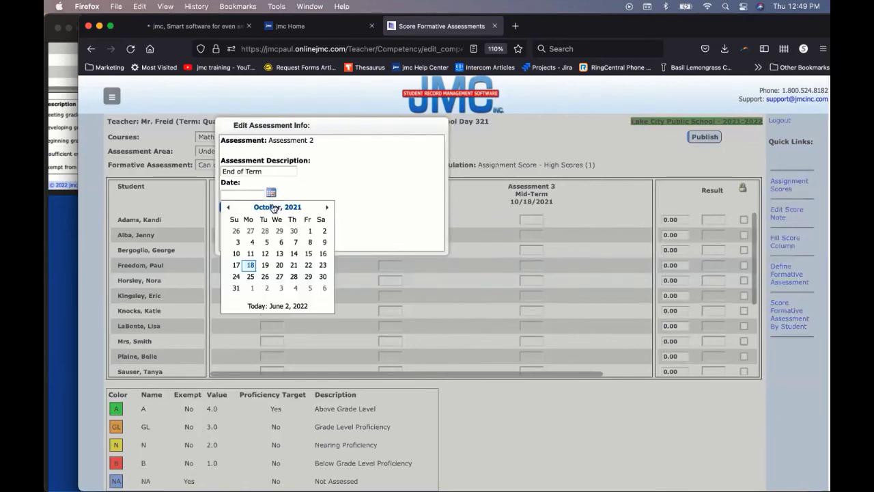
pyautogui.click(250, 276)
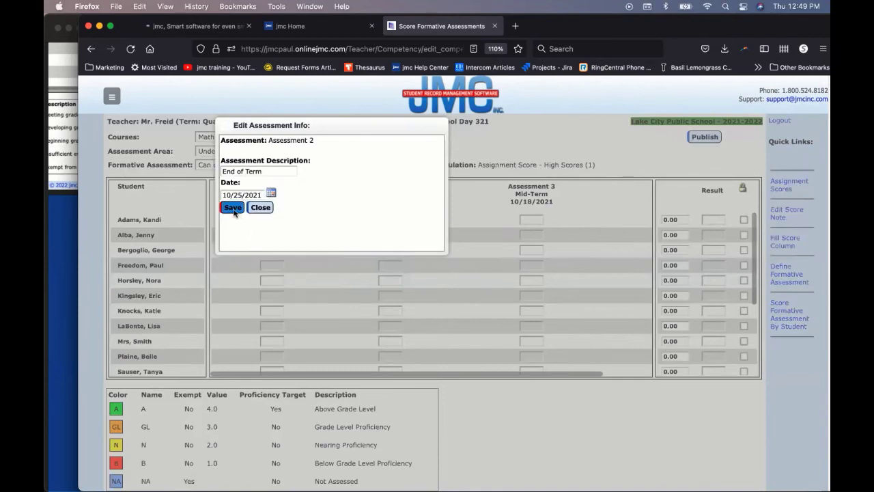
pyautogui.click(233, 208)
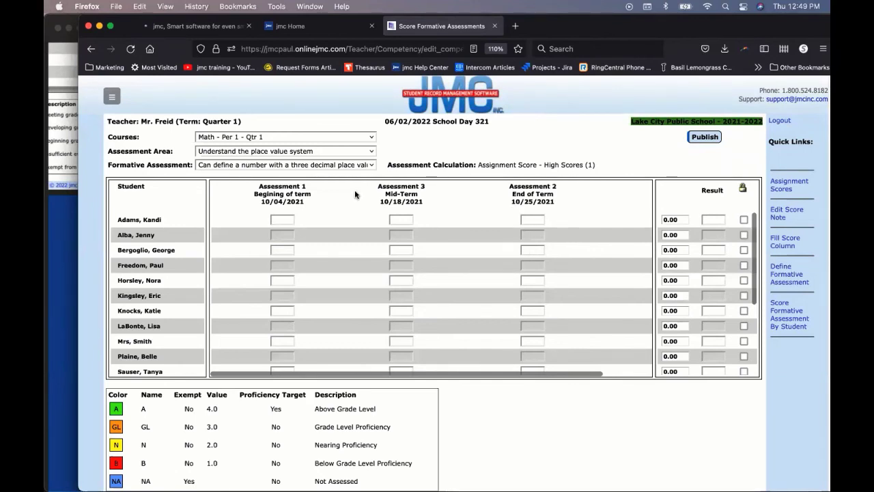
# - Score the first student N in Assessment 1 and fill that score down the whole column for all students
pyautogui.click(277, 219)
pyautogui.click(277, 249)
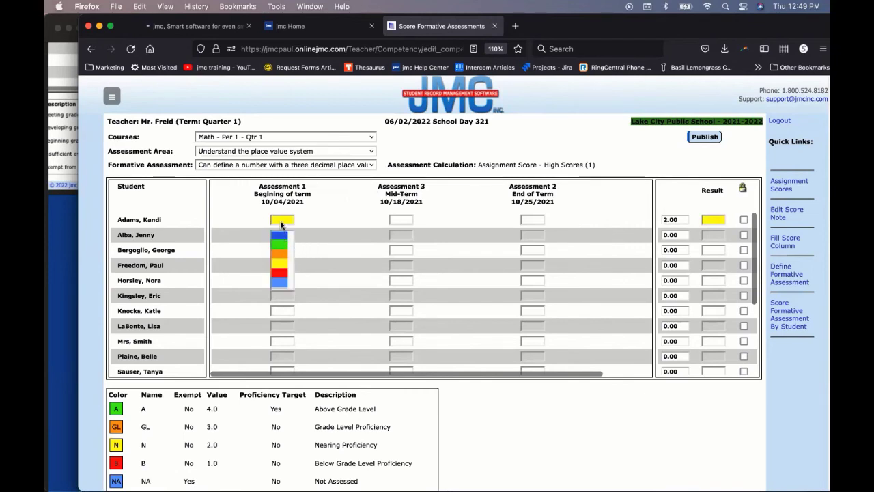
pyautogui.click(282, 220)
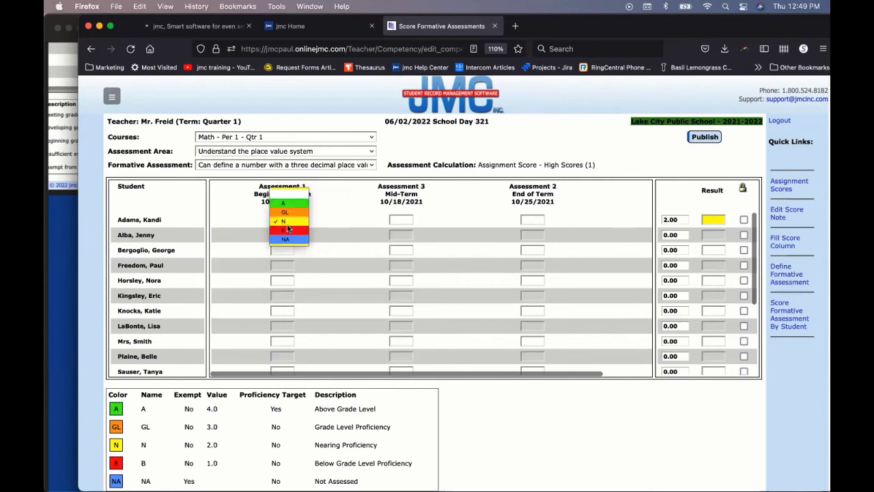
pyautogui.click(287, 231)
pyautogui.click(287, 218)
pyautogui.click(286, 218)
pyautogui.click(287, 217)
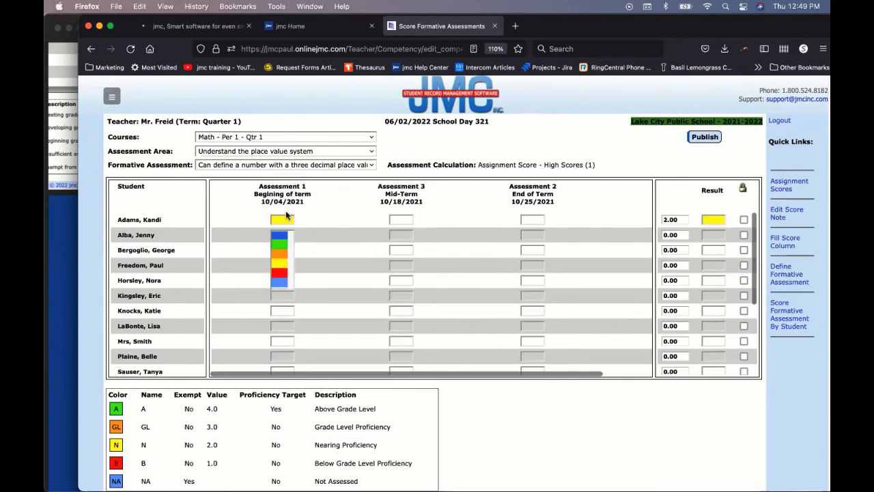
pyautogui.click(282, 219)
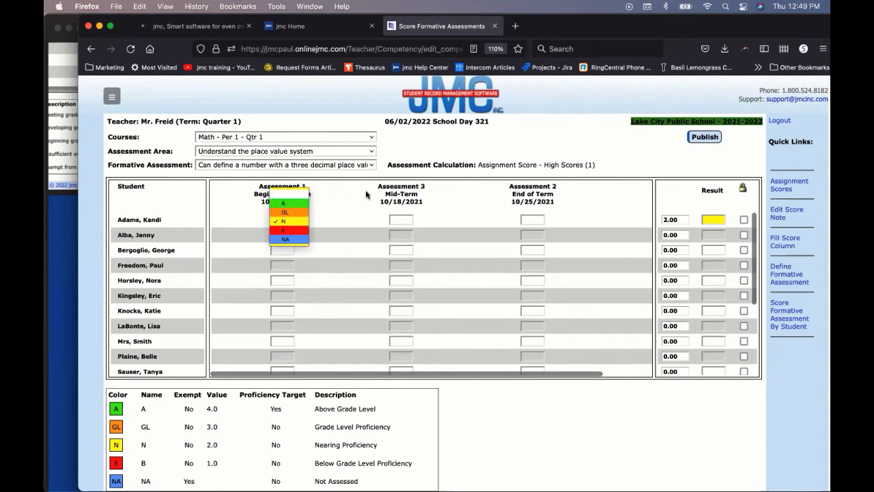
pyautogui.click(369, 195)
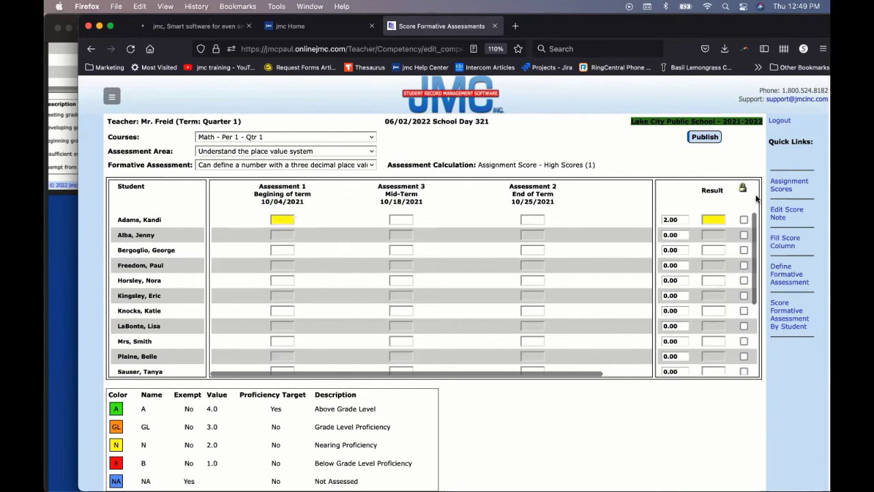
pyautogui.click(780, 242)
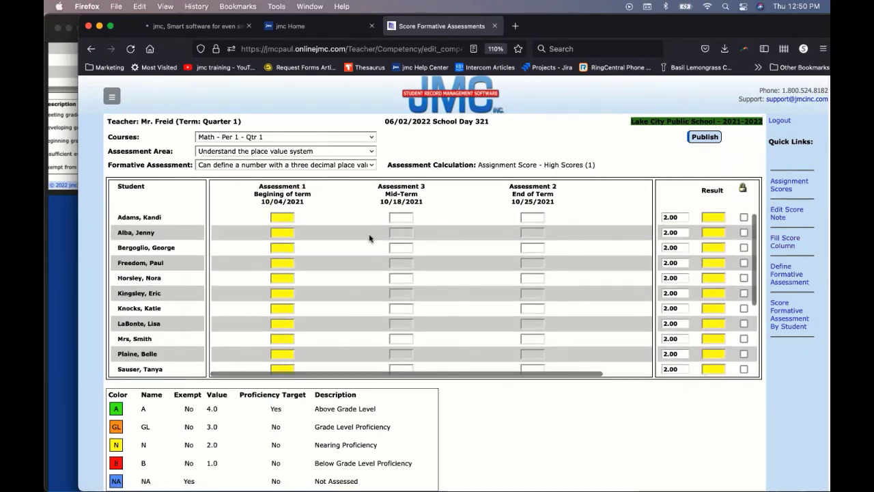
# - Score the first two students A and the third, fourth and fifth students GL in Assessment 3
pyautogui.click(405, 217)
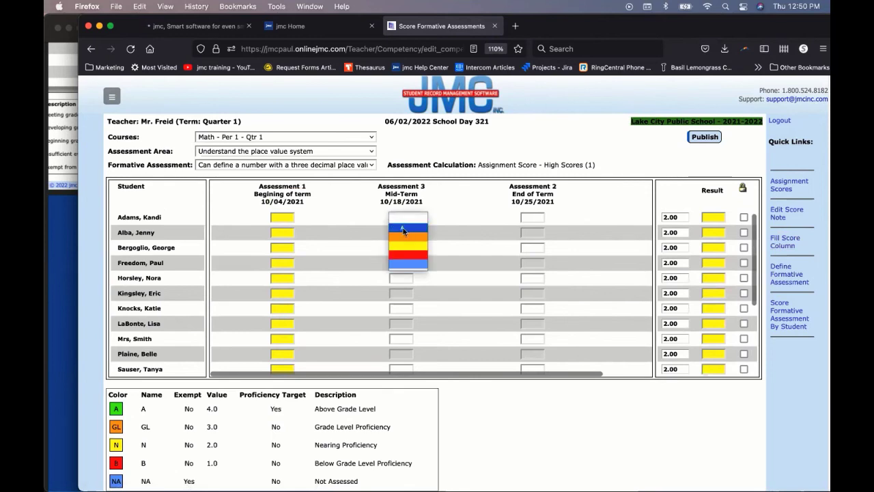
pyautogui.click(403, 231)
pyautogui.click(403, 233)
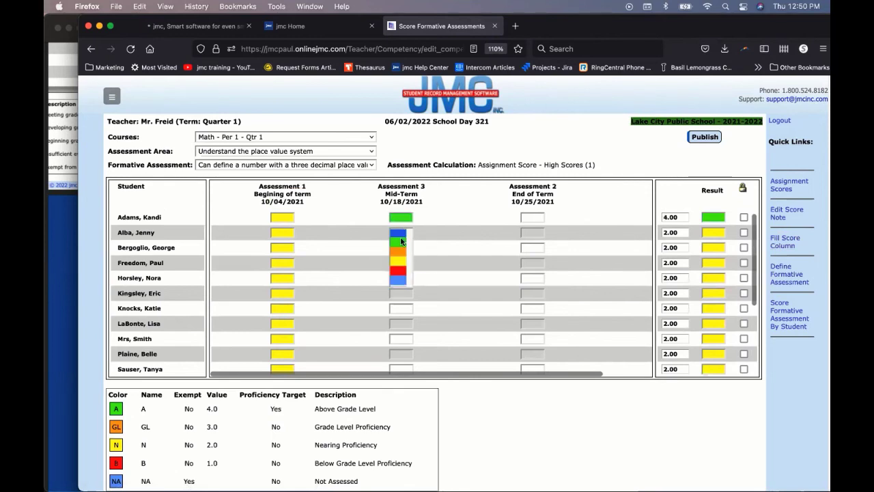
pyautogui.click(402, 243)
pyautogui.click(402, 246)
pyautogui.click(398, 267)
pyautogui.click(400, 263)
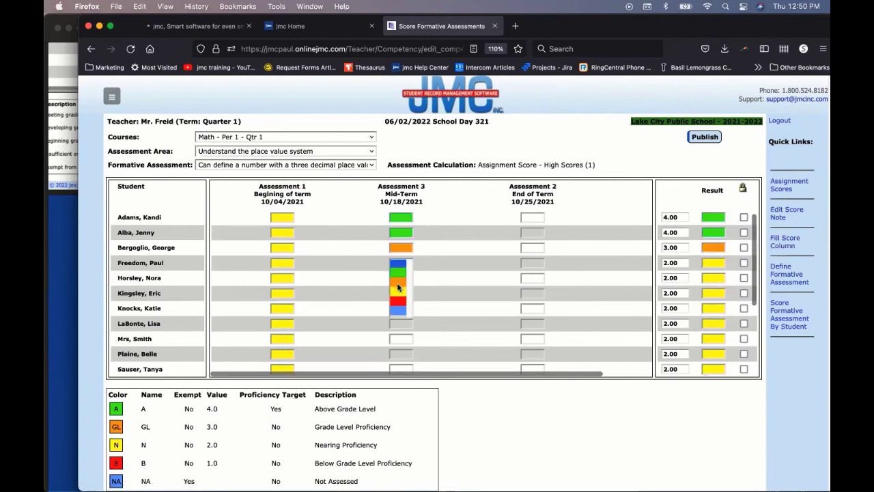
pyautogui.click(398, 281)
pyautogui.click(398, 279)
pyautogui.click(398, 298)
# - Score the sixth student N, the seventh student B and the eighth student GL in Assessment 3
pyautogui.click(399, 294)
pyautogui.click(398, 322)
pyautogui.click(400, 308)
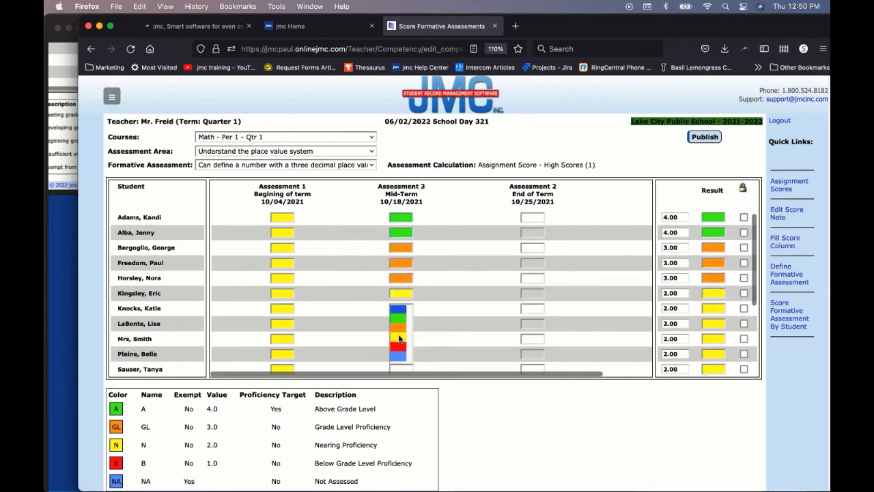
pyautogui.click(399, 347)
pyautogui.click(400, 323)
pyautogui.click(400, 343)
pyautogui.click(400, 338)
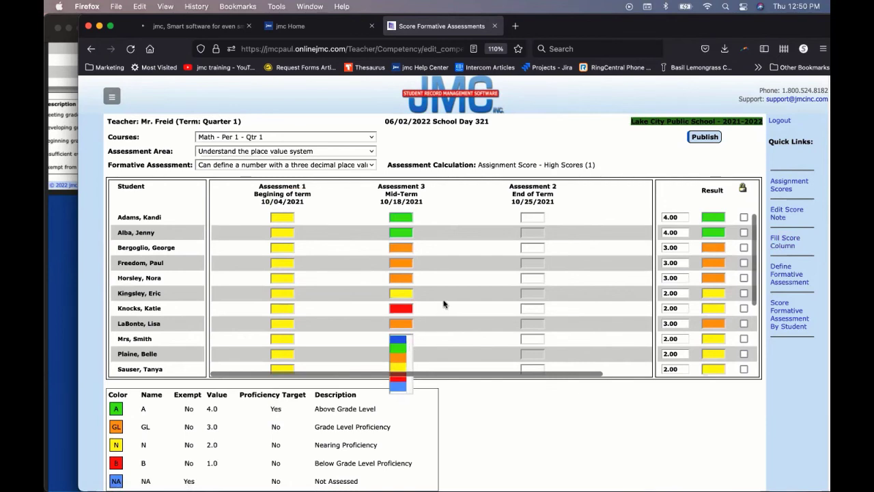
pyautogui.click(403, 218)
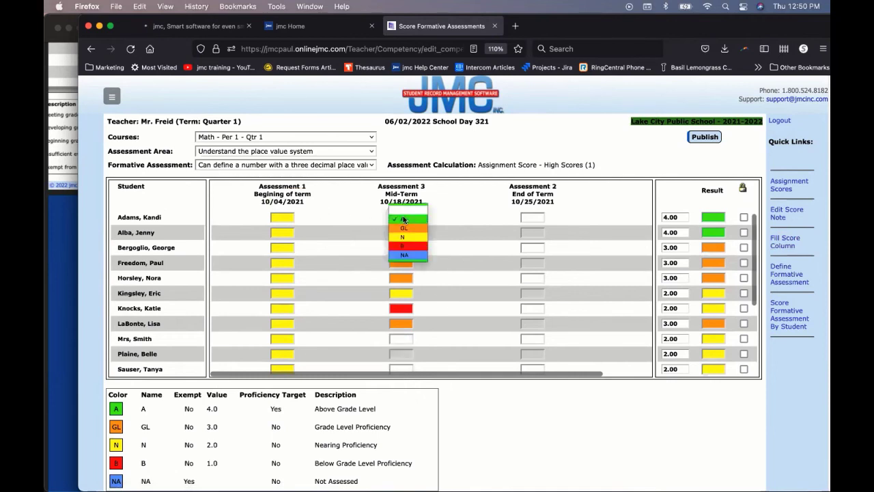
pyautogui.click(403, 217)
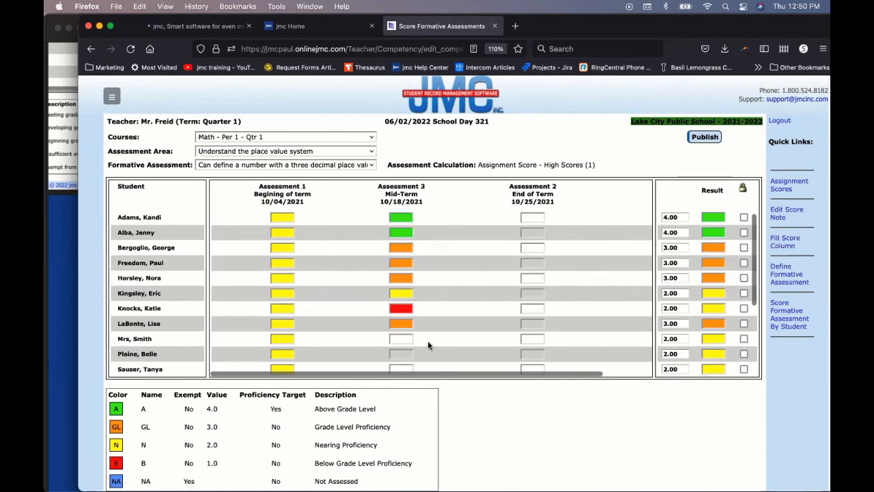
# - Rescore the second and seventh students B and the eighth student A in Assessment 1, and check the assessment calculation
pyautogui.click(279, 235)
pyautogui.click(280, 243)
pyautogui.click(282, 248)
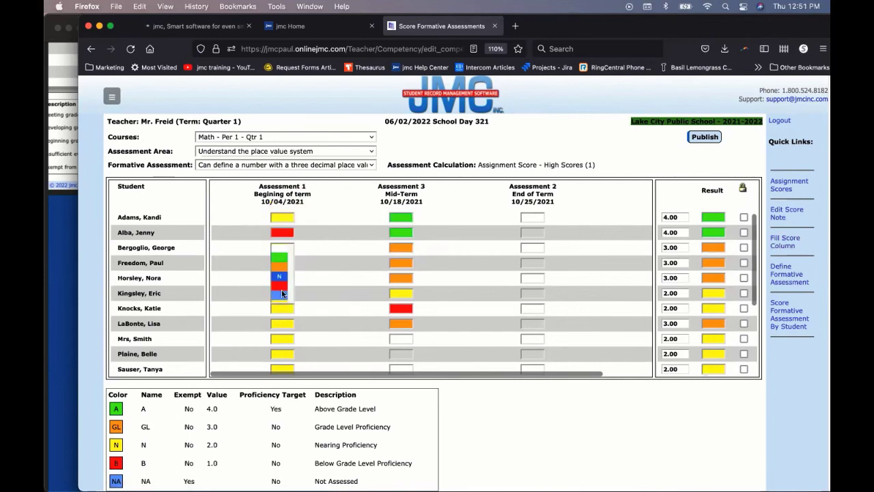
pyautogui.click(285, 310)
pyautogui.click(285, 317)
pyautogui.click(283, 324)
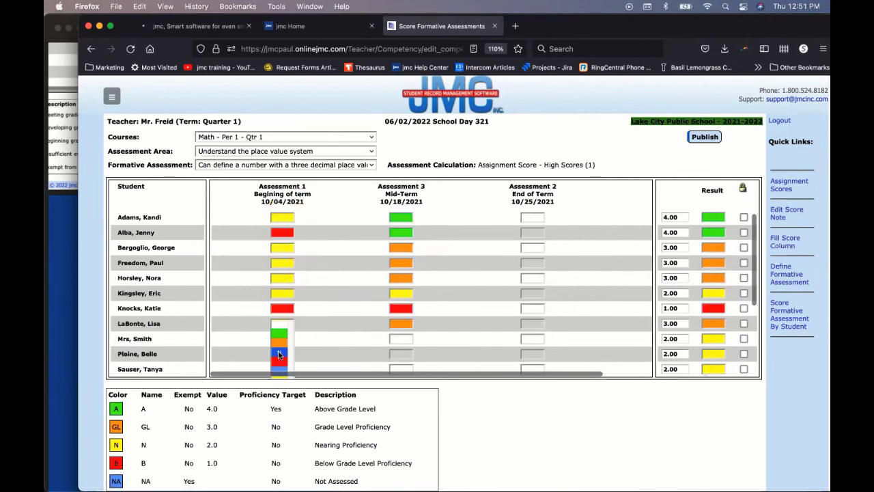
pyautogui.click(279, 333)
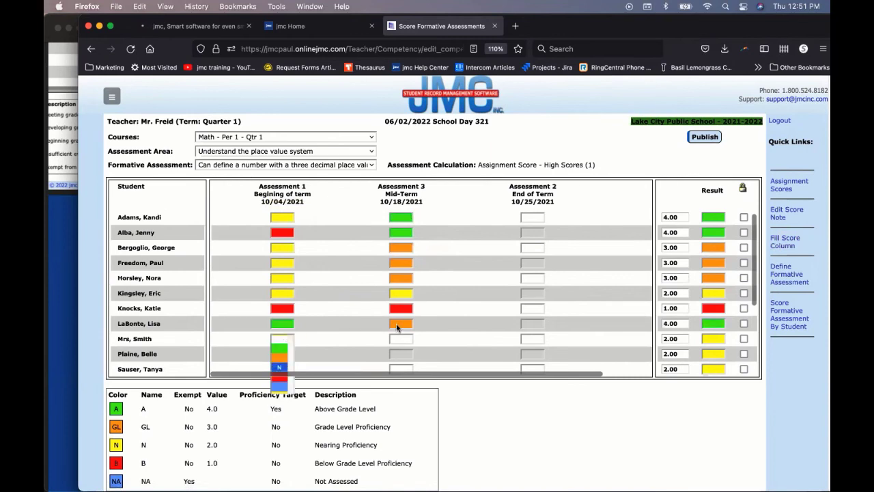
pyautogui.click(341, 285)
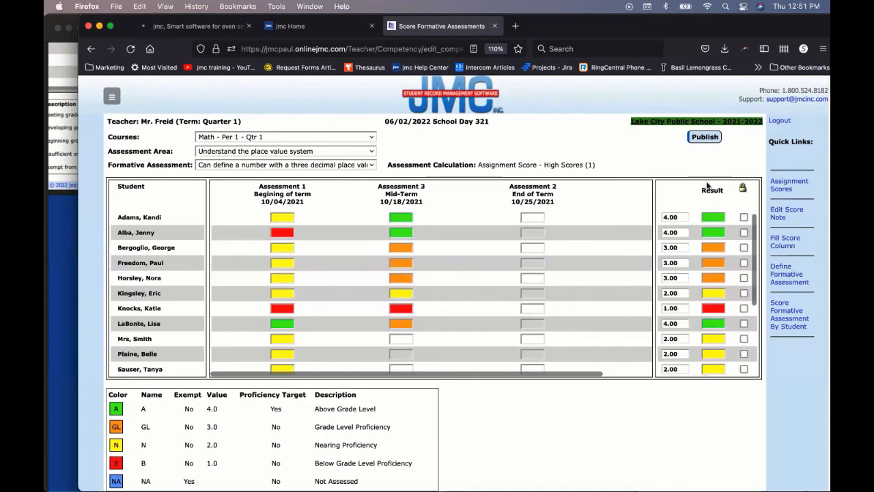
pyautogui.moveTo(605, 166); pyautogui.dragTo(389, 165)
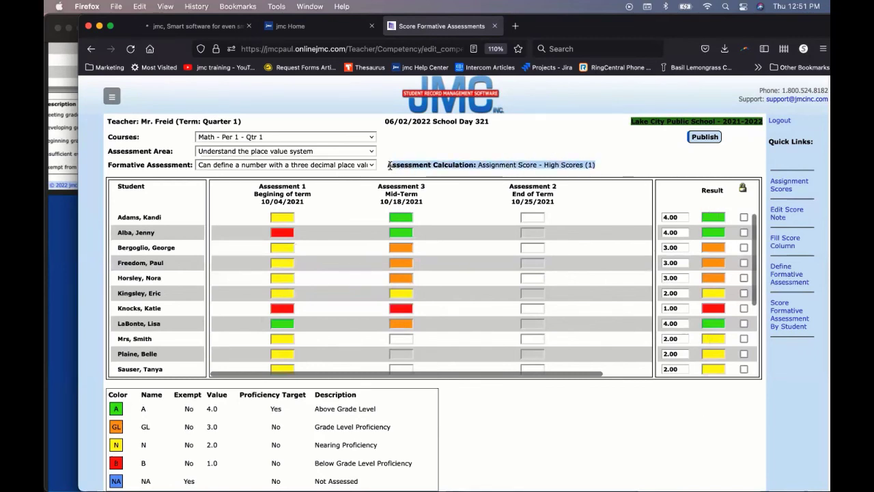
pyautogui.click(590, 140)
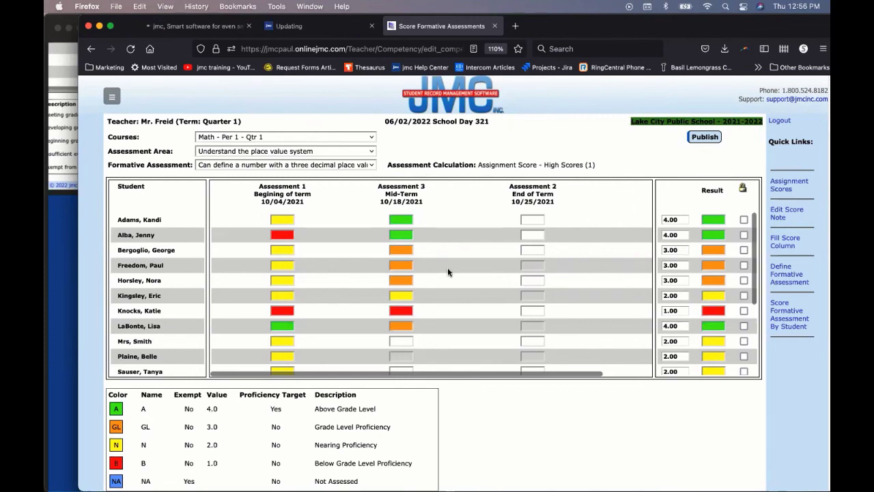
# - View the score note form for the third student's Assessment 3 score and close it without adding a note
pyautogui.click(403, 250)
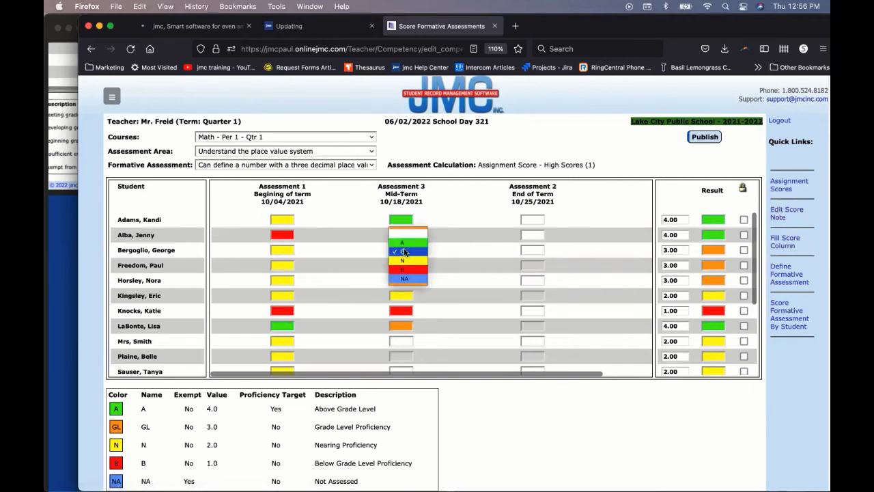
pyautogui.click(779, 217)
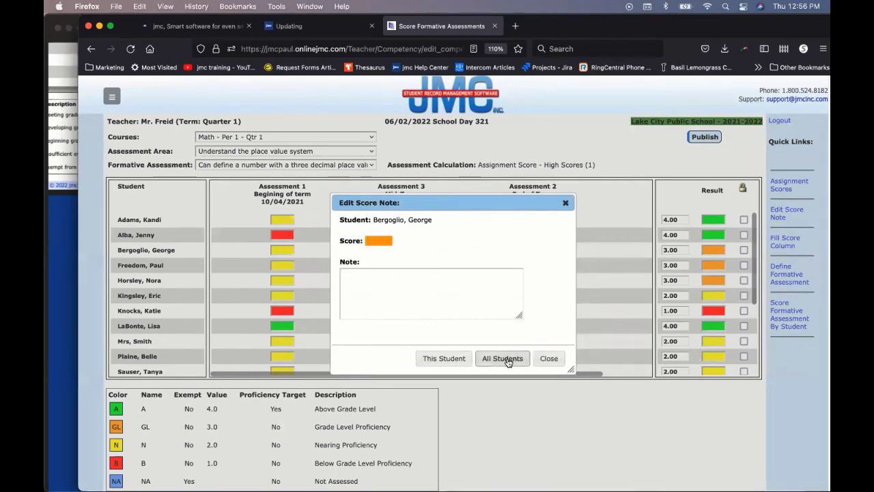
pyautogui.click(546, 358)
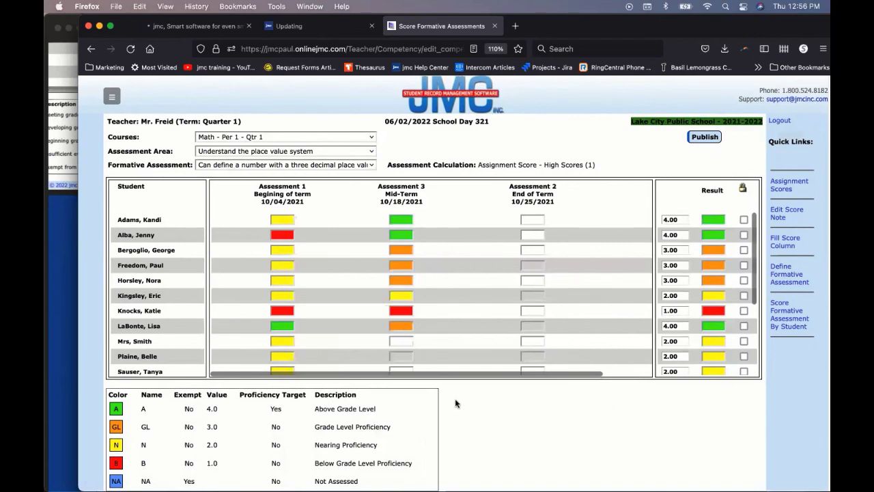
# - Switch to the formative assessment "I can read, write and compare decimals to the thousandths" and describe its Assessment 1 as "Begining of term"
pyautogui.click(353, 169)
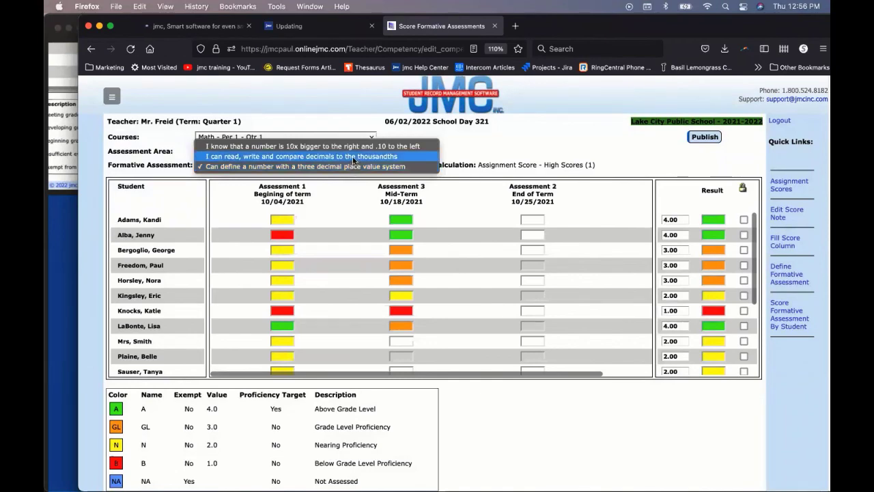
pyautogui.click(355, 157)
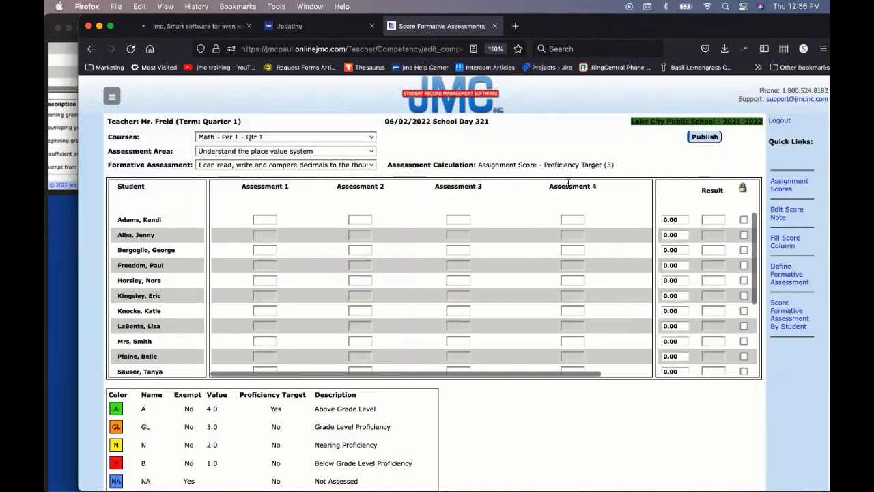
pyautogui.click(263, 185)
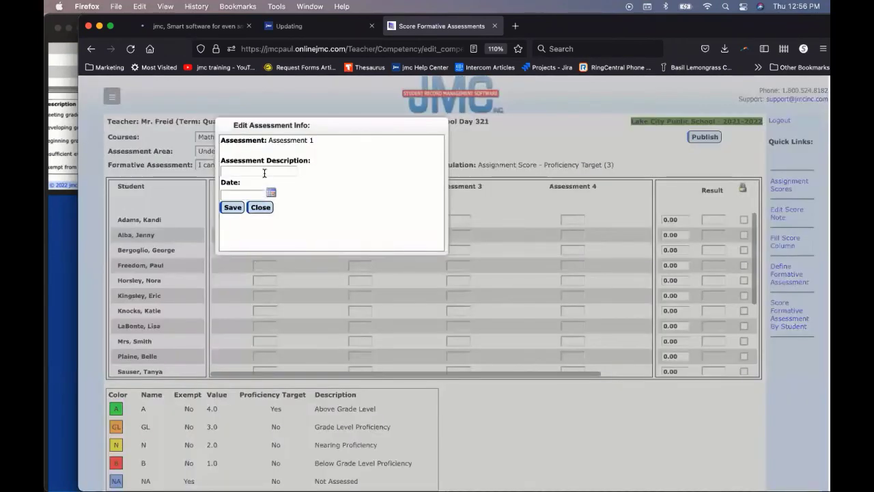
pyautogui.click(265, 173)
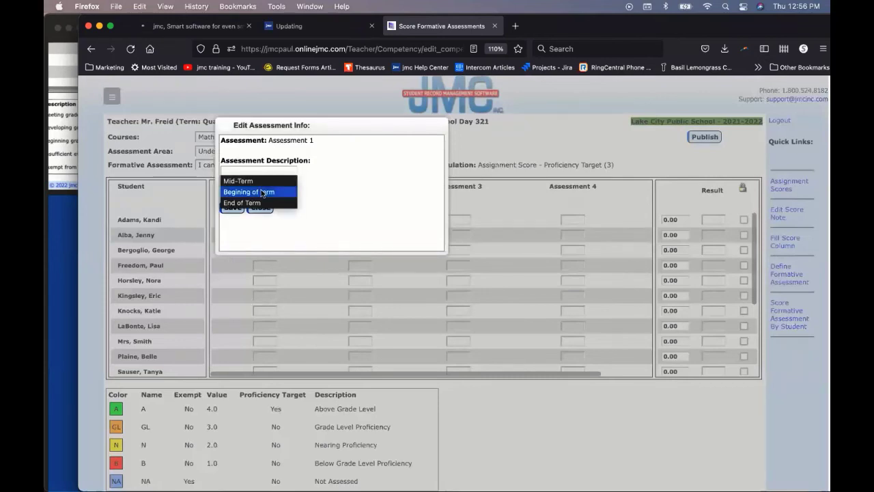
pyautogui.click(263, 192)
# - Set the date of Assessment 1 to 10/12/2021 and save its info
pyautogui.click(271, 192)
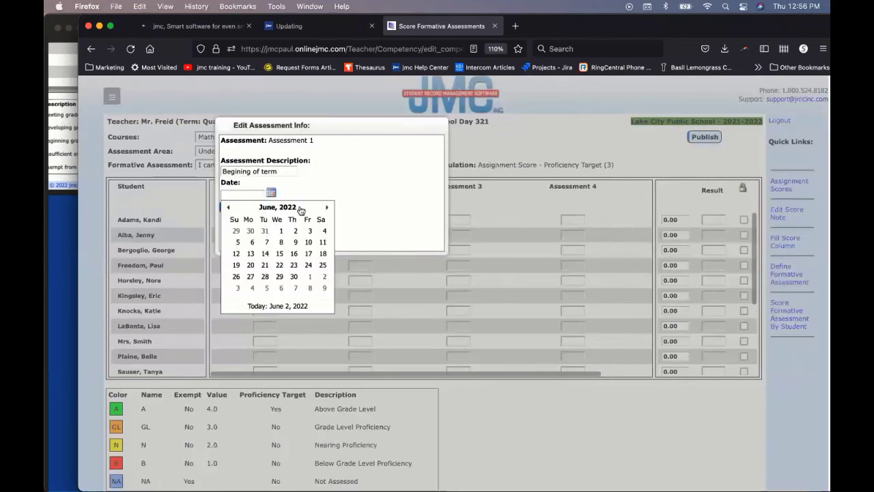
pyautogui.click(229, 207)
pyautogui.click(229, 207)
pyautogui.click(229, 207)
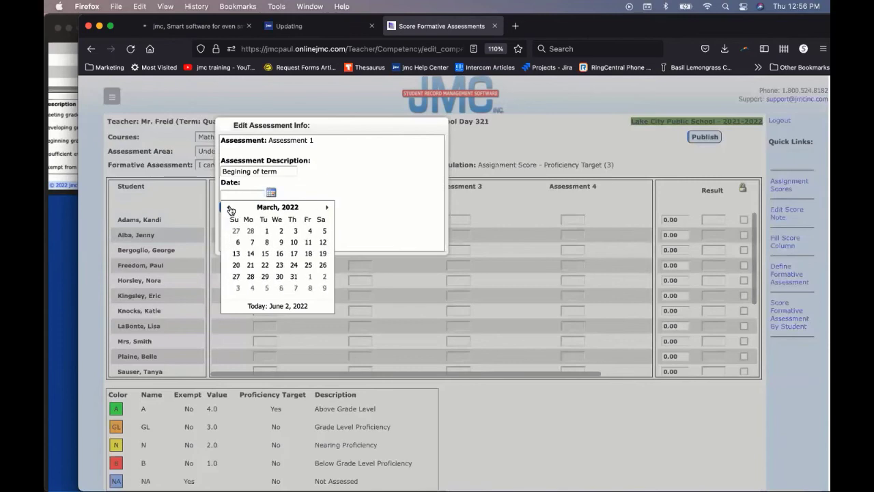
pyautogui.click(230, 207)
pyautogui.click(229, 207)
pyautogui.click(230, 208)
pyautogui.click(229, 208)
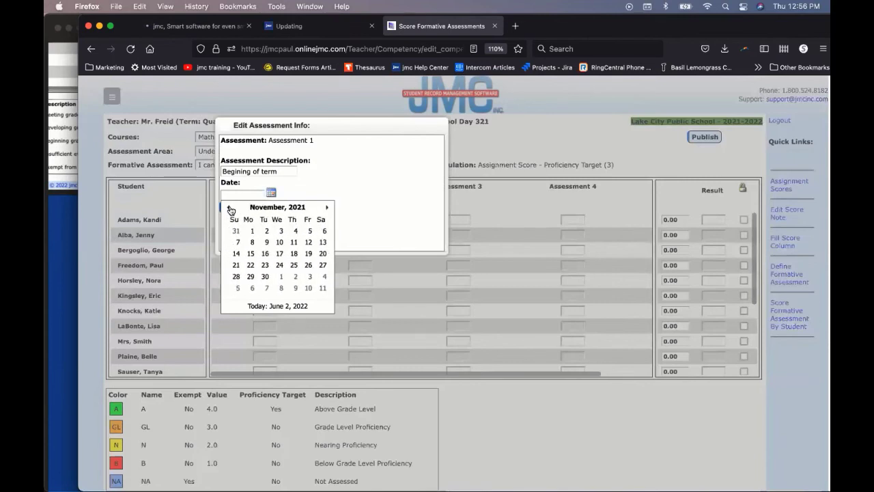
pyautogui.click(230, 208)
pyautogui.click(264, 252)
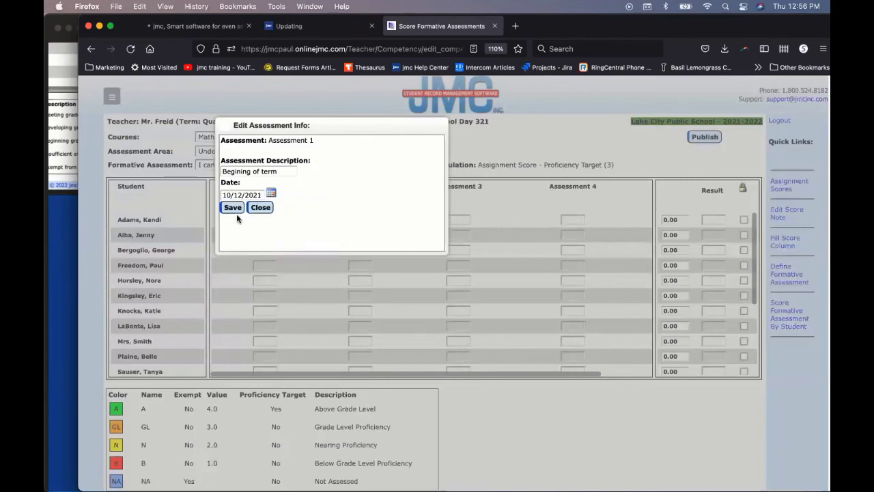
pyautogui.click(235, 208)
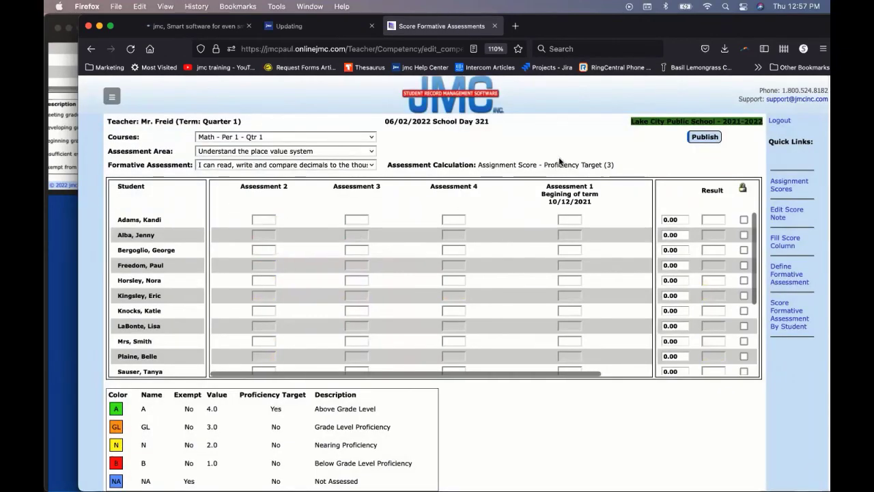
# - View the scores for the "10x bigger" formative assessment and the definition of the "three decimal place value system" one
pyautogui.click(336, 165)
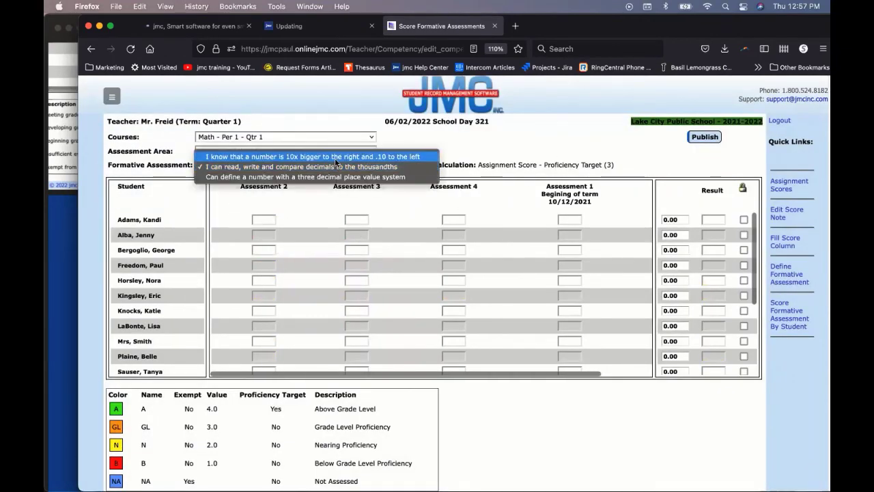
pyautogui.click(334, 157)
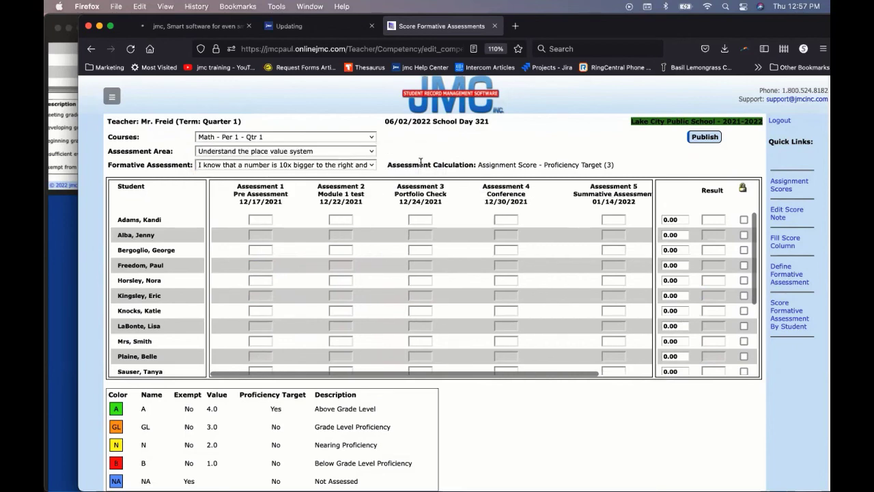
pyautogui.click(785, 282)
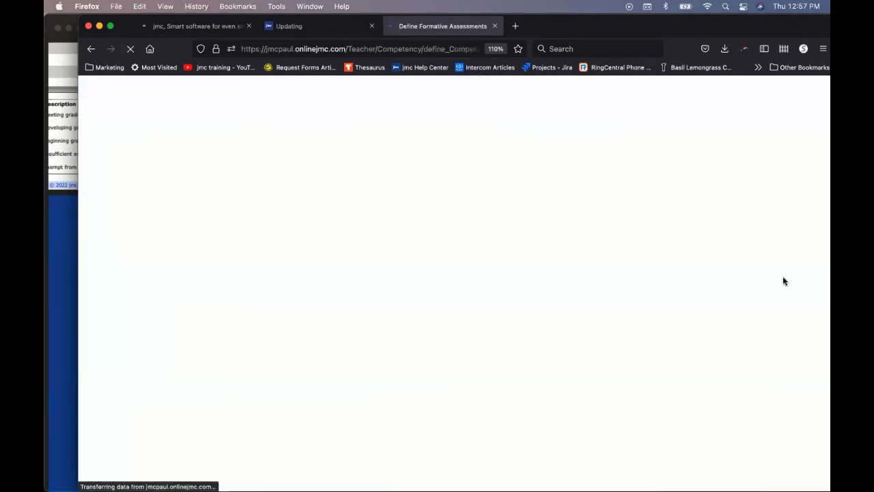
pyautogui.click(252, 222)
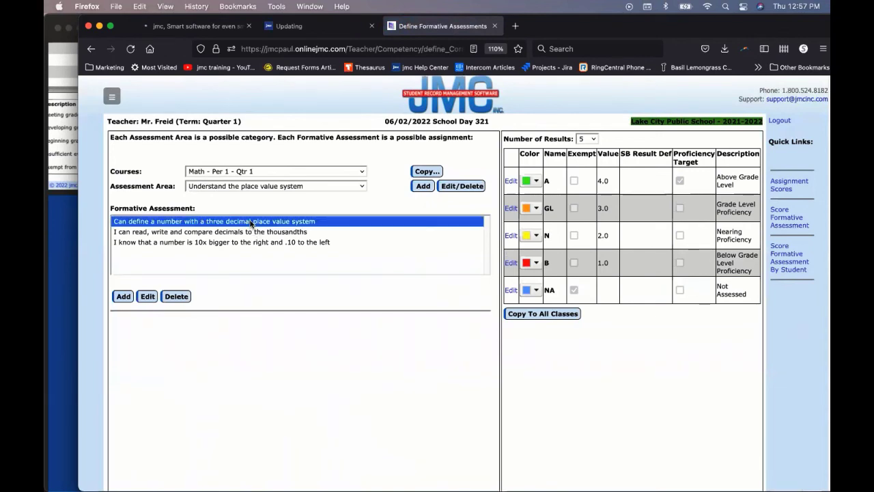
pyautogui.click(147, 297)
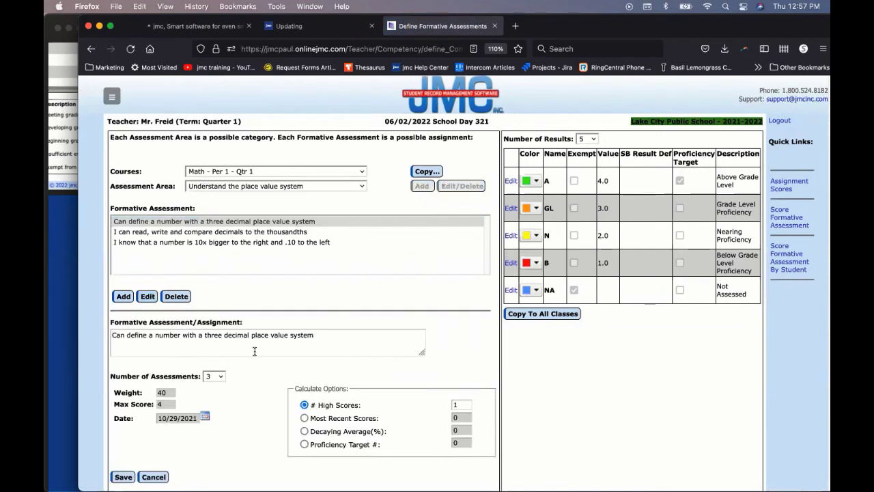
# - Edit the definition of "I can read, write and compare decimals to the thousandths" to calculate by # High Scores with a value of 1
pyautogui.click(225, 234)
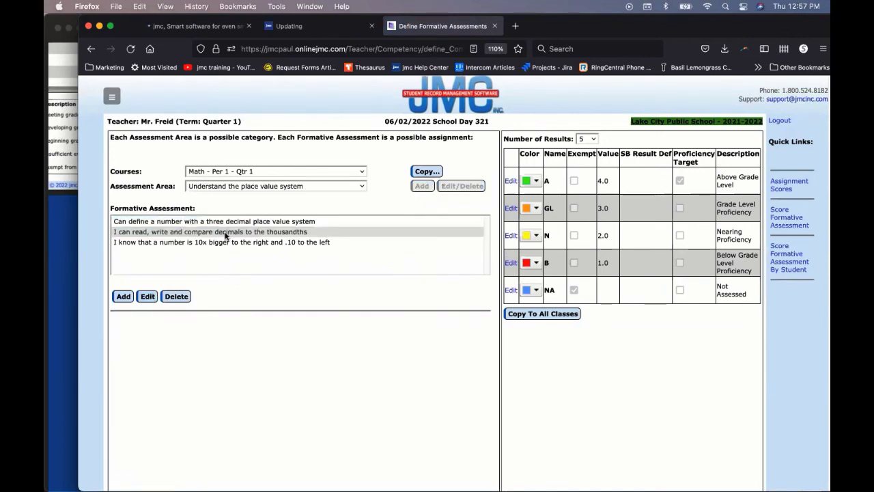
pyautogui.click(146, 298)
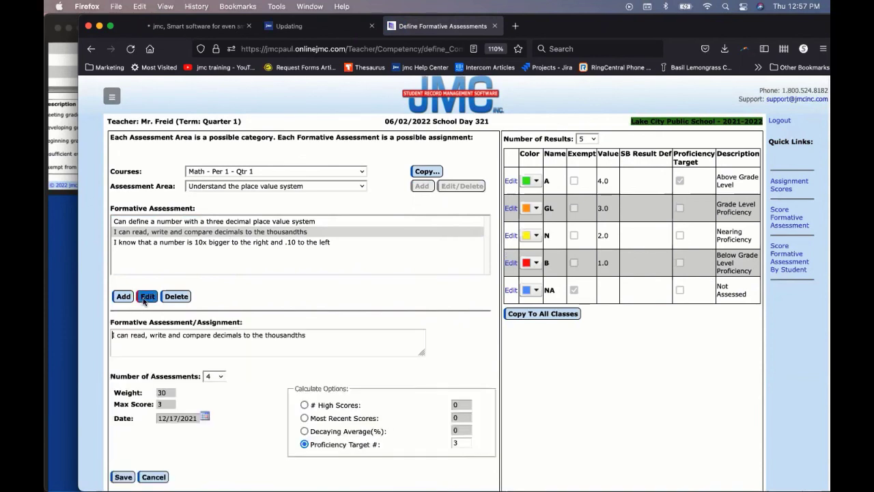
pyautogui.click(304, 404)
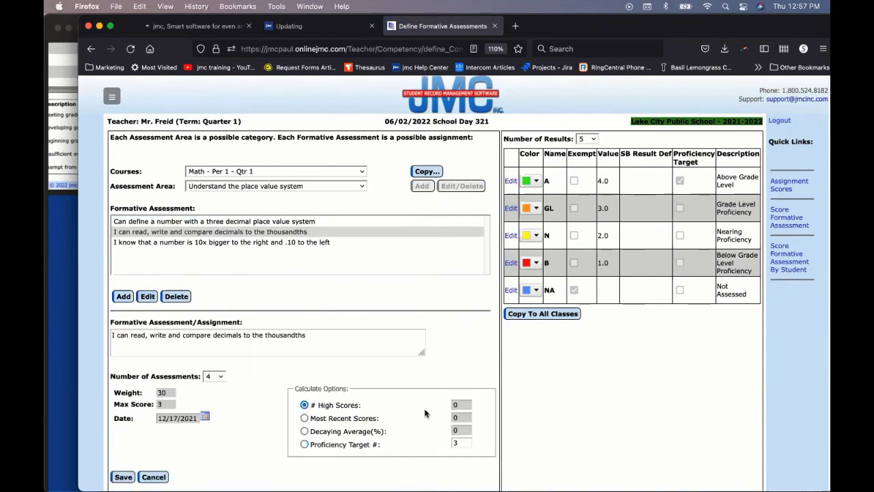
pyautogui.click(458, 404)
pyautogui.write('1')
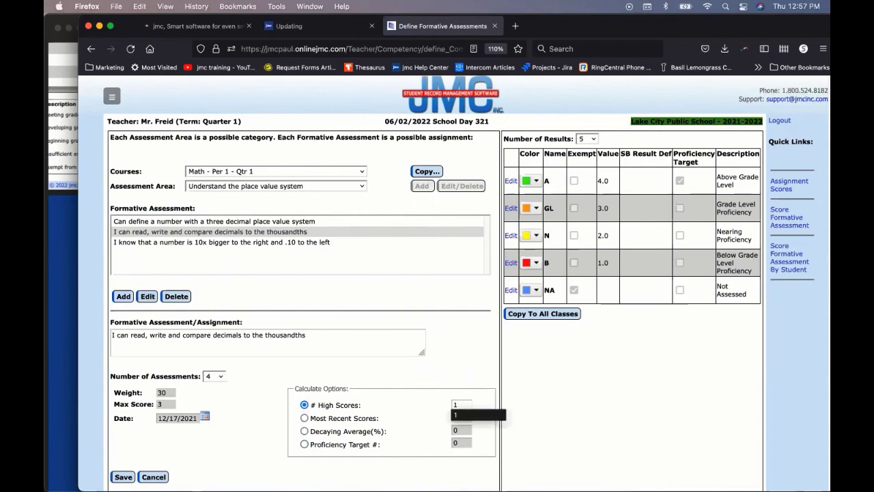
pyautogui.click(259, 407)
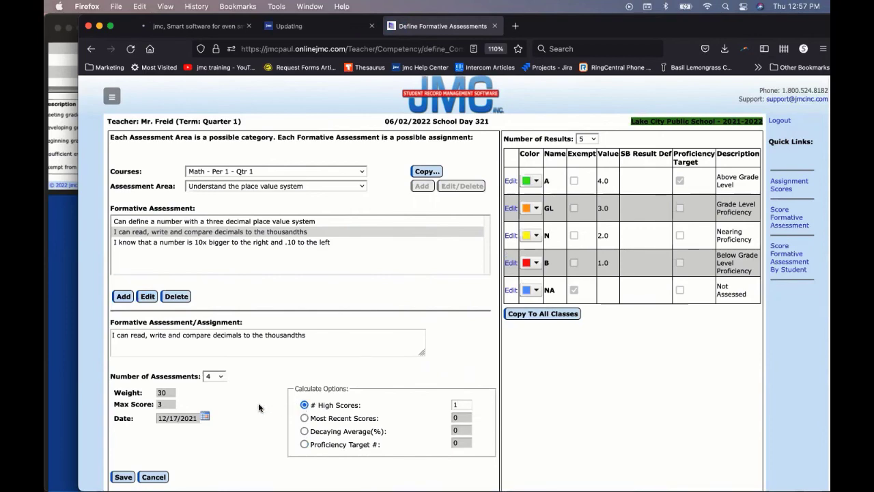
# - Save the edited definition and bring up the scoring grid for "I can read, write and compare decimals to the thousandths"
pyautogui.scroll(-2, 252, 408)
pyautogui.click(123, 420)
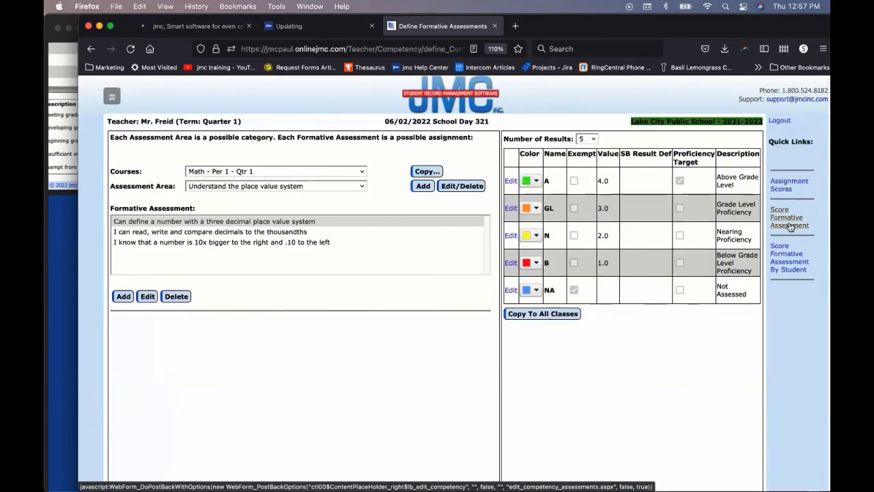
pyautogui.click(789, 225)
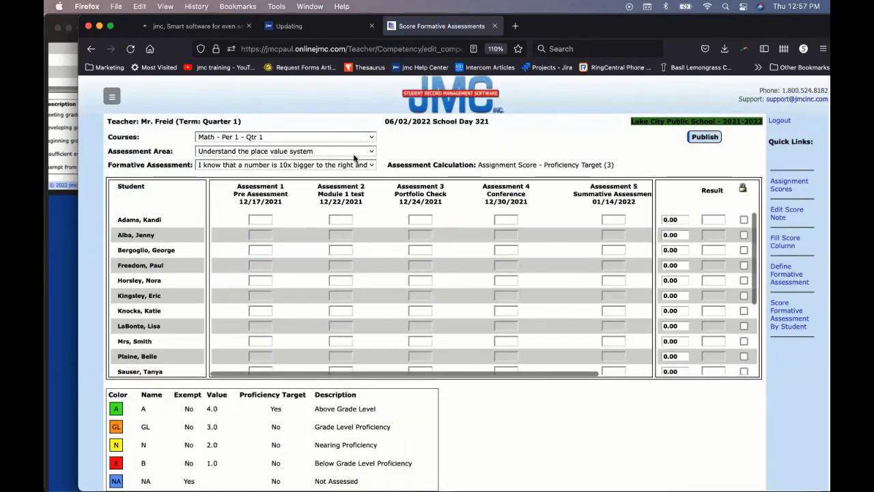
pyautogui.click(334, 163)
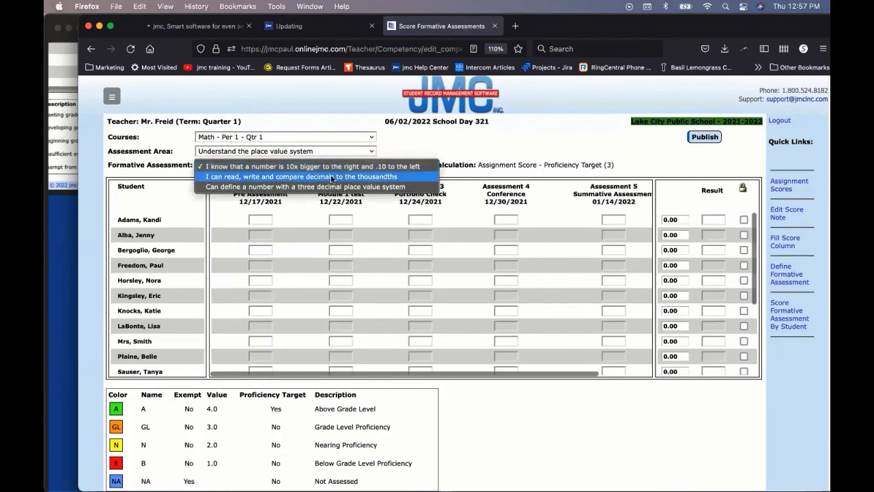
pyautogui.click(331, 178)
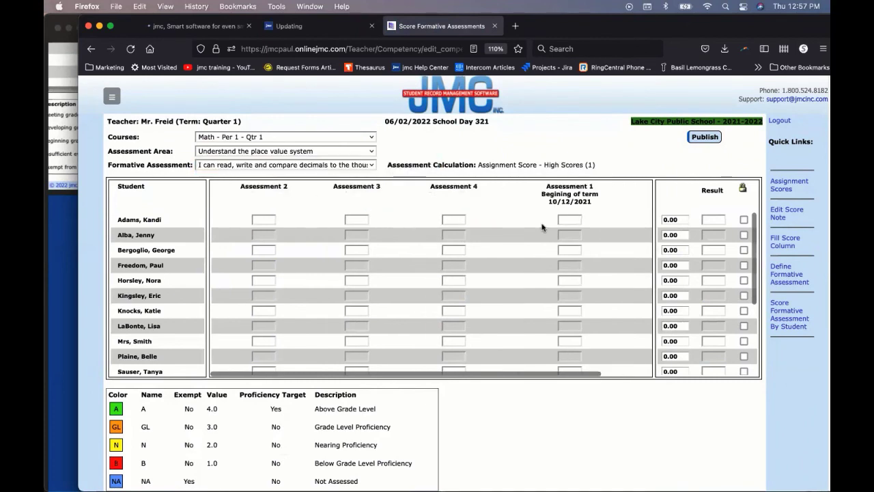
# - Score Assessment 1 for the first nine students as A, GL, B, GL, NA, B, A, GL and A
pyautogui.click(571, 220)
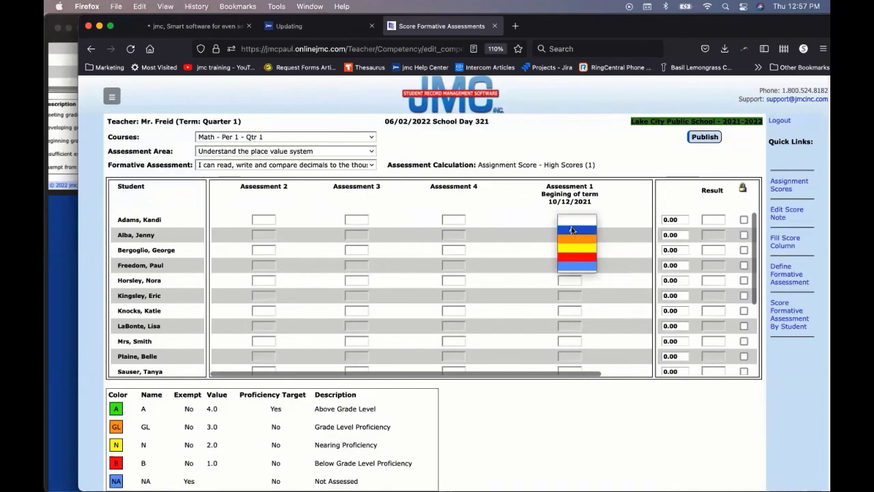
pyautogui.click(573, 231)
pyautogui.click(567, 253)
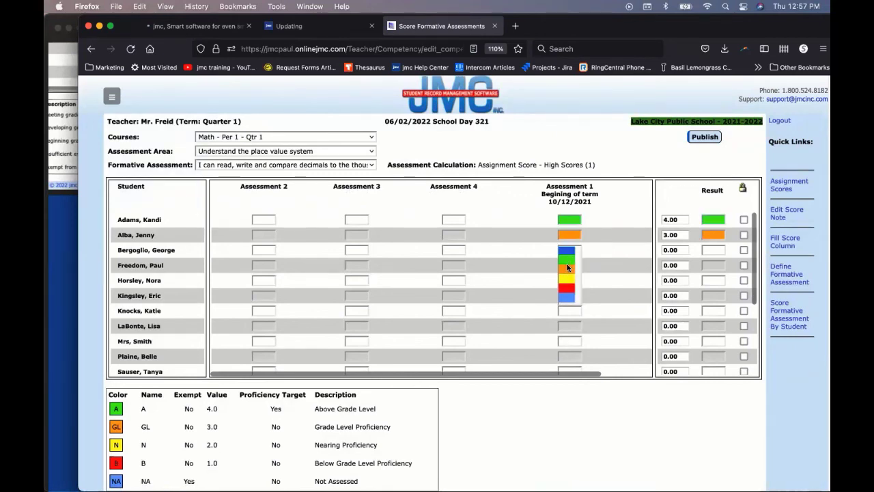
pyautogui.click(565, 285)
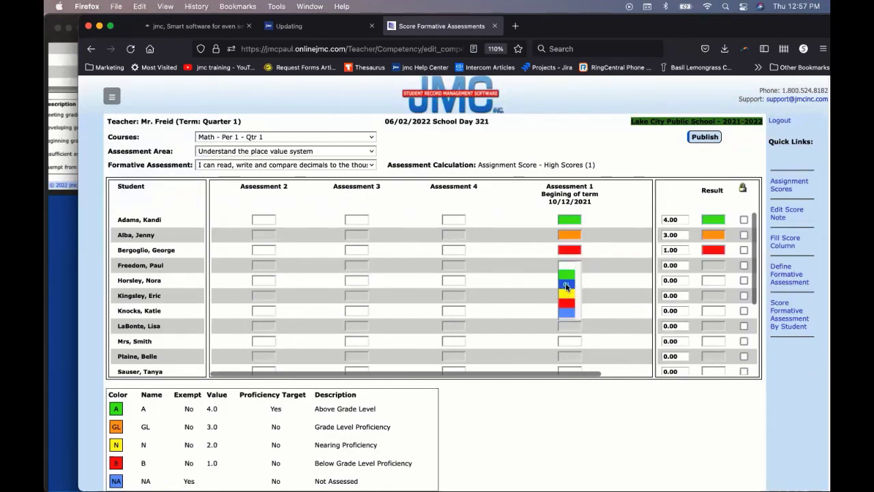
pyautogui.click(566, 283)
pyautogui.click(564, 328)
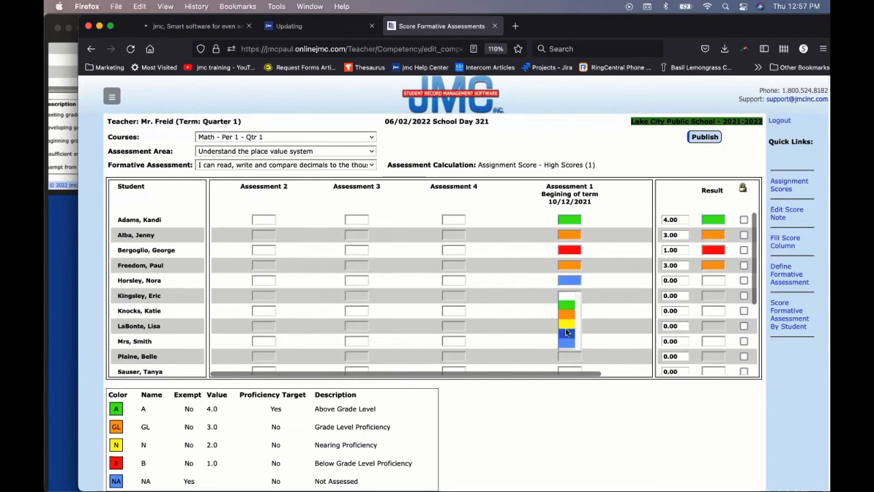
pyautogui.click(566, 332)
pyautogui.click(567, 319)
pyautogui.click(567, 344)
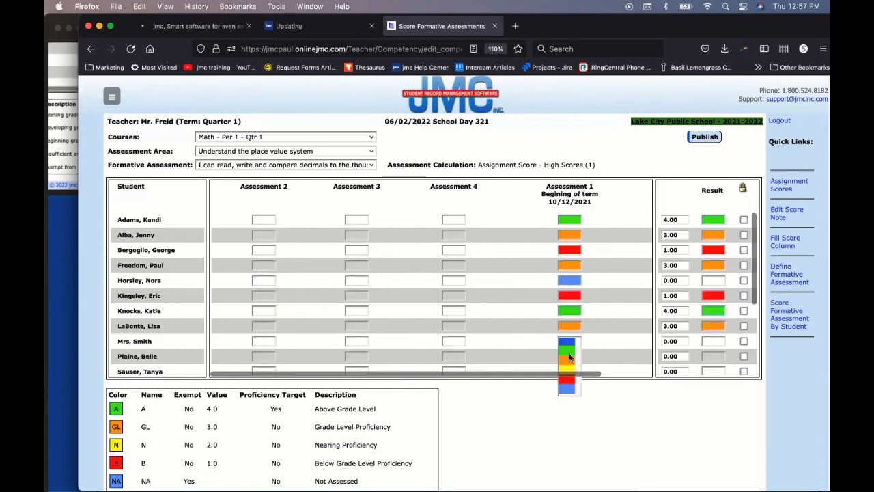
pyautogui.click(567, 350)
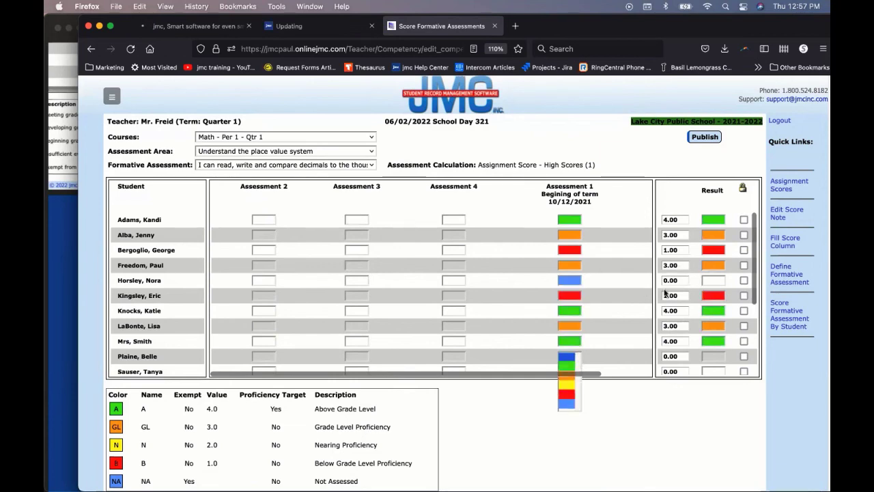
pyautogui.click(660, 422)
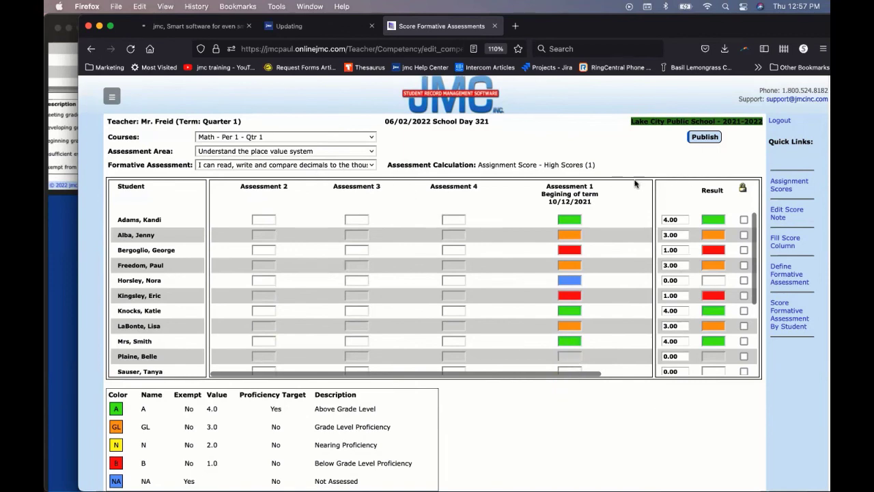
# - Review the scores for "Can define a number with a three decimal place value system" and the course's assignment scores and grades
pyautogui.click(314, 166)
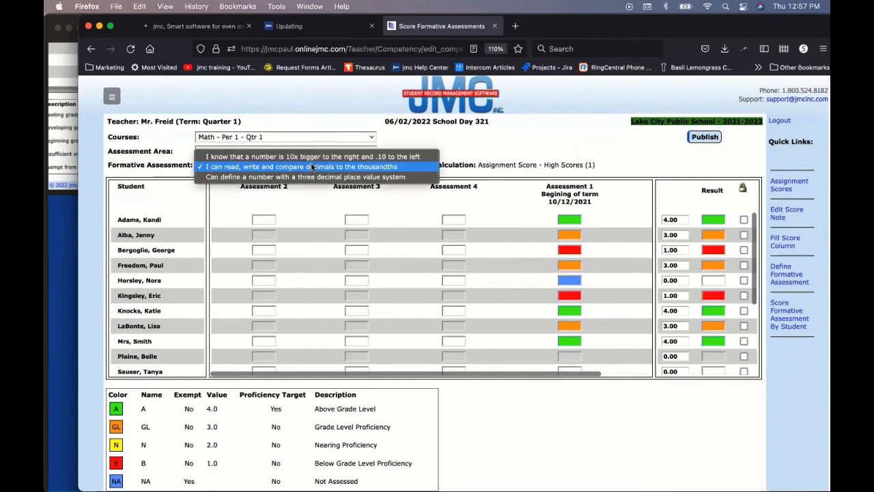
pyautogui.click(312, 177)
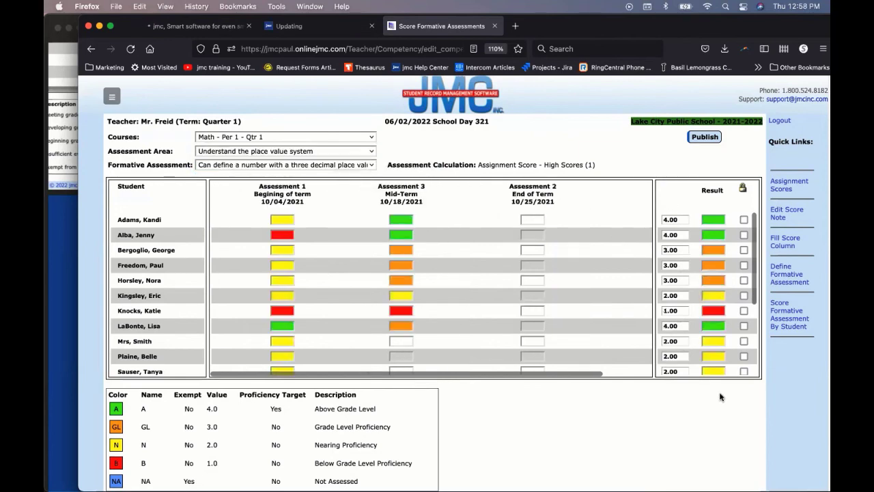
pyautogui.click(786, 193)
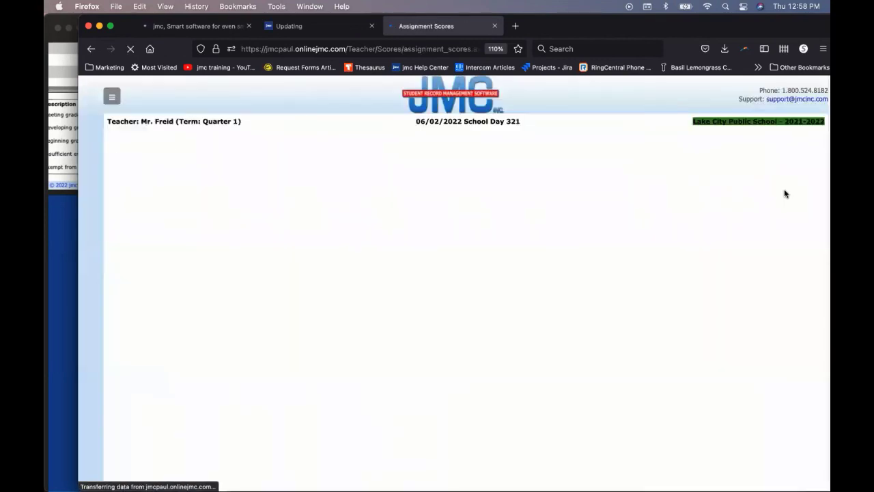
pyautogui.click(264, 266)
pyautogui.press('BackSpace')
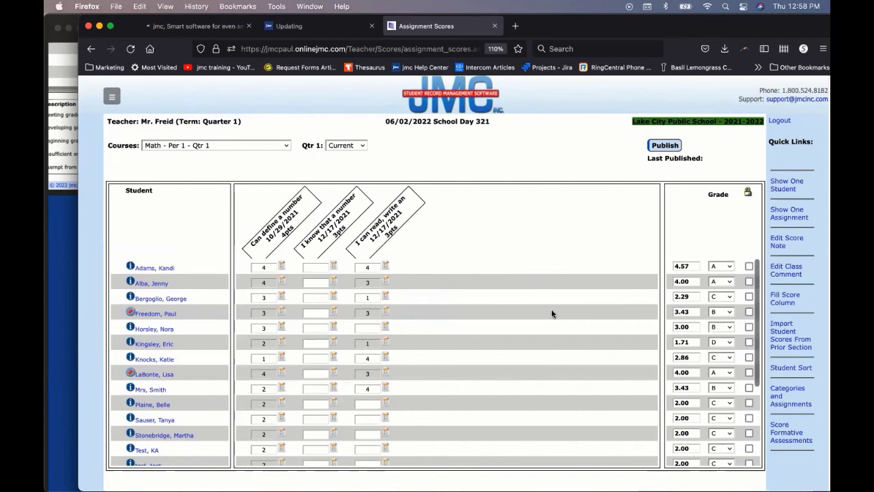
# - Return to formative assessment scoring and publish the results for the Math - Per 1 - Qtr 1 course
pyautogui.click(791, 440)
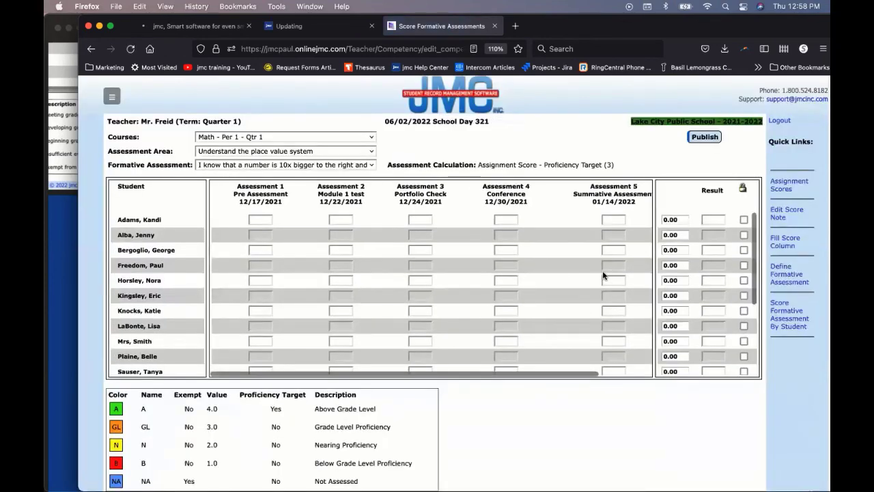
pyautogui.click(701, 136)
pyautogui.click(534, 303)
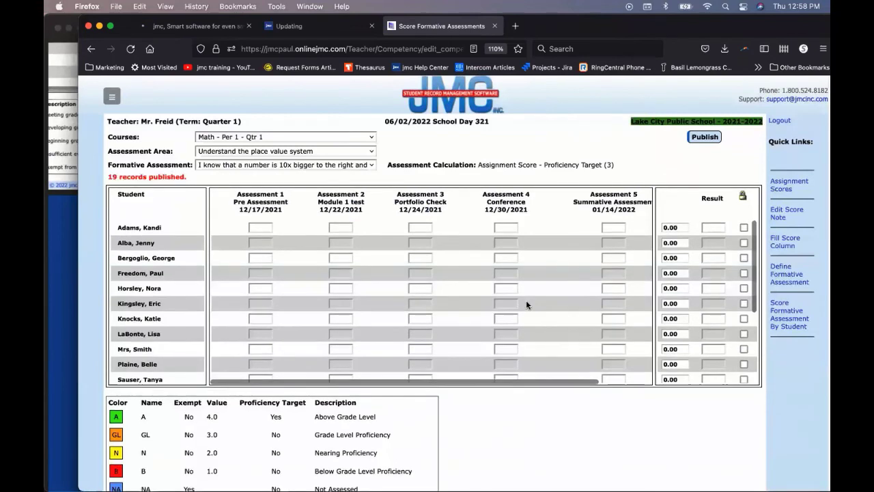
# - Check the scores of the "compare decimals to the thousandths" and "three decimal place value system" formative assessments
pyautogui.click(350, 165)
pyautogui.click(348, 176)
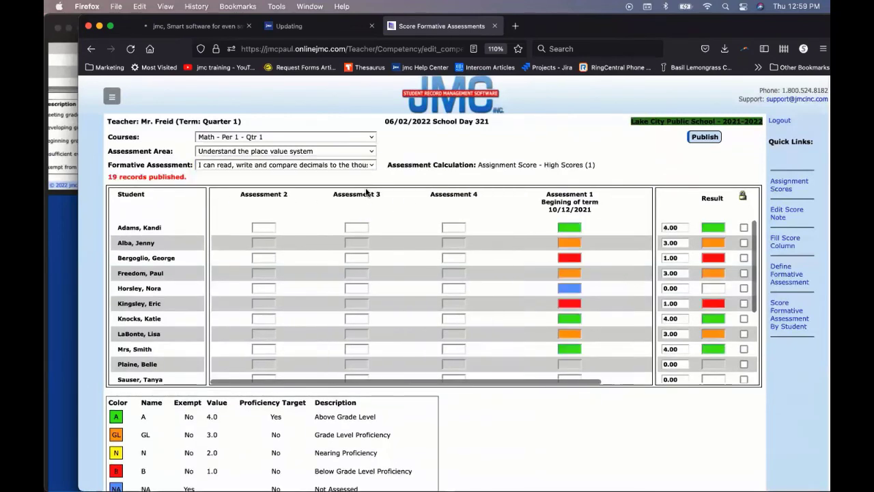
pyautogui.click(324, 166)
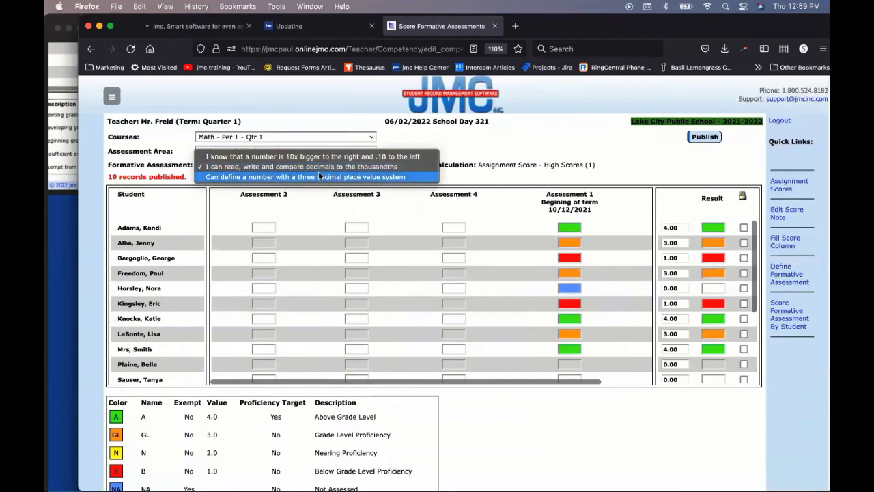
pyautogui.click(321, 179)
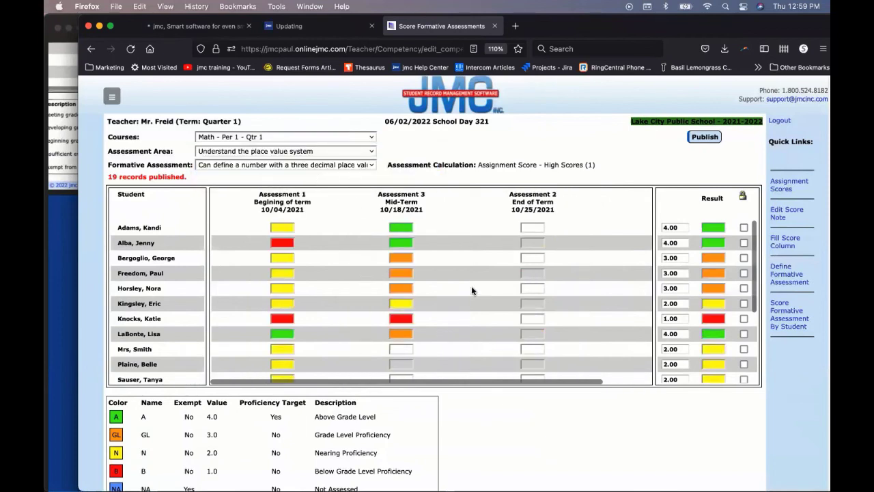
# - Publish the current Quarter 1 assignment scores for the Math course
pyautogui.click(778, 189)
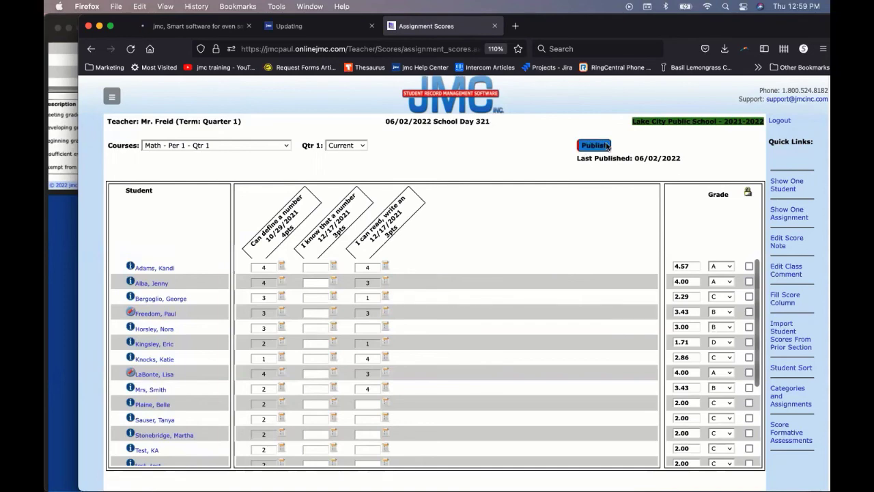
pyautogui.click(601, 146)
pyautogui.click(537, 301)
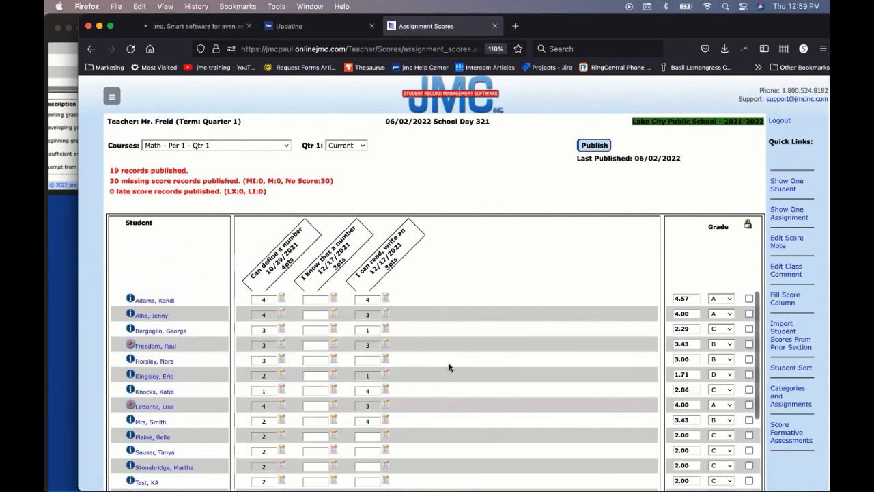
# - Examine the fourth student's Quarter 1 summary for weights, points, assessment scores and calculated results, and close it
pyautogui.click(168, 351)
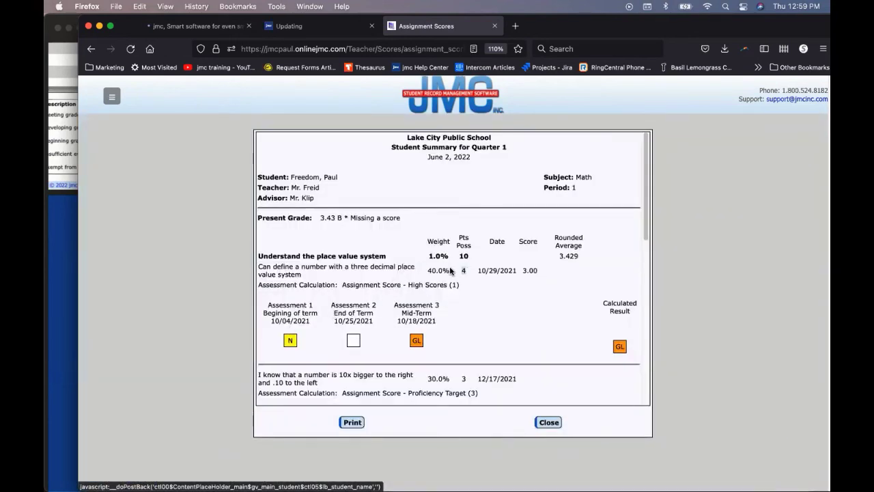
pyautogui.scroll(-1, 482, 314)
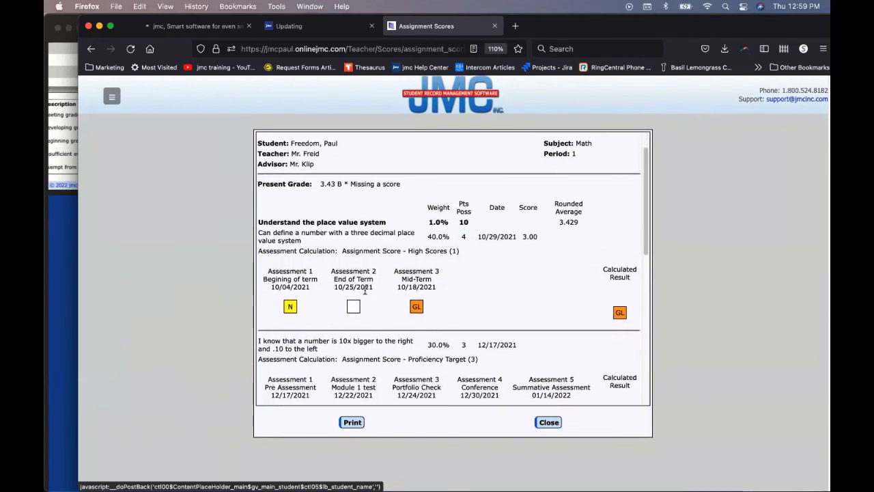
pyautogui.scroll(1, 433, 279)
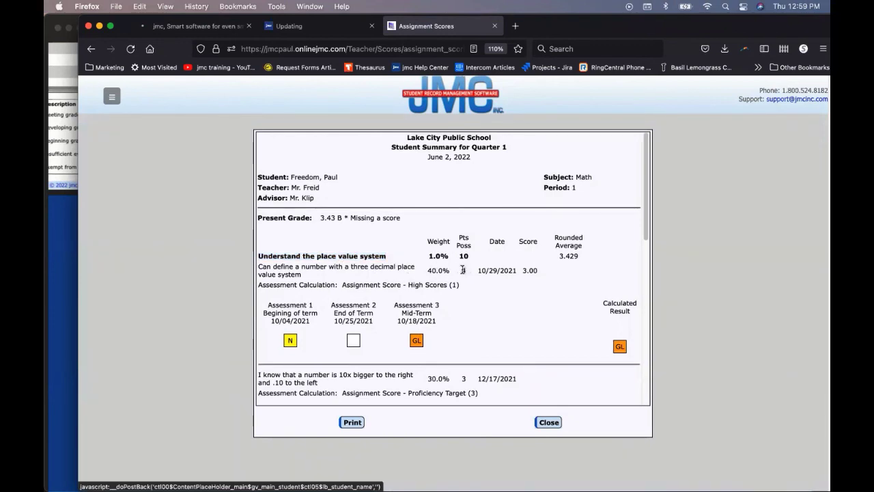
pyautogui.scroll(-2, 499, 335)
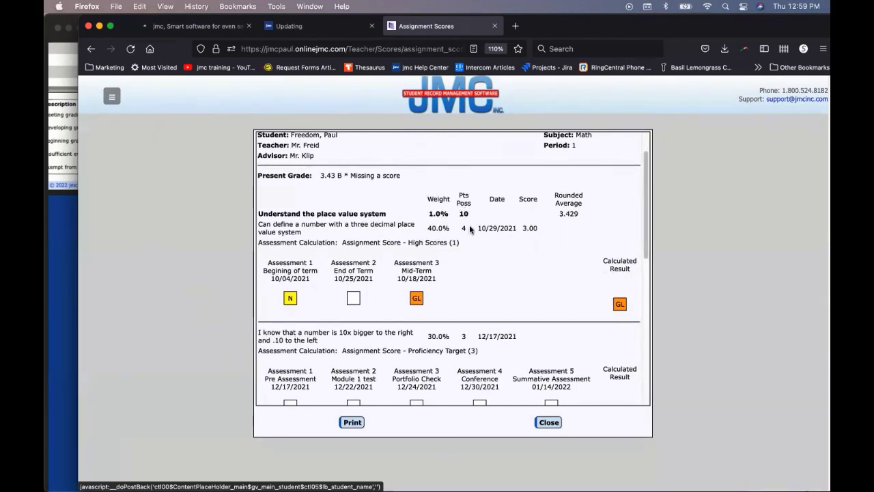
pyautogui.moveTo(540, 230); pyautogui.dragTo(520, 227)
pyautogui.click(532, 242)
pyautogui.scroll(-2, 471, 276)
pyautogui.scroll(-5, 527, 293)
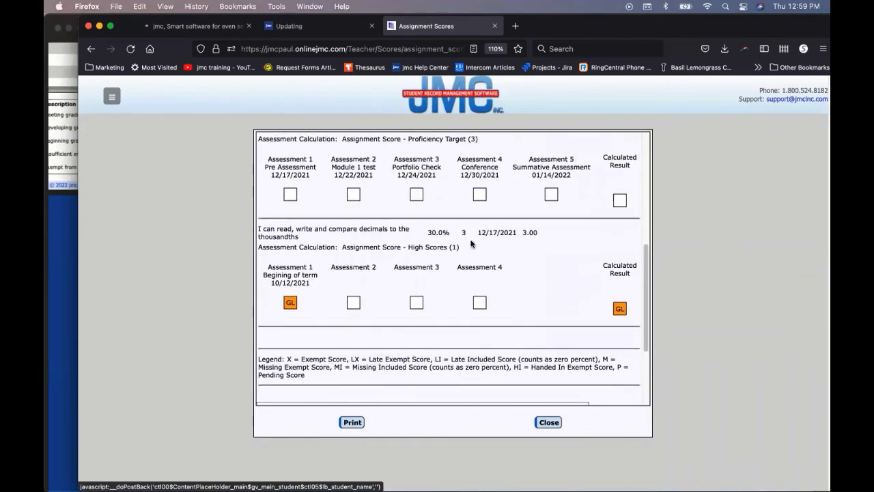
pyautogui.scroll(-1, 491, 306)
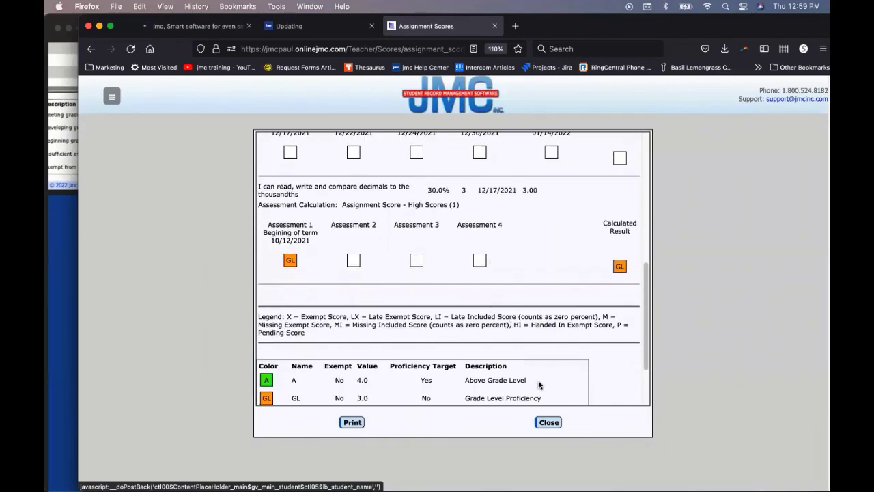
pyautogui.click(548, 422)
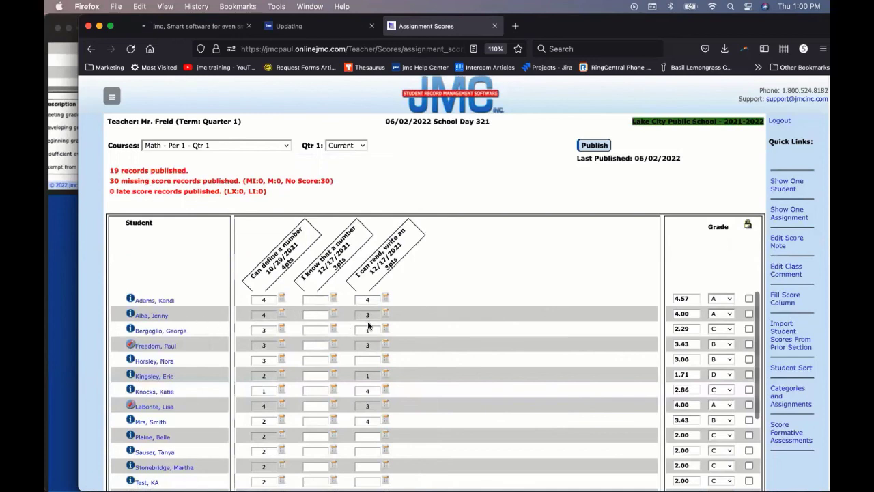
# - Examine the second student's Quarter 1 summary, comparing assessment scores with calculated results, and close it
pyautogui.click(148, 318)
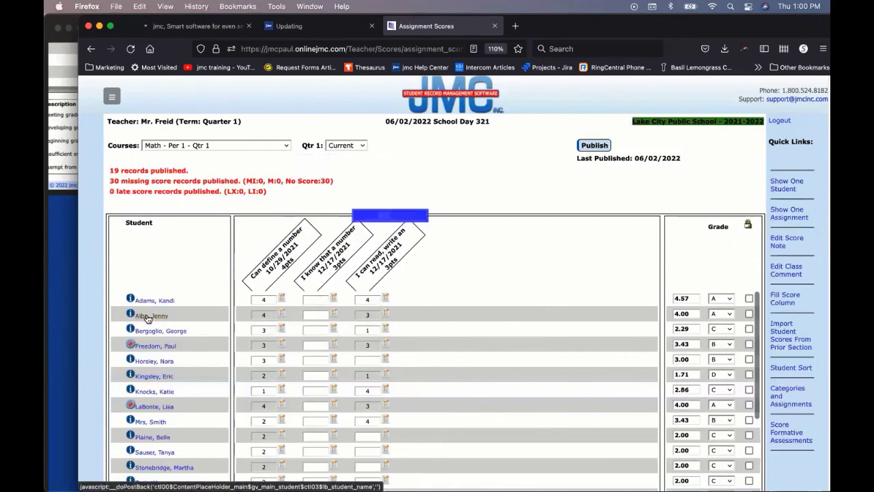
pyautogui.scroll(5, 325, 302)
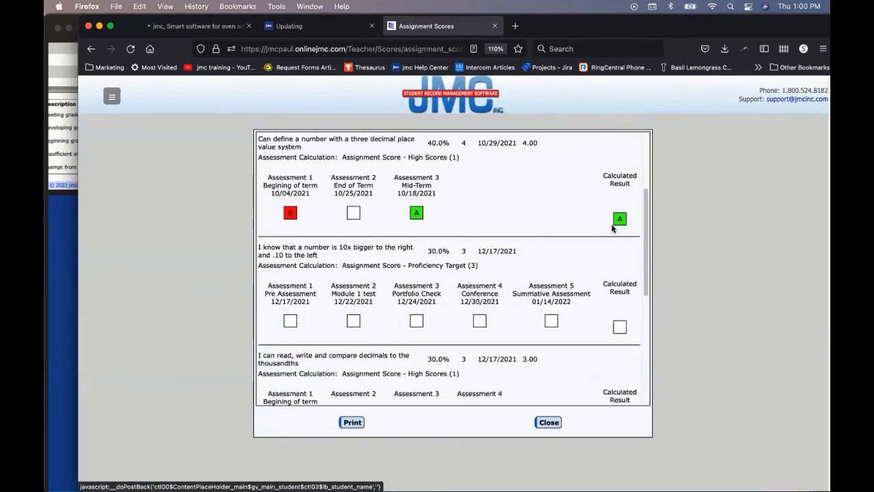
pyautogui.scroll(-1, 610, 273)
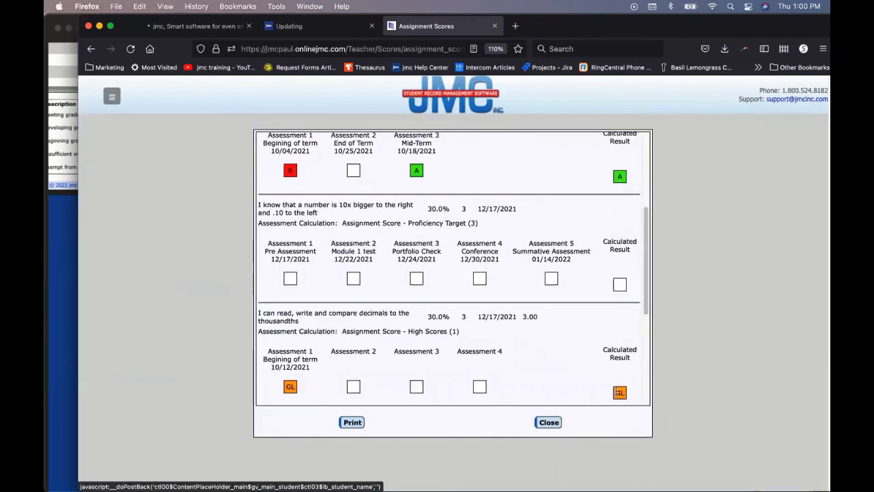
pyautogui.scroll(3, 618, 393)
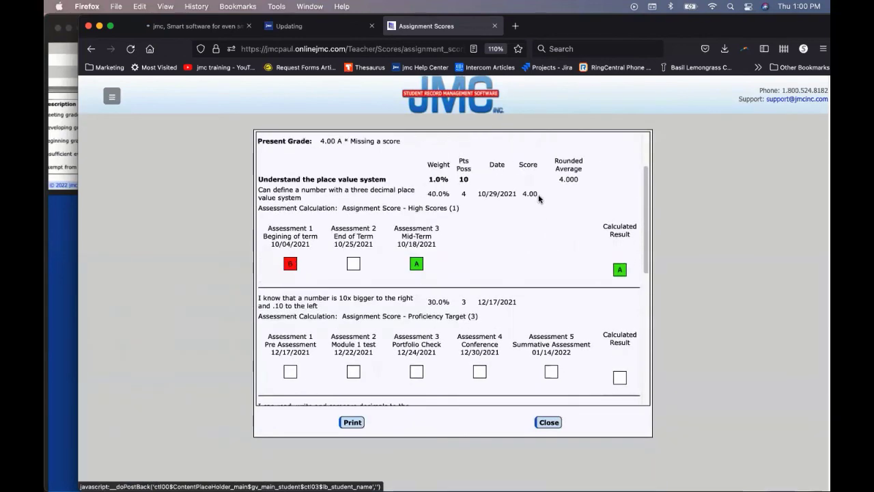
pyautogui.scroll(-3, 546, 264)
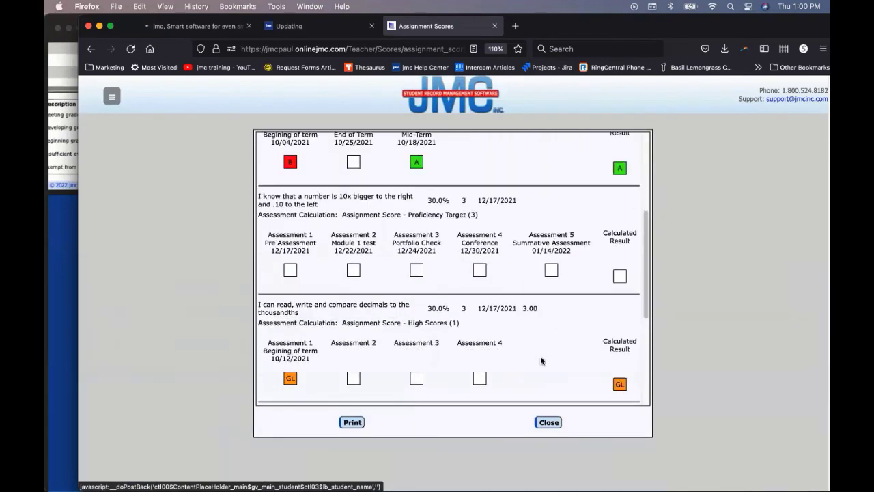
pyautogui.click(549, 422)
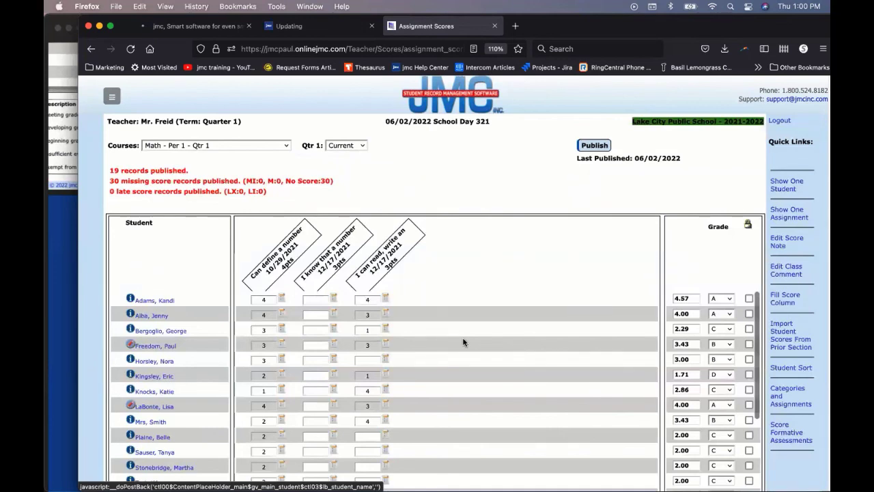
# - Examine the third student's Quarter 1 summary, comparing assessment scores, calculated results and the proficiency color legend, and close it
pyautogui.click(156, 332)
pyautogui.scroll(-3, 488, 331)
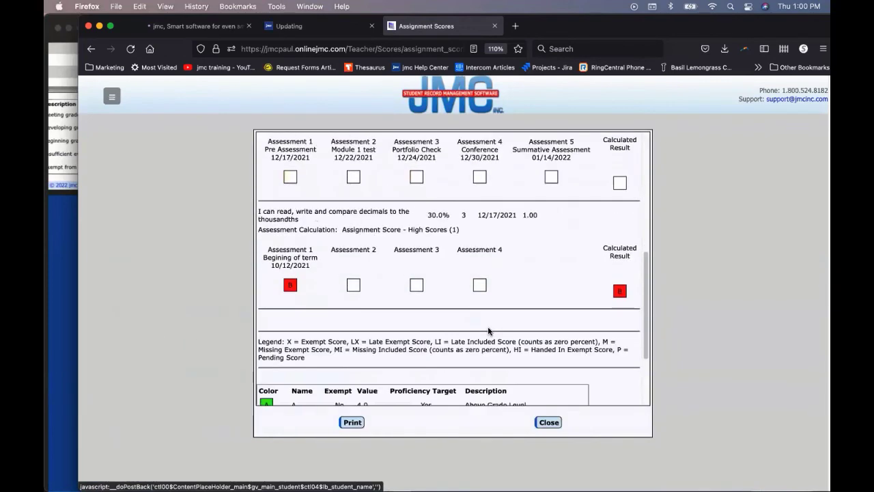
pyautogui.scroll(-3, 488, 331)
pyautogui.scroll(5, 423, 300)
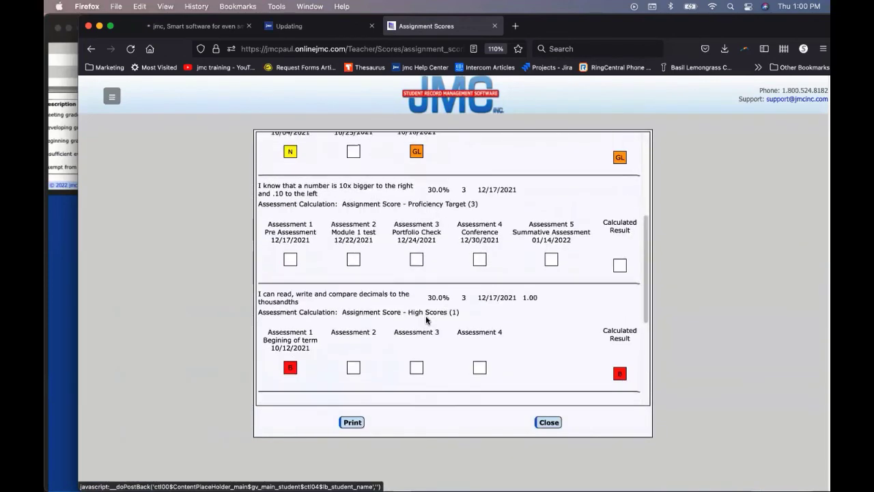
pyautogui.scroll(3, 437, 314)
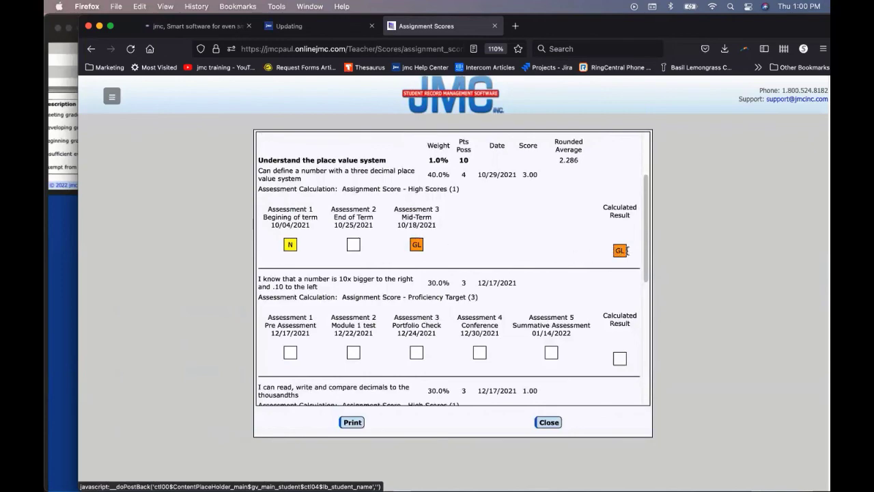
pyautogui.scroll(-3, 594, 281)
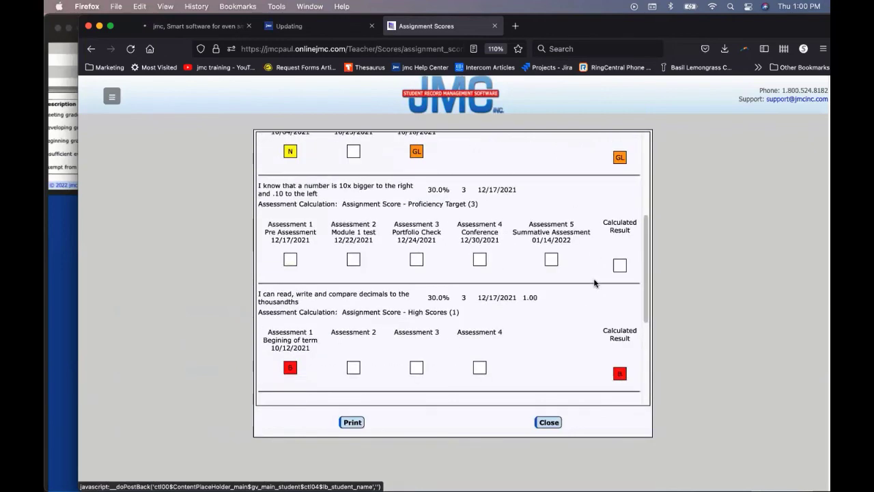
pyautogui.scroll(-6, 592, 284)
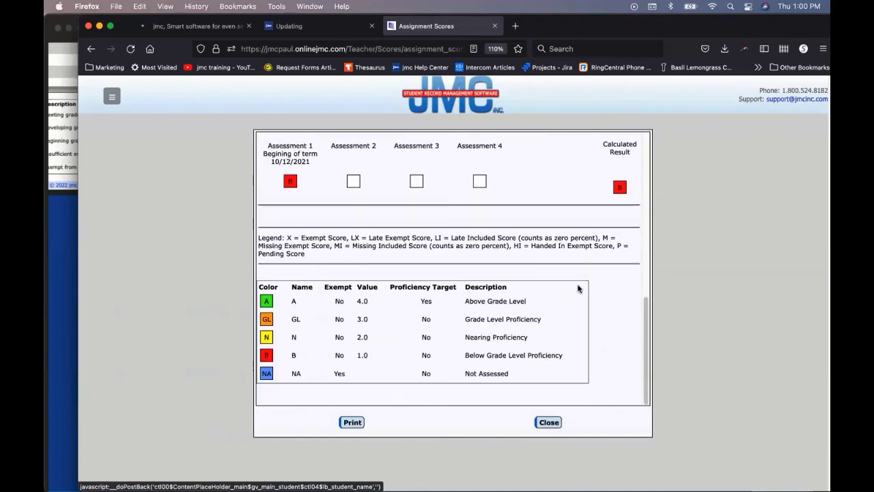
pyautogui.scroll(4, 470, 336)
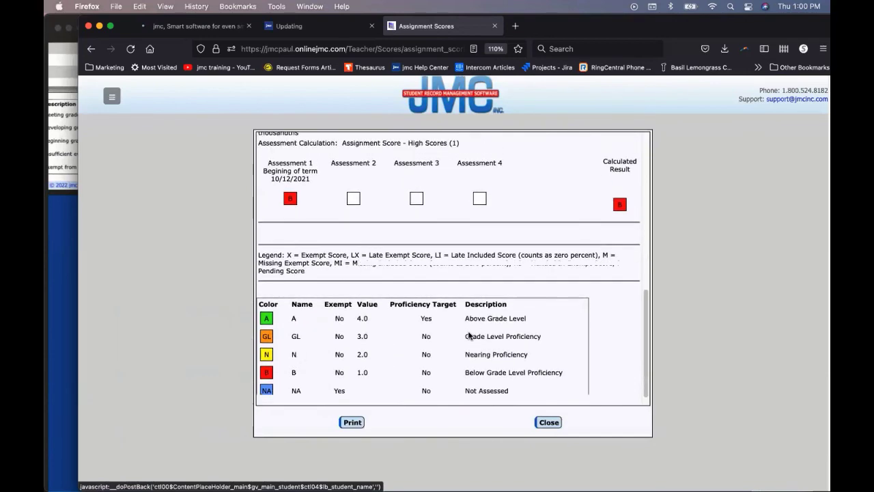
pyautogui.scroll(8, 470, 336)
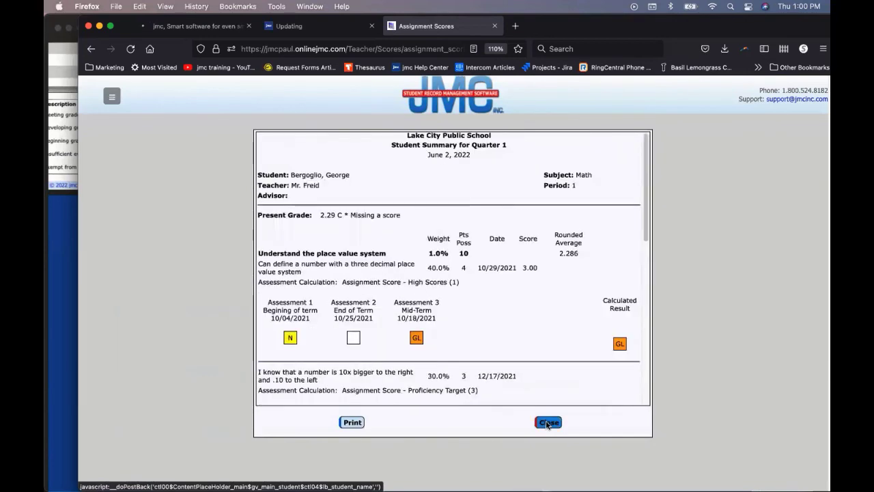
pyautogui.click(548, 422)
# - Review the teacher preferences for Competency Based Grading, checking the assessment sort order and Result Display choices, keep Name & Color, and return home
pyautogui.click(112, 96)
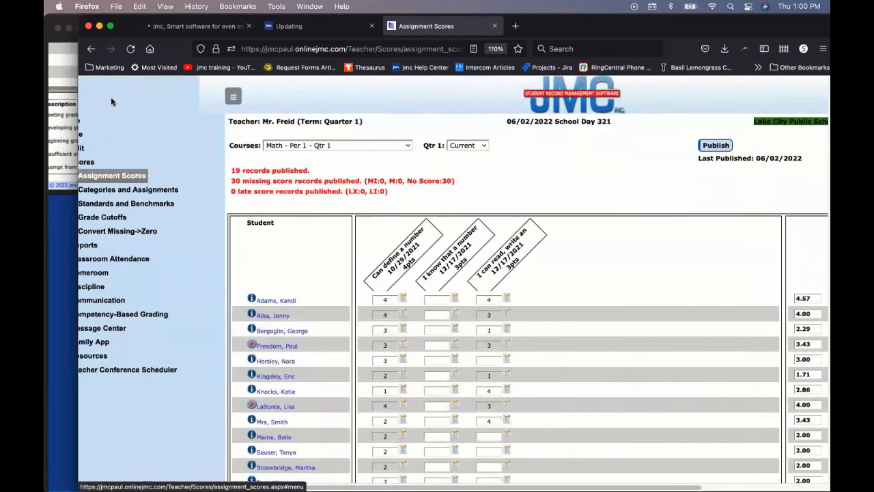
pyautogui.click(108, 134)
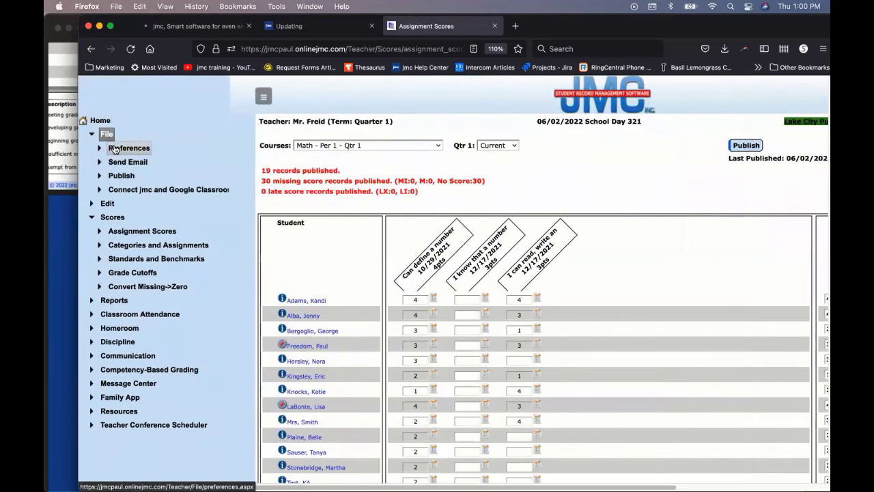
pyautogui.click(115, 149)
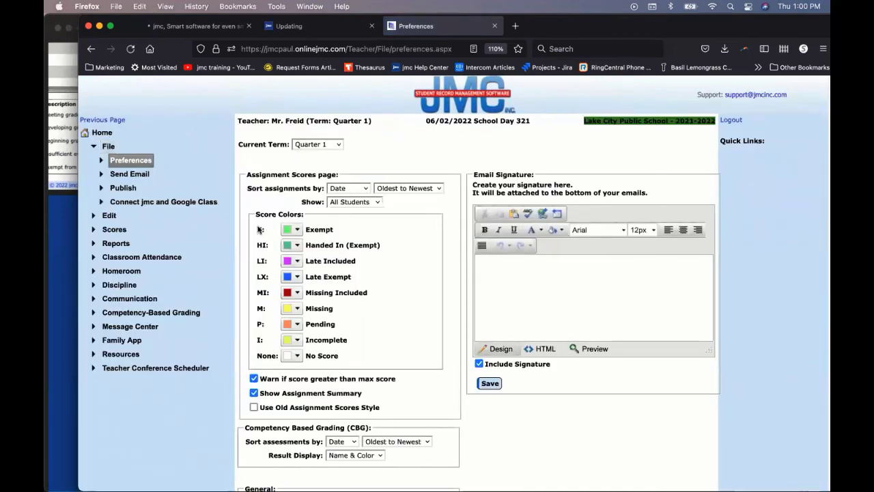
pyautogui.scroll(-3, 481, 453)
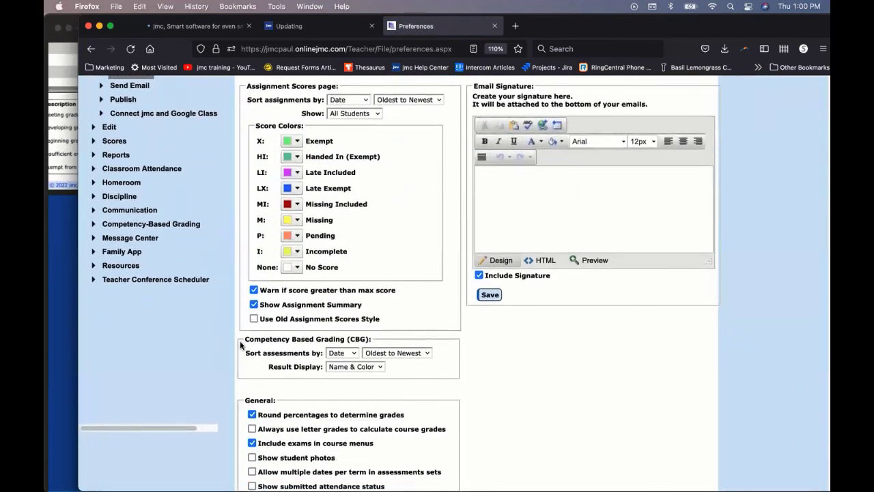
pyautogui.click(387, 354)
pyautogui.click(388, 353)
pyautogui.click(370, 367)
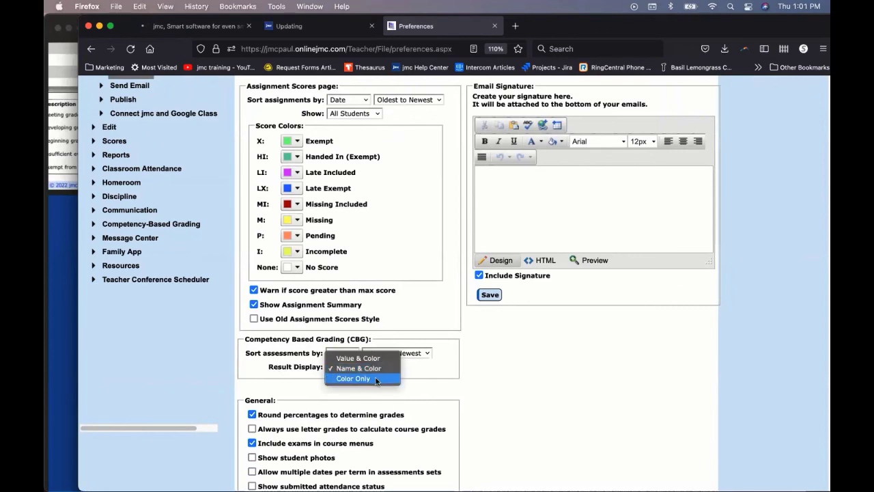
pyautogui.click(377, 369)
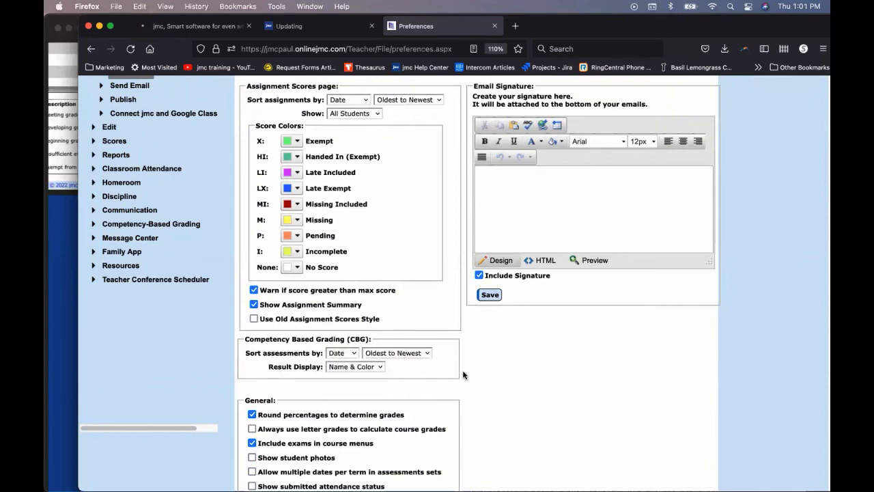
pyautogui.scroll(3, 475, 379)
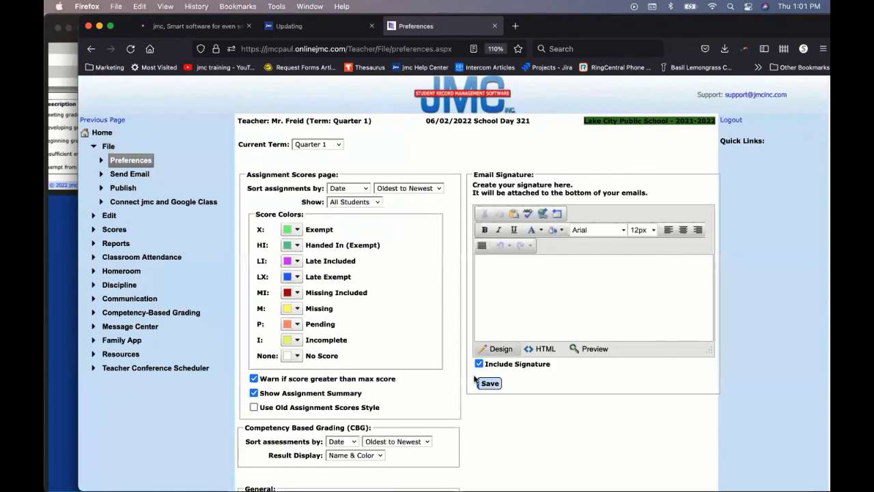
pyautogui.click(102, 133)
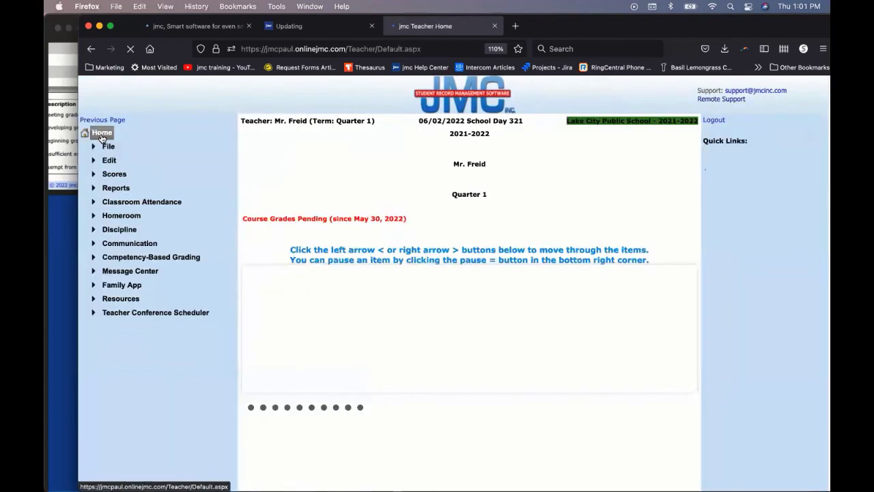